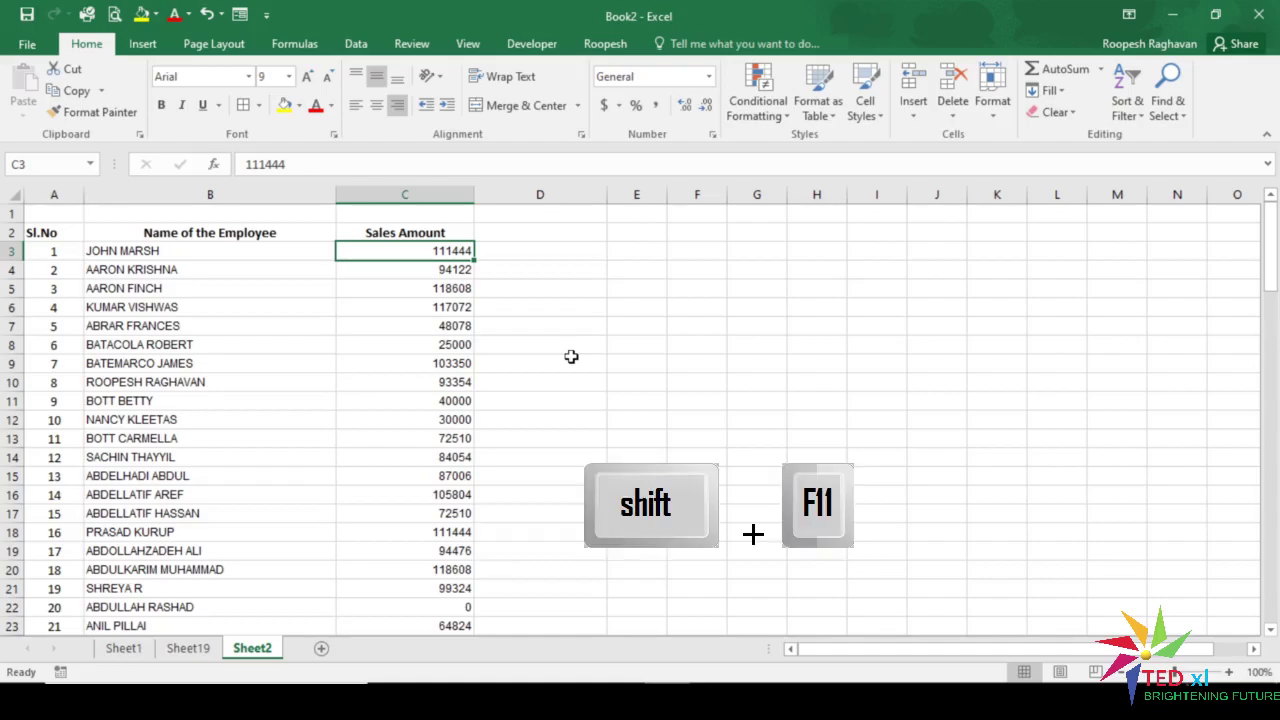
Step: Insert a new blank worksheet with Shift+F11 and step between Sheet21, Sheet22 and Sheet23
key("shift+F11")
key("shift+F11")
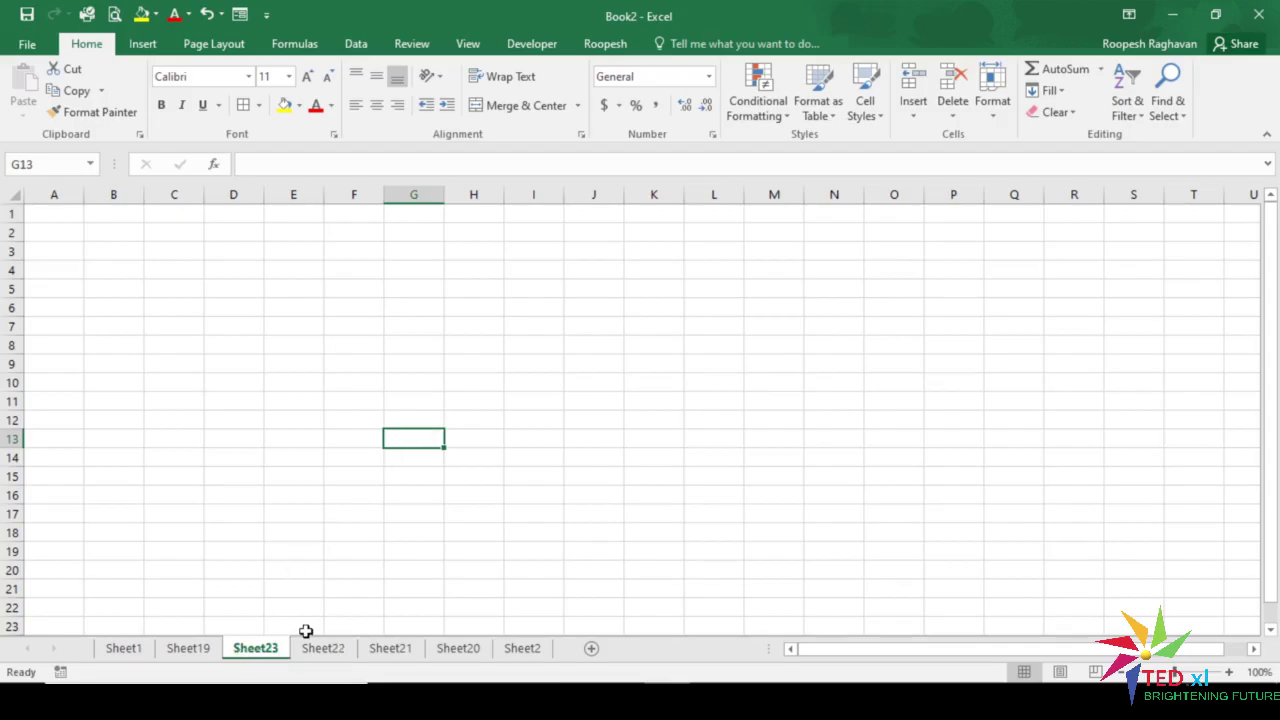
left_click(330, 650)
left_click(391, 652)
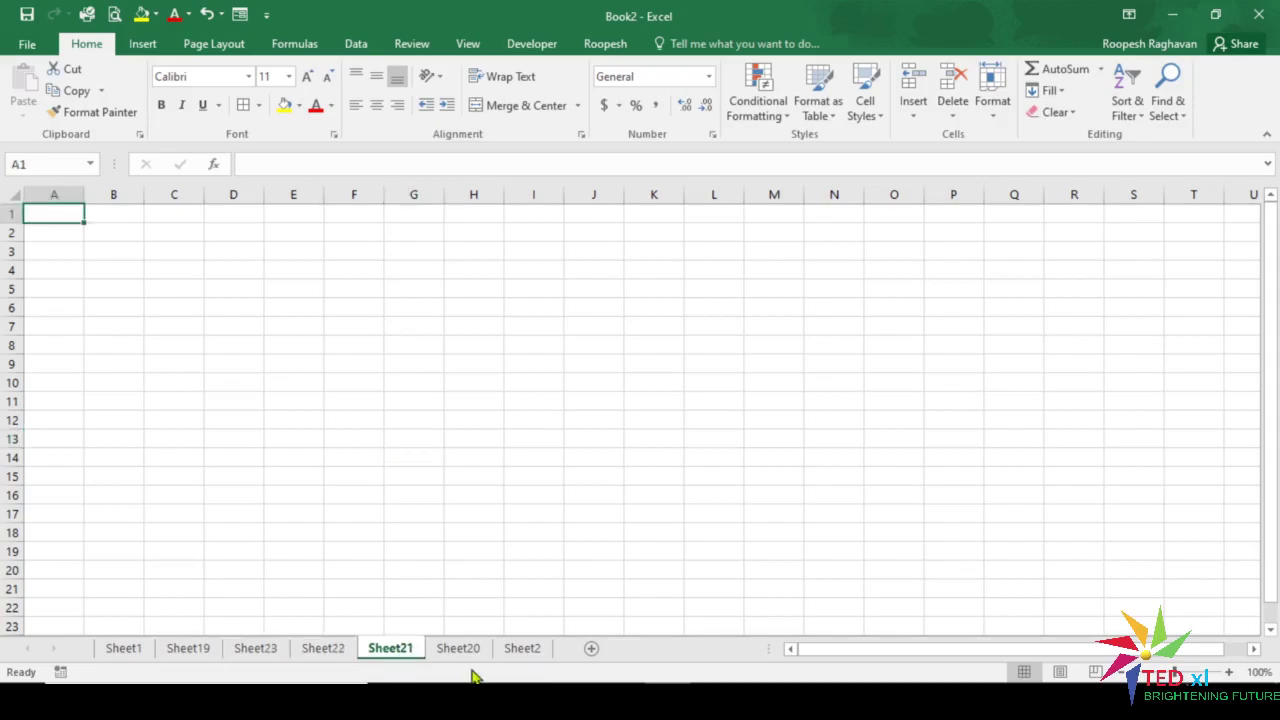
left_click(322, 650)
left_click(256, 650)
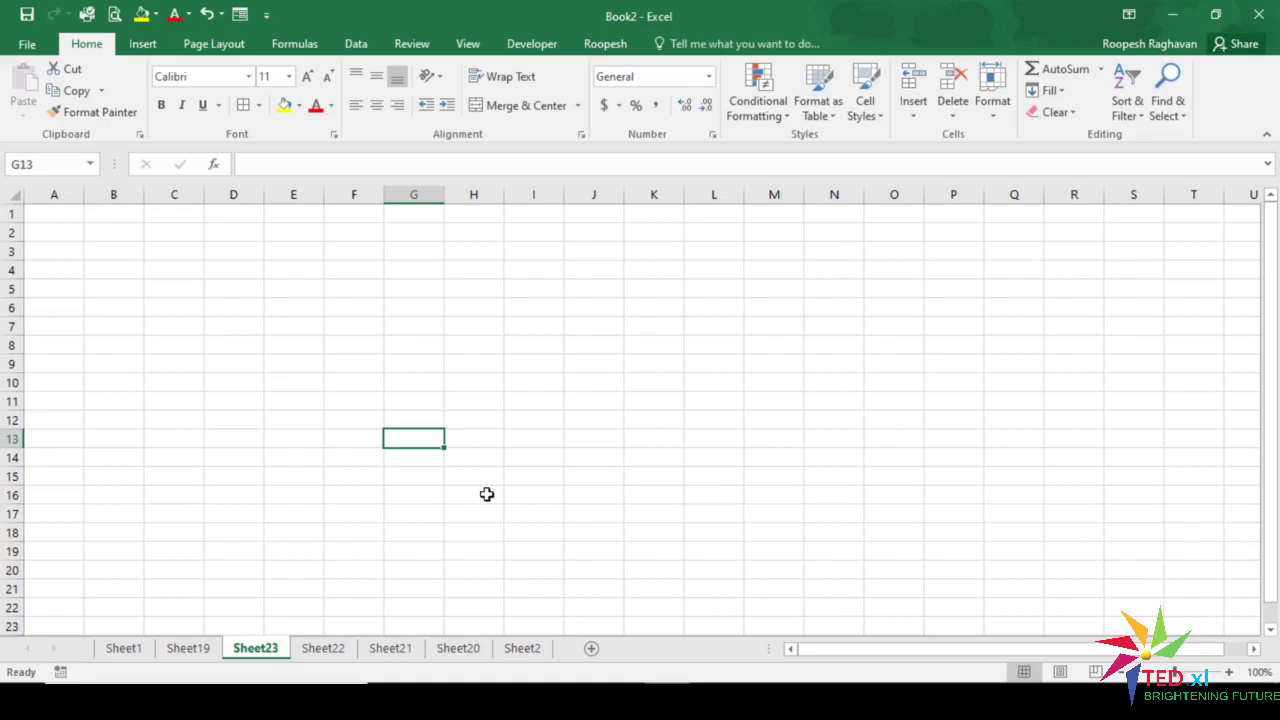
Step: Delete Sheet23 and then Sheet22 with the Alt, E, L sequence
key("alt+e")
key("l")
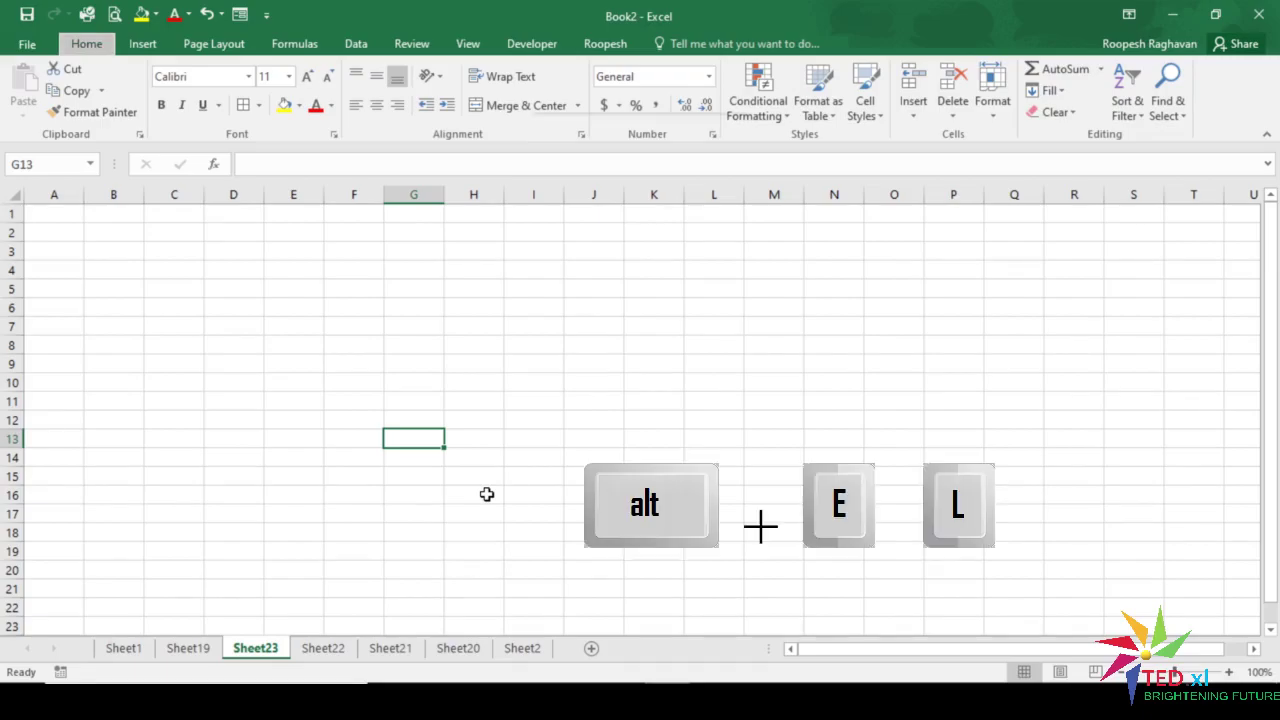
key("alt+e")
key("l")
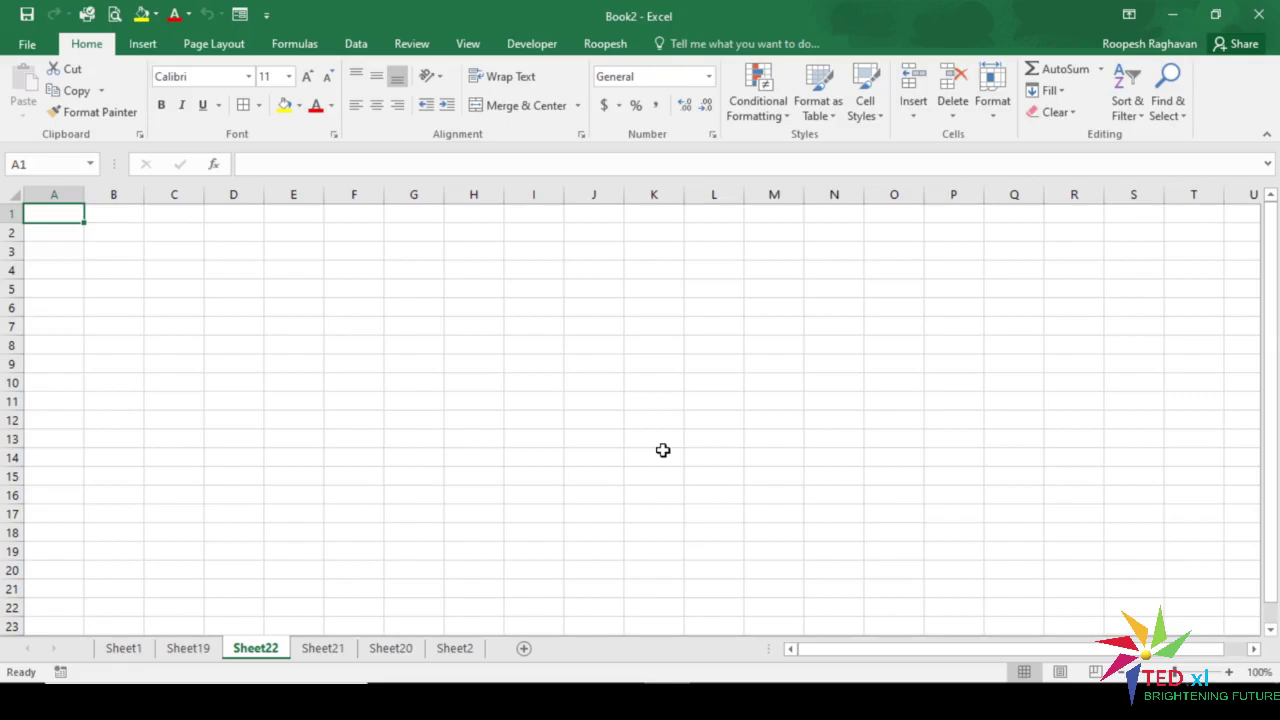
key("alt+e")
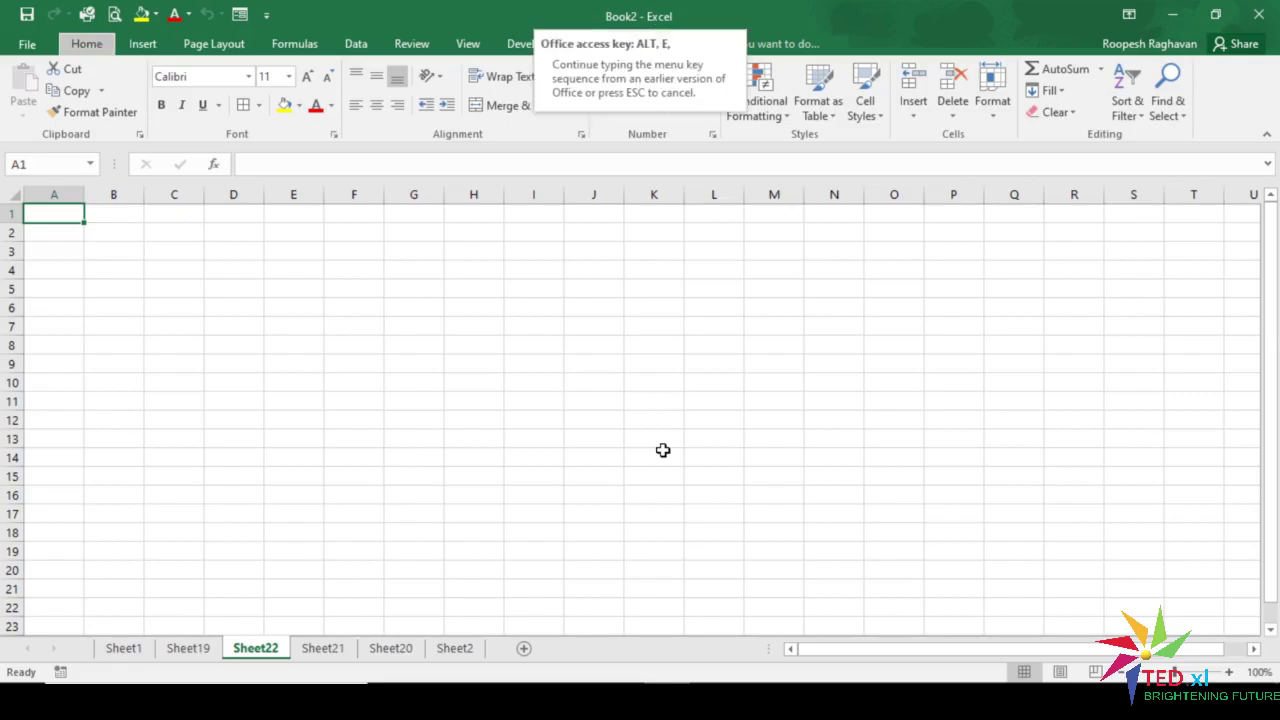
key("l")
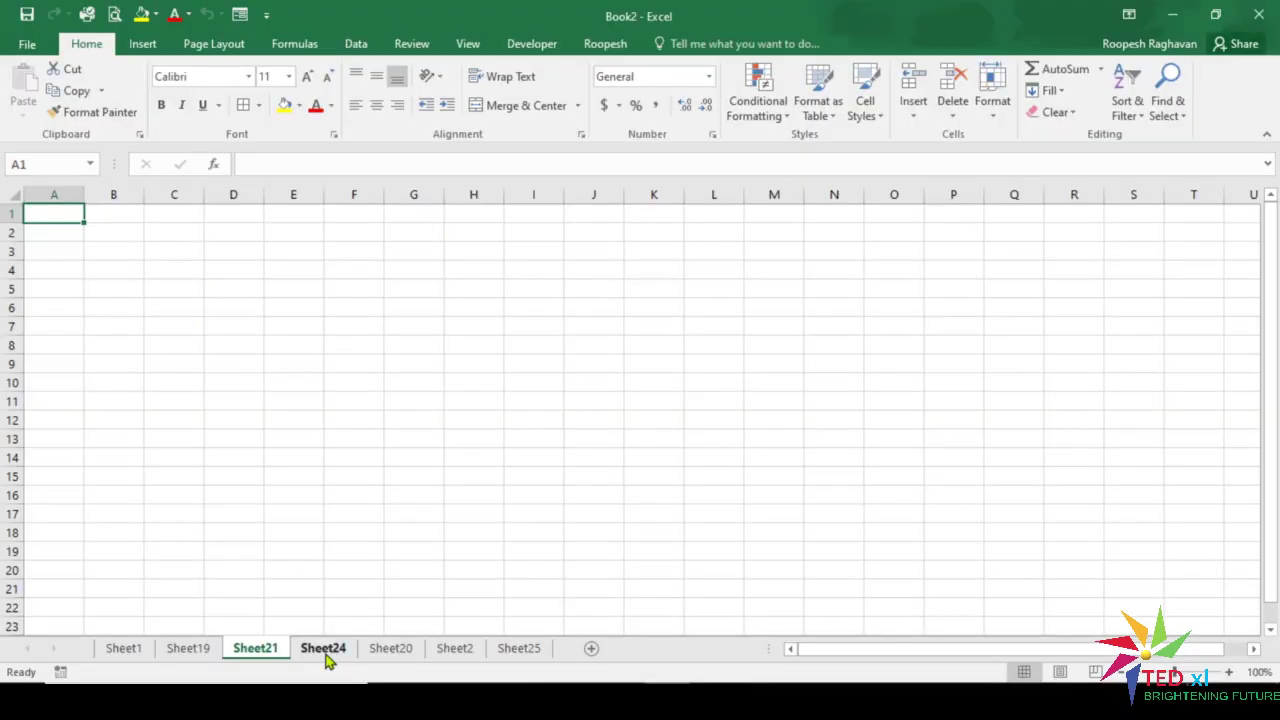
Step: Group Sheet19 with Sheet21 using Ctrl+Shift+PgUp, then ungroup back to Sheet21 alone
left_click(251, 652)
left_click(390, 648, "ctrl")
left_click(233, 400)
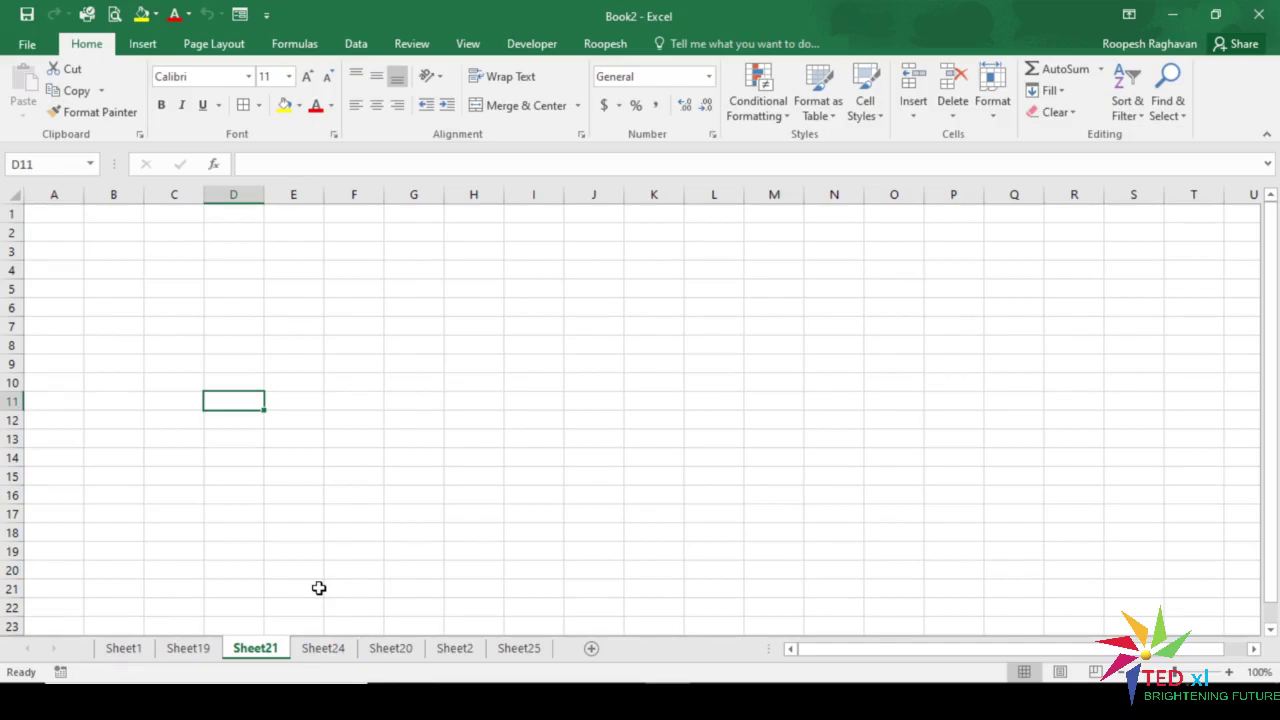
key("ctrl+shift+Page_Up")
left_click(263, 650)
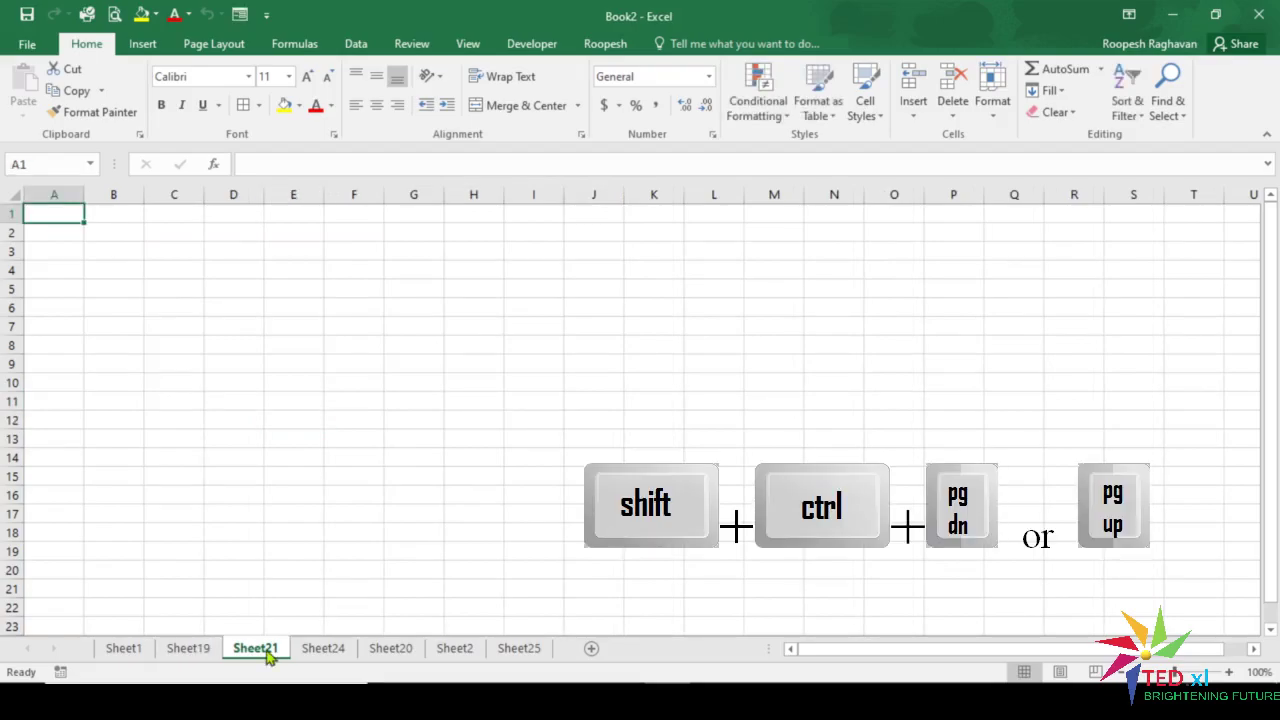
key("ctrl+shift+Page_Up")
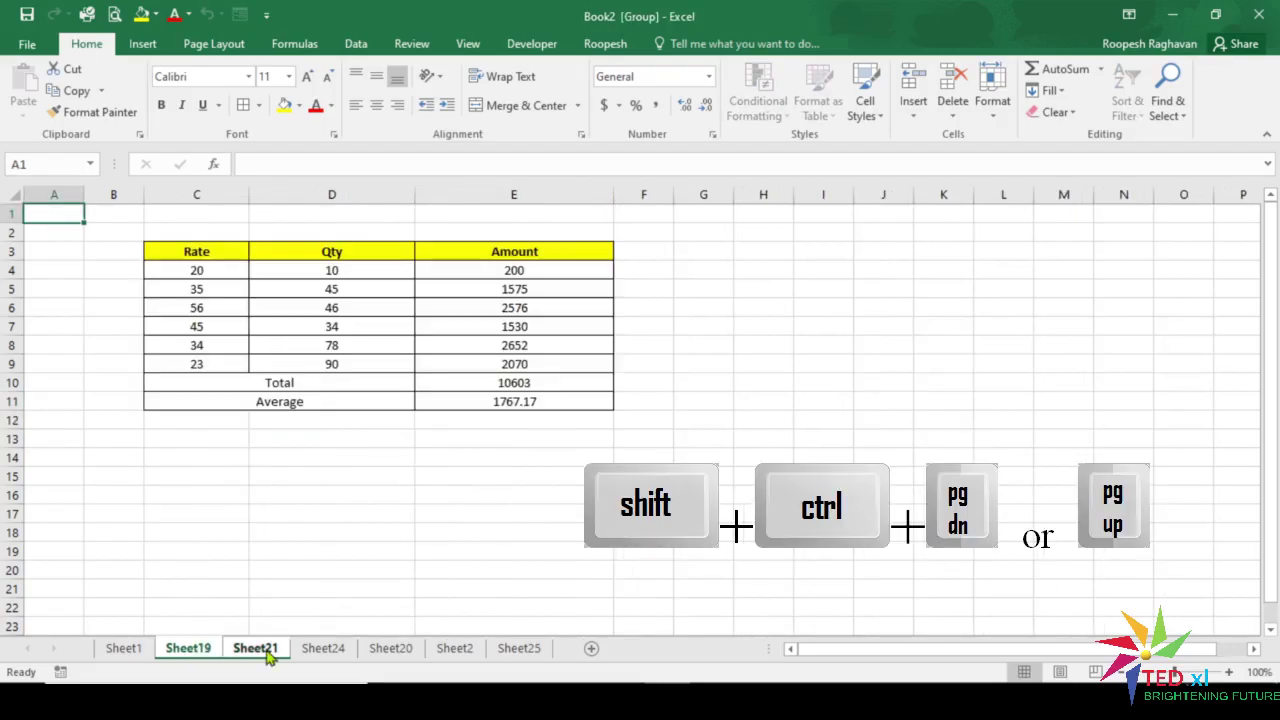
key("ctrl+shift+Page_Down")
left_click(266, 651)
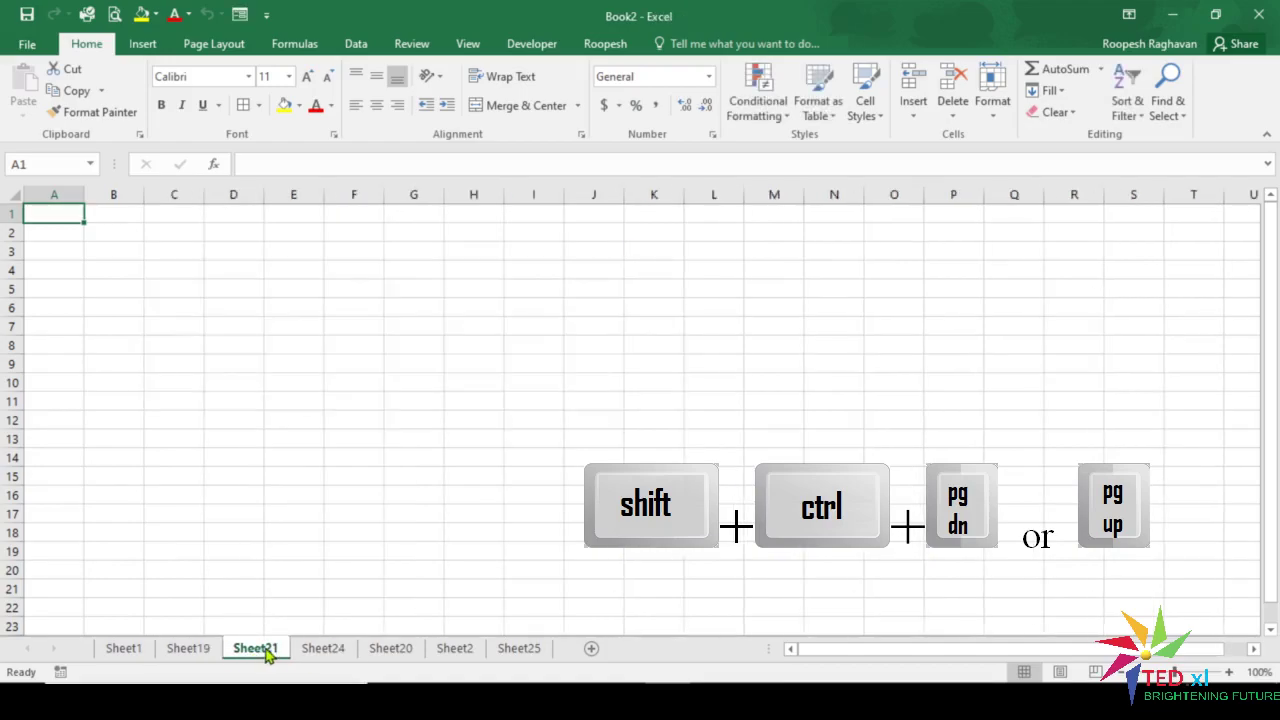
Step: Group Sheet21, Sheet24 and Sheet20 with Ctrl+Shift+PgDn and delete them together
key("ctrl+shift+Page_Down")
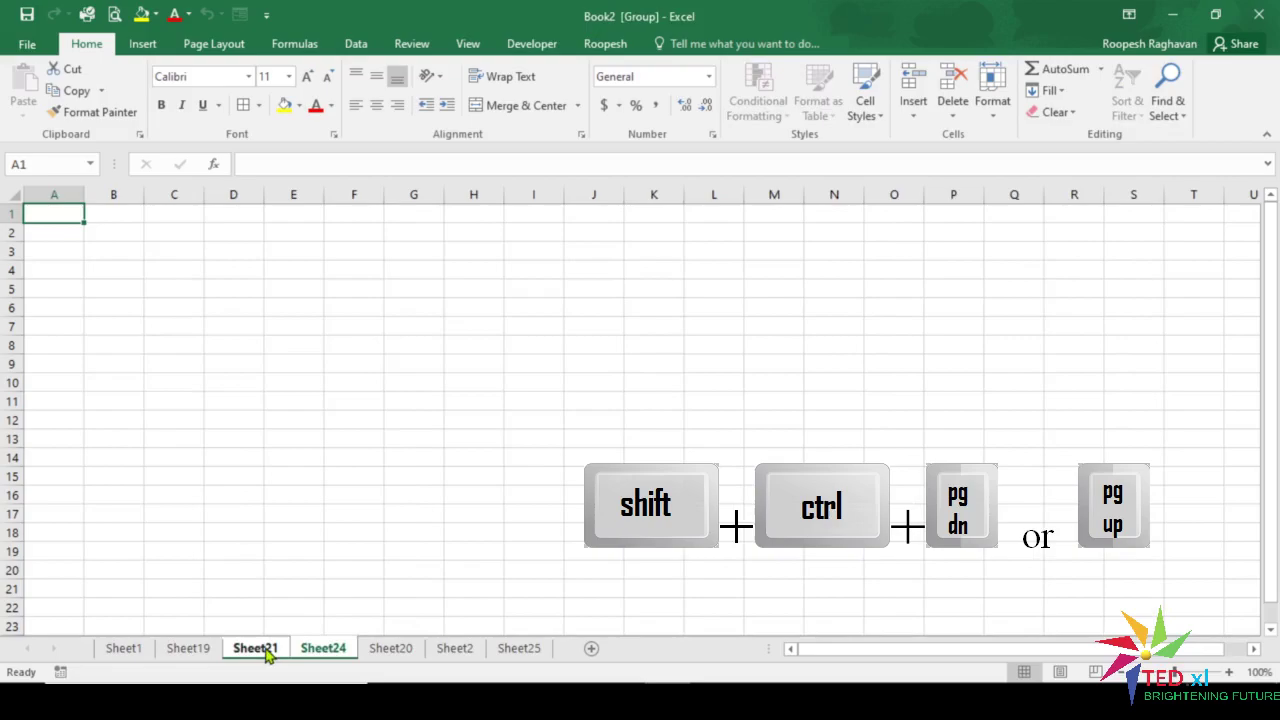
key("ctrl+shift+Page_Down")
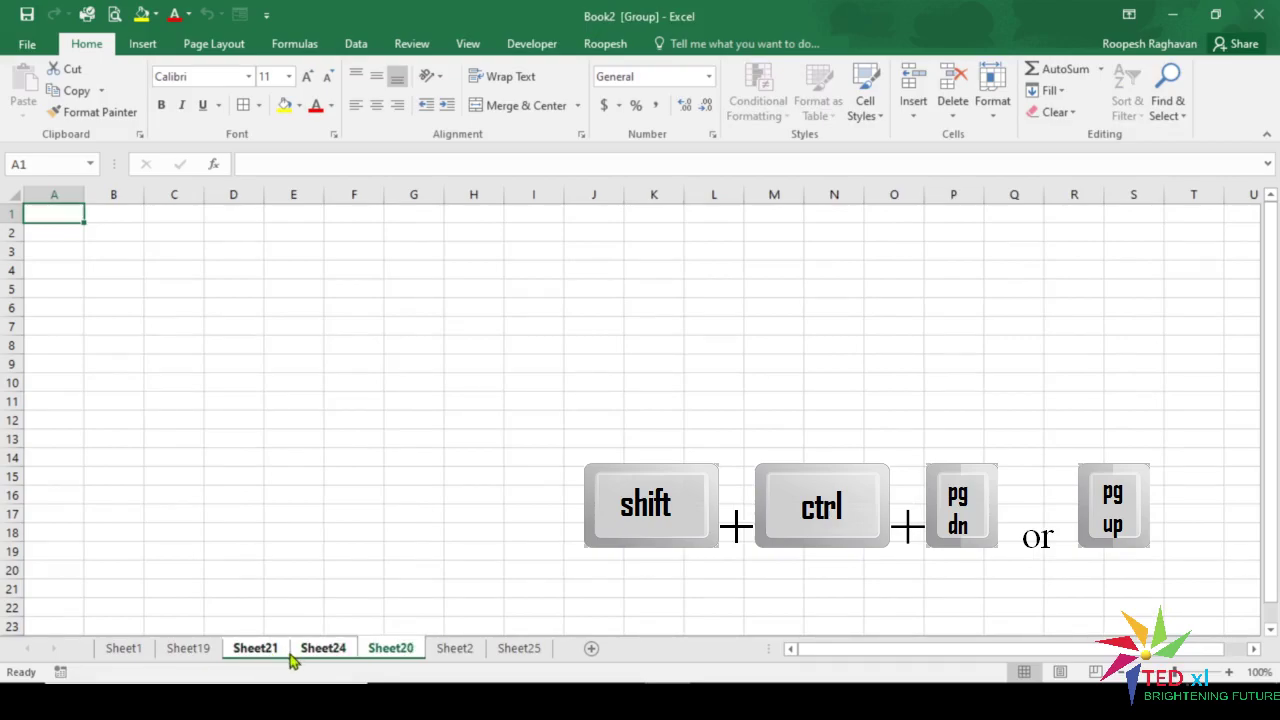
key("alt+e")
key("l")
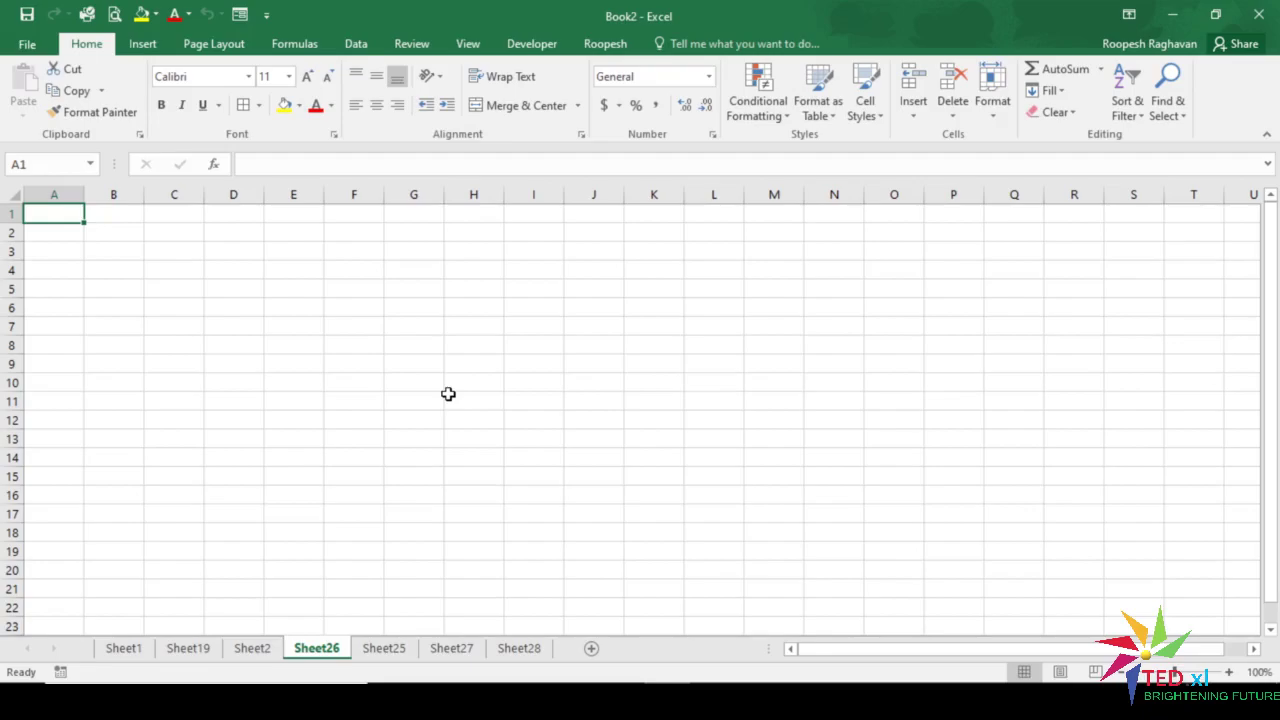
Step: Move between Sheet25, Sheet27, Sheet2 and Sheet26 using Ctrl+PgDn and Ctrl+PgUp
key("ctrl+Page_Down")
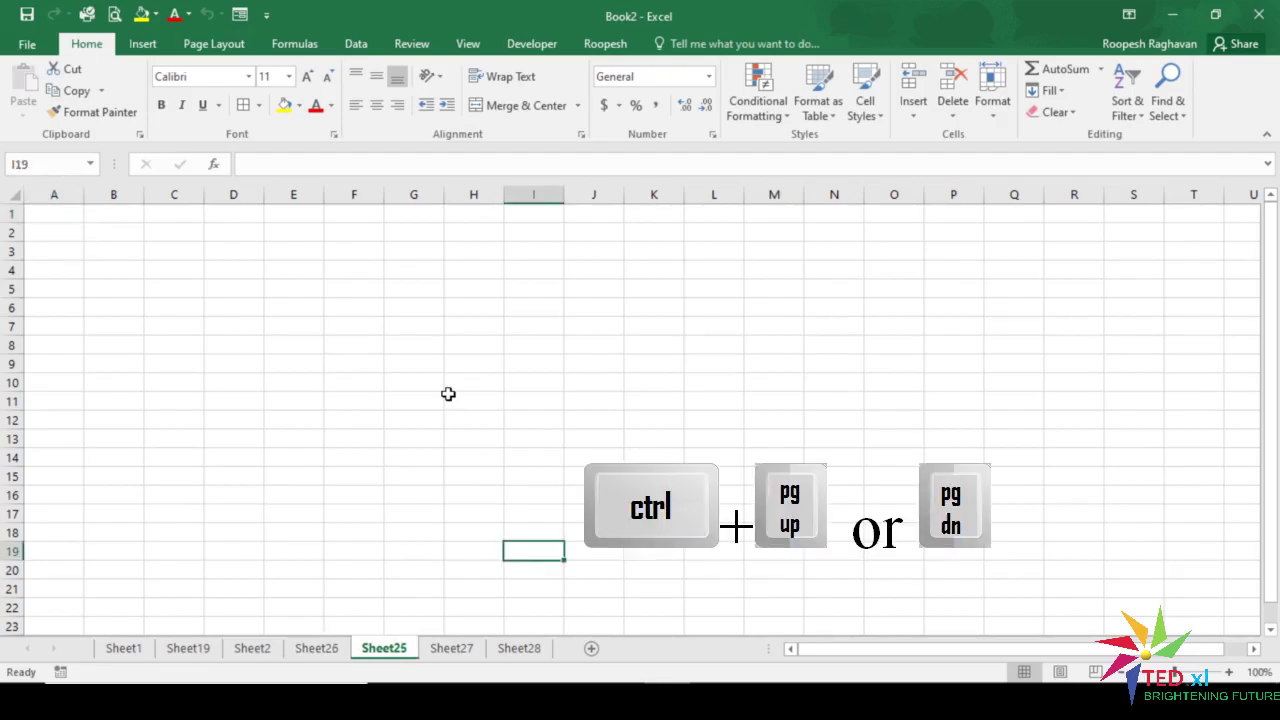
key("ctrl+Home")
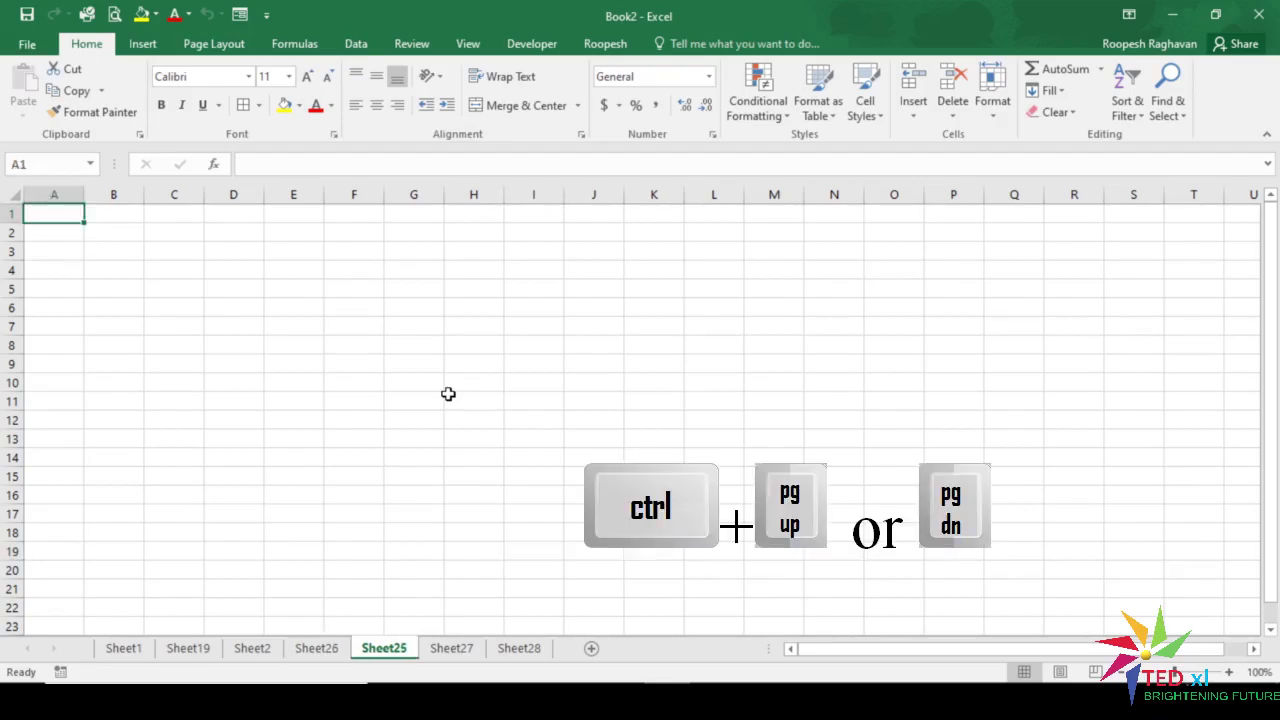
key("ctrl+Page_Down")
key("ctrl+Page_Up")
key("ctrl+Page_Up")
key("ctrl+Page_Up")
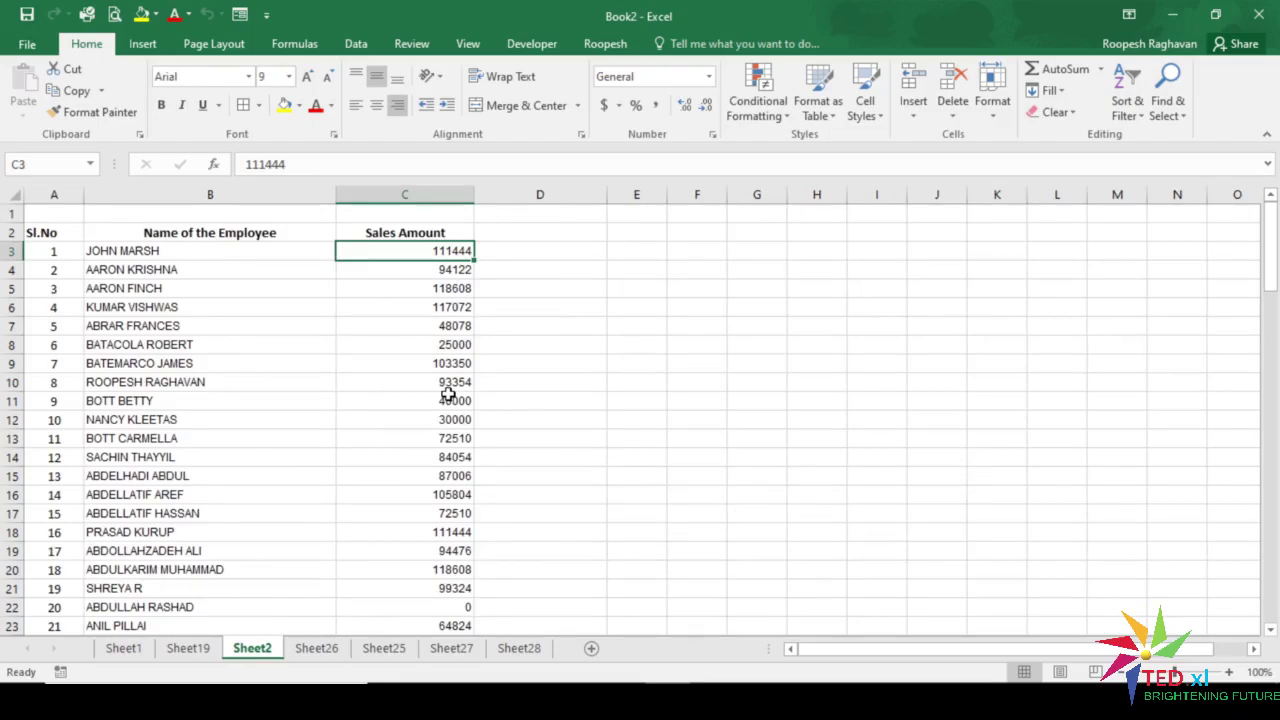
key("ctrl+Page_Down")
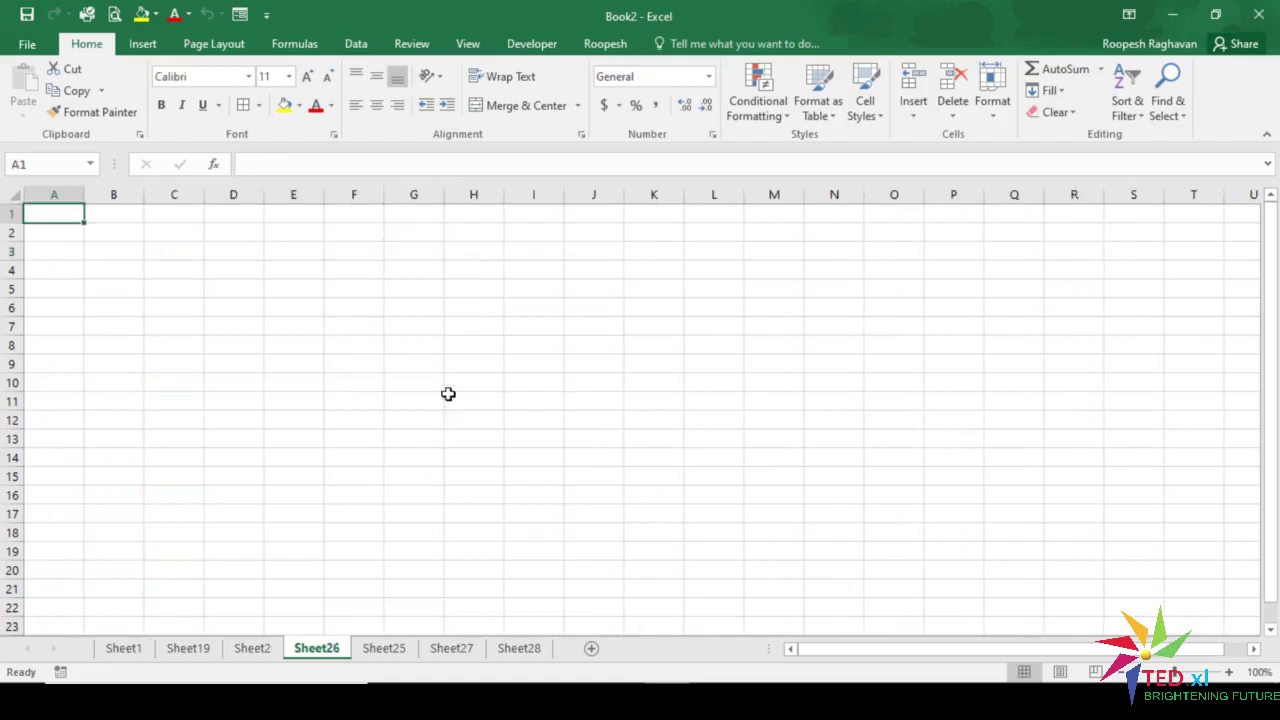
key("ctrl+Page_Down")
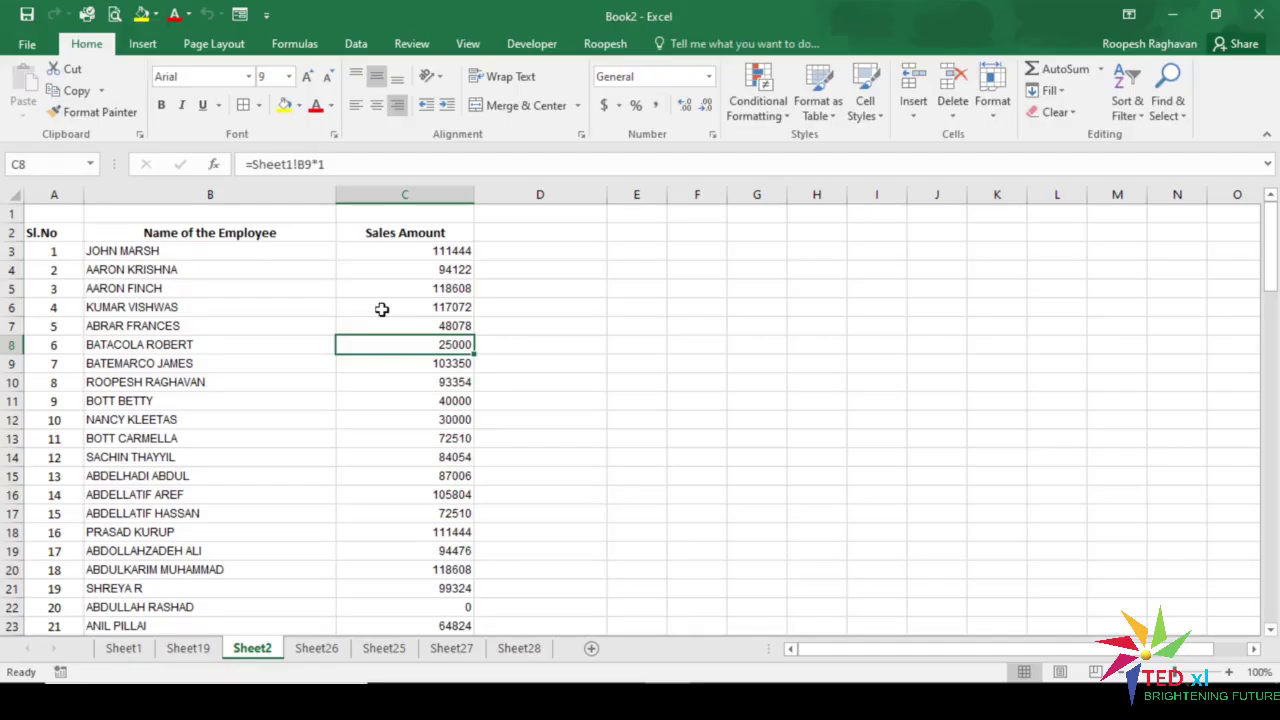
Step: Select entire rows 8 and 14 of the sales table with Shift+Space
key("Right")
key("Right")
key("Right")
key("Down")
key("Up")
key("Left")
key("Left")
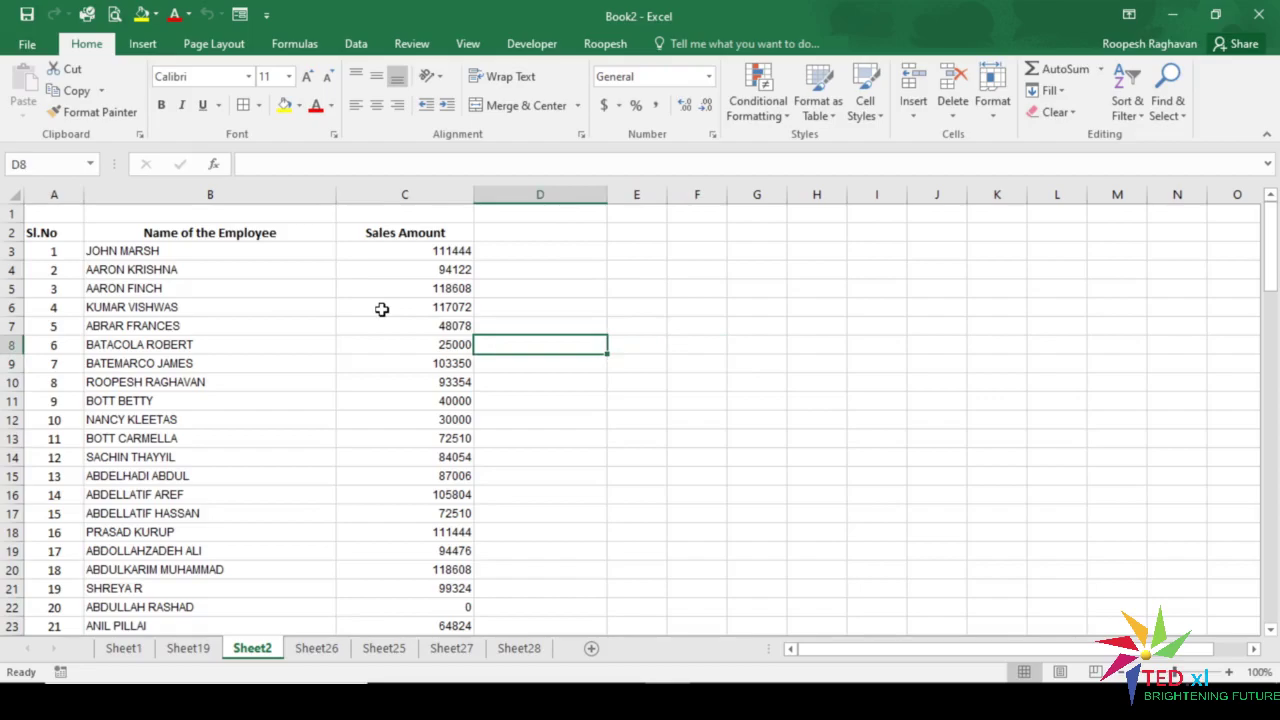
key("shift+space")
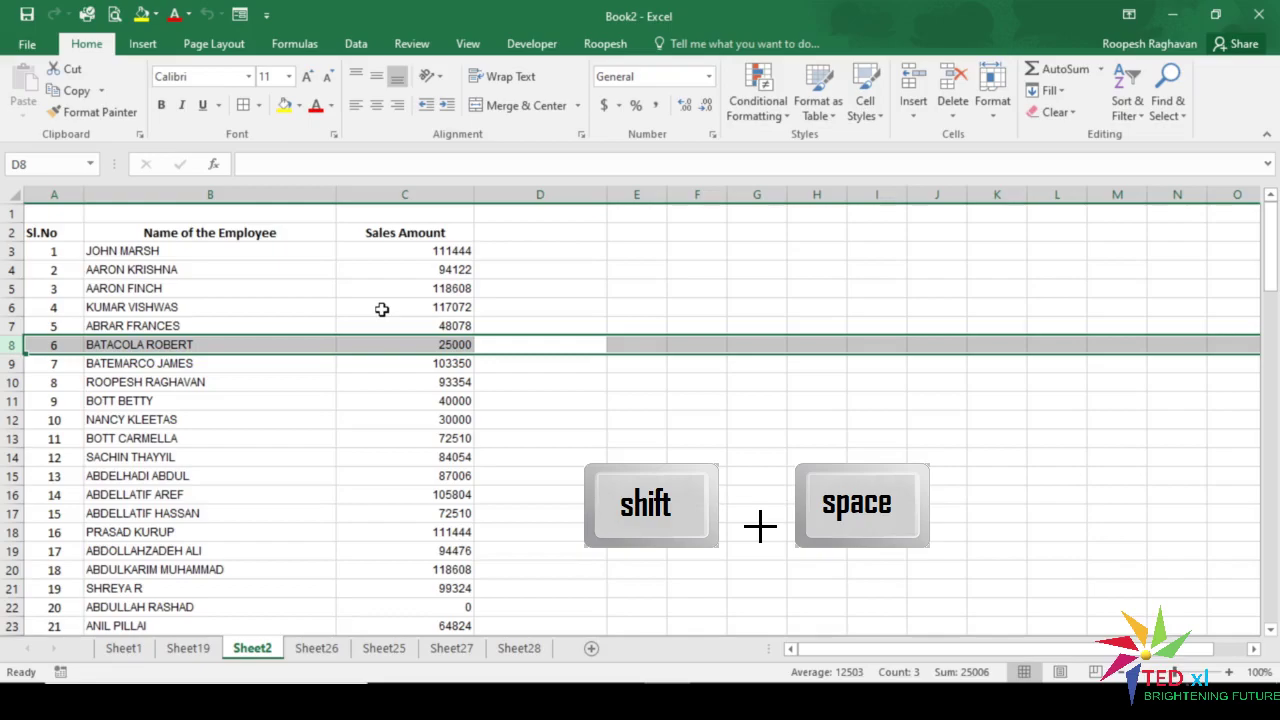
key("Down")
key("Down")
key("Down")
key("Down")
key("Down")
key("Left")
key("Left")
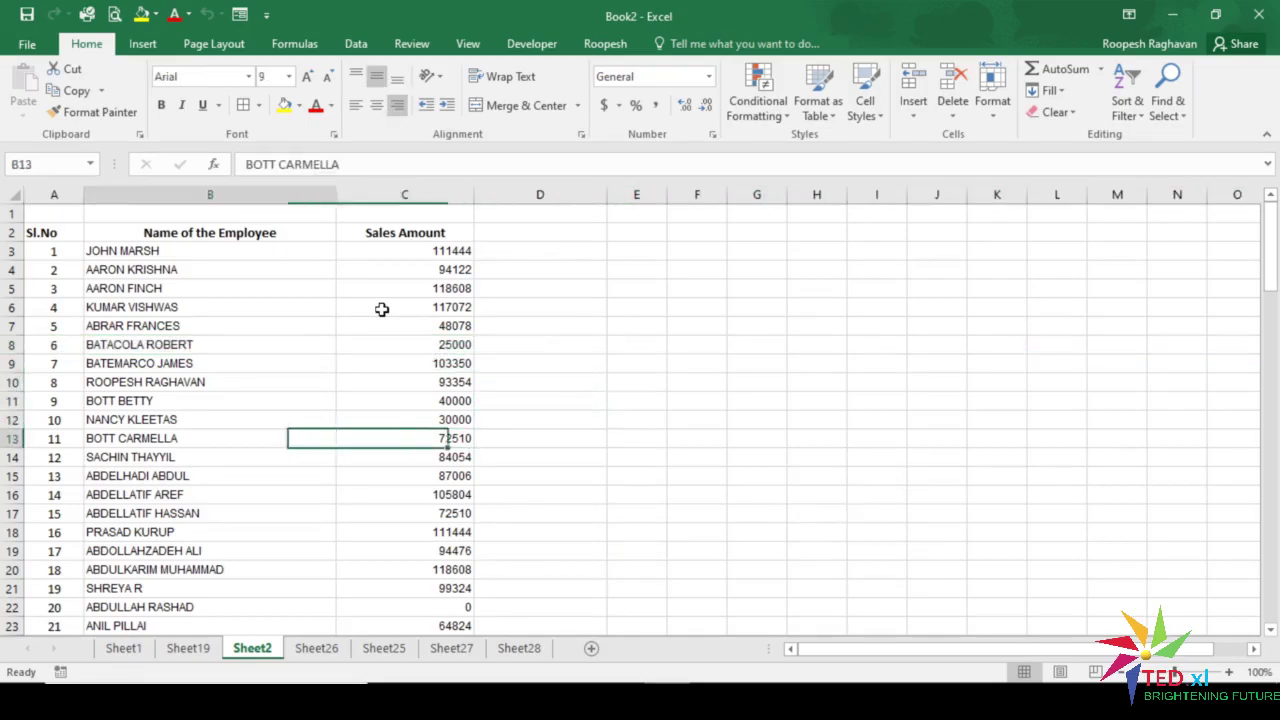
key("Left")
key("Down")
key("Right")
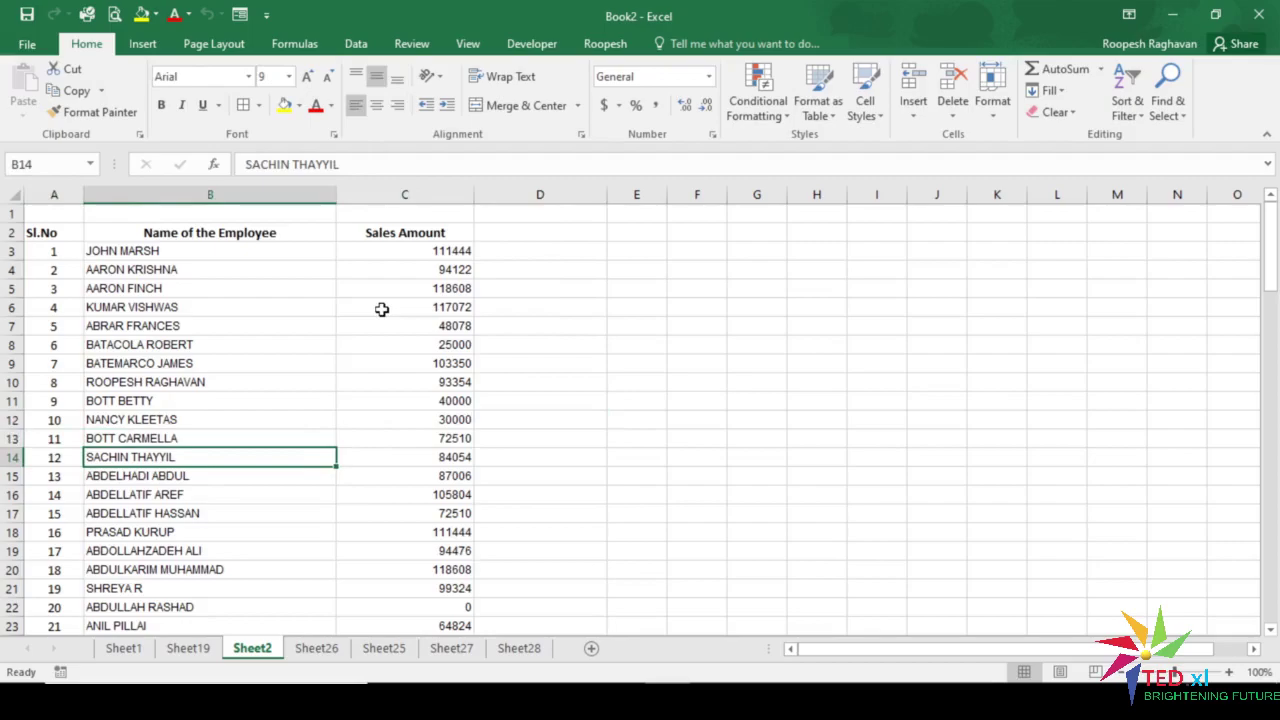
key("shift+space")
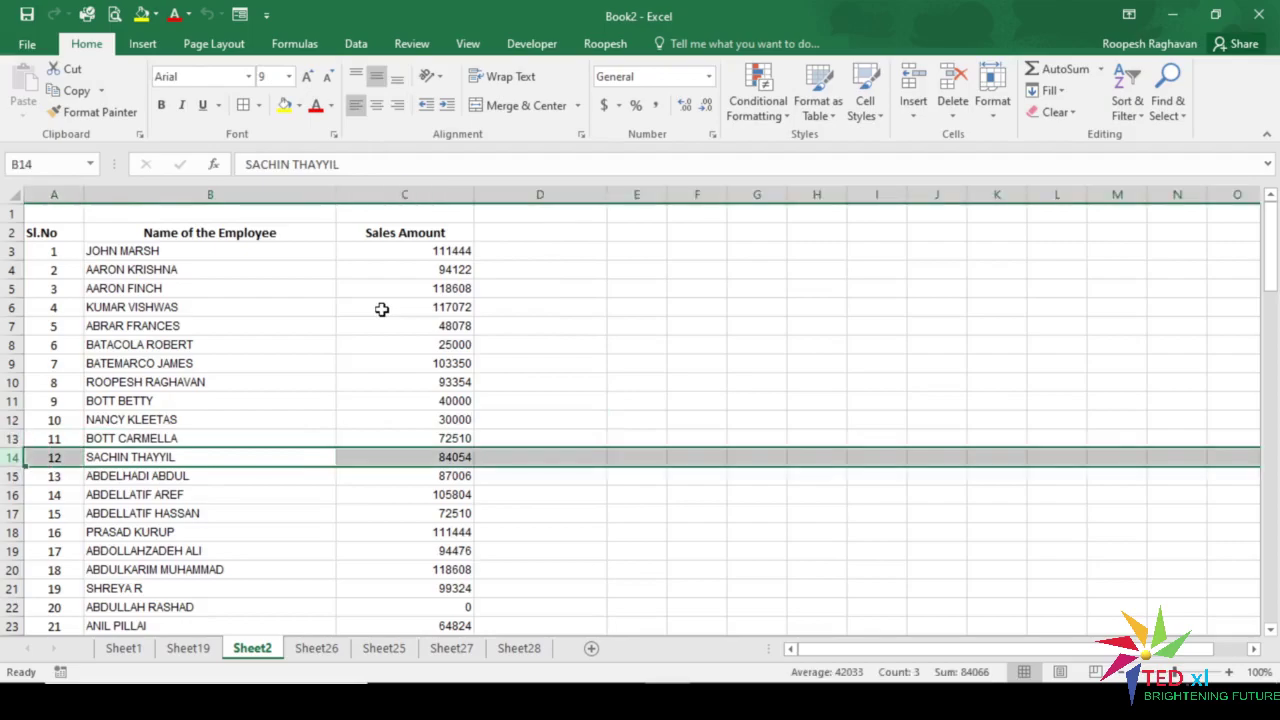
Step: Select entire columns C and E with Ctrl+Space
key("Right")
key("Down")
key("Up")
key("Up")
key("Up")
key("Up")
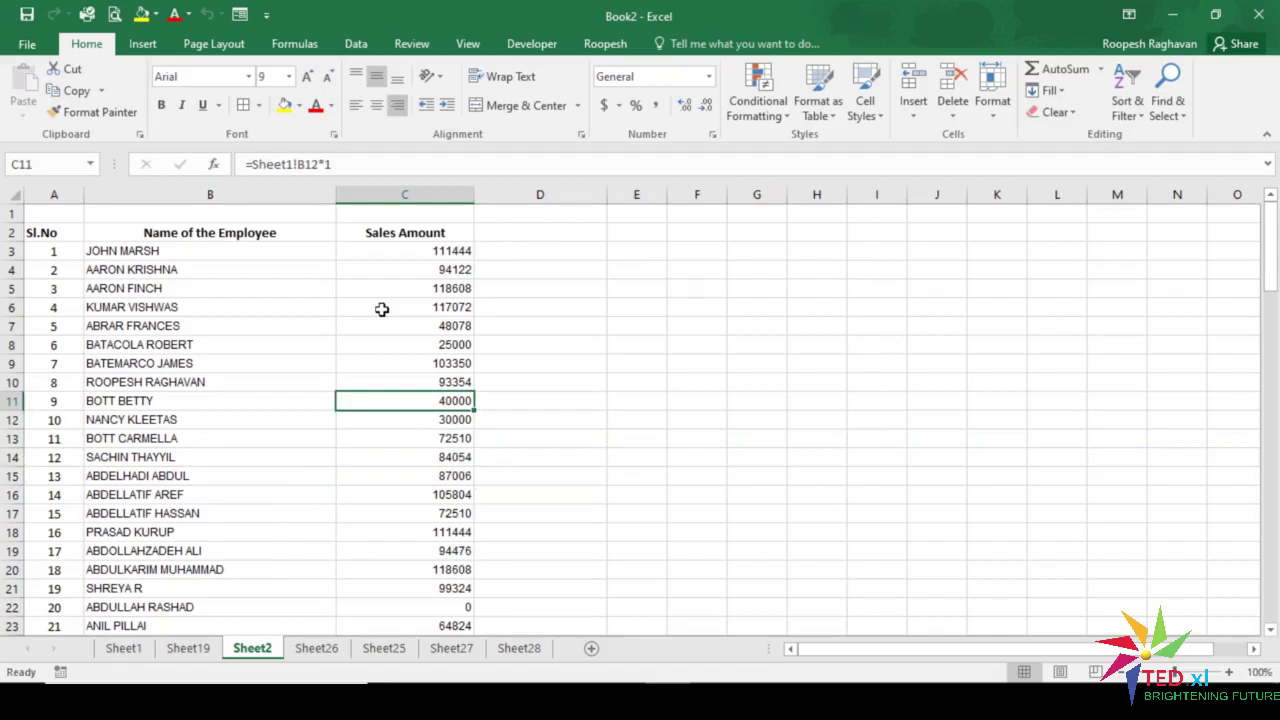
key("ctrl+space")
key("Down")
key("Right")
key("Right")
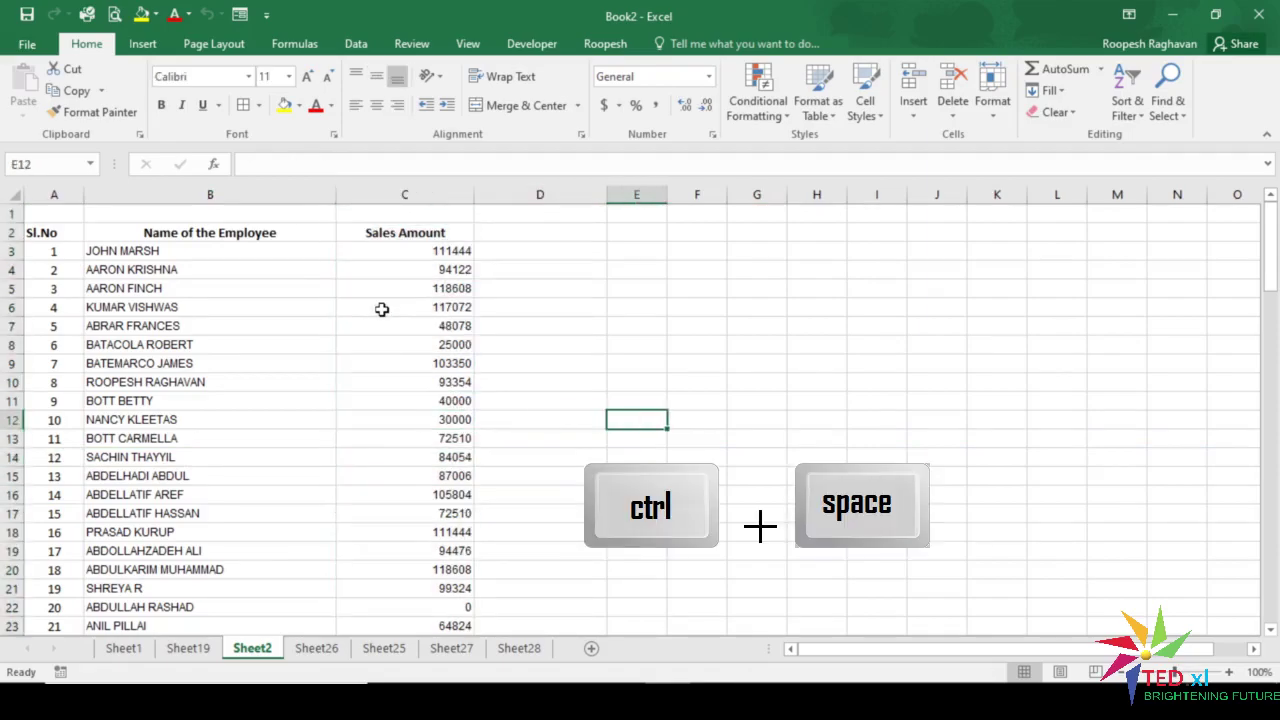
key("ctrl+space")
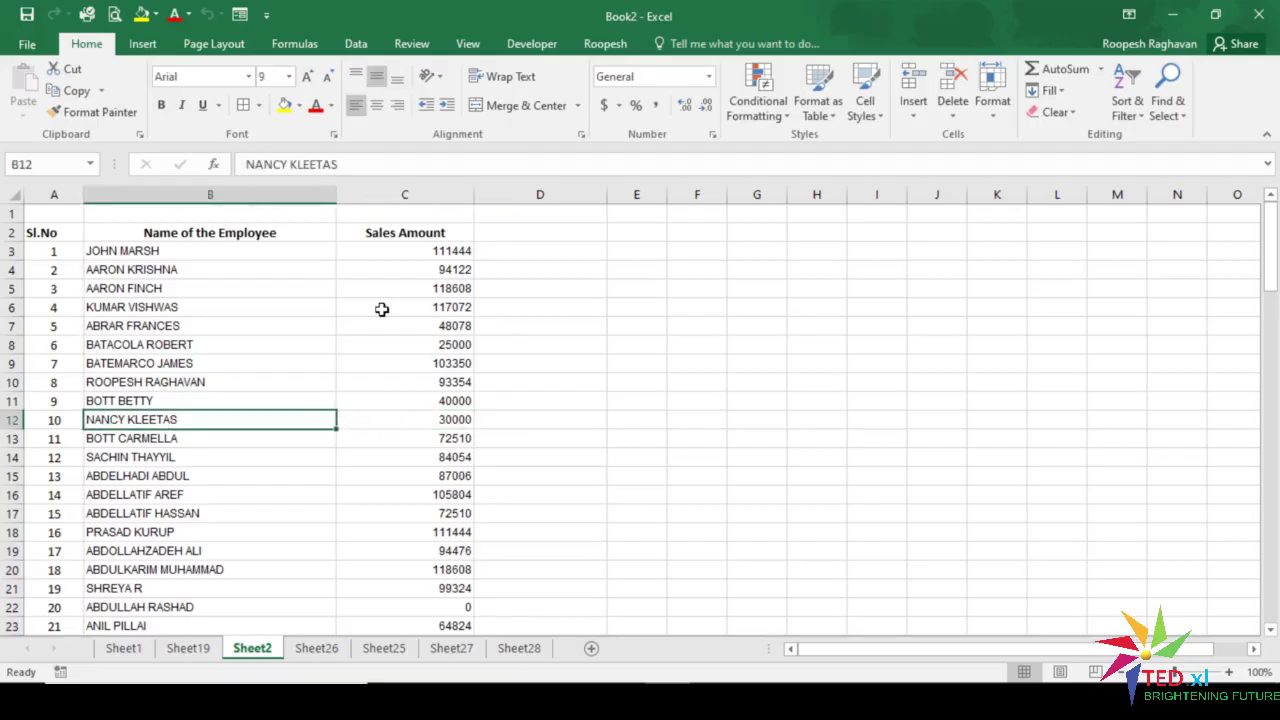
key("Up")
key("Up")
key("Up")
key("Up")
key("Up")
key("Up")
key("Up")
key("Right")
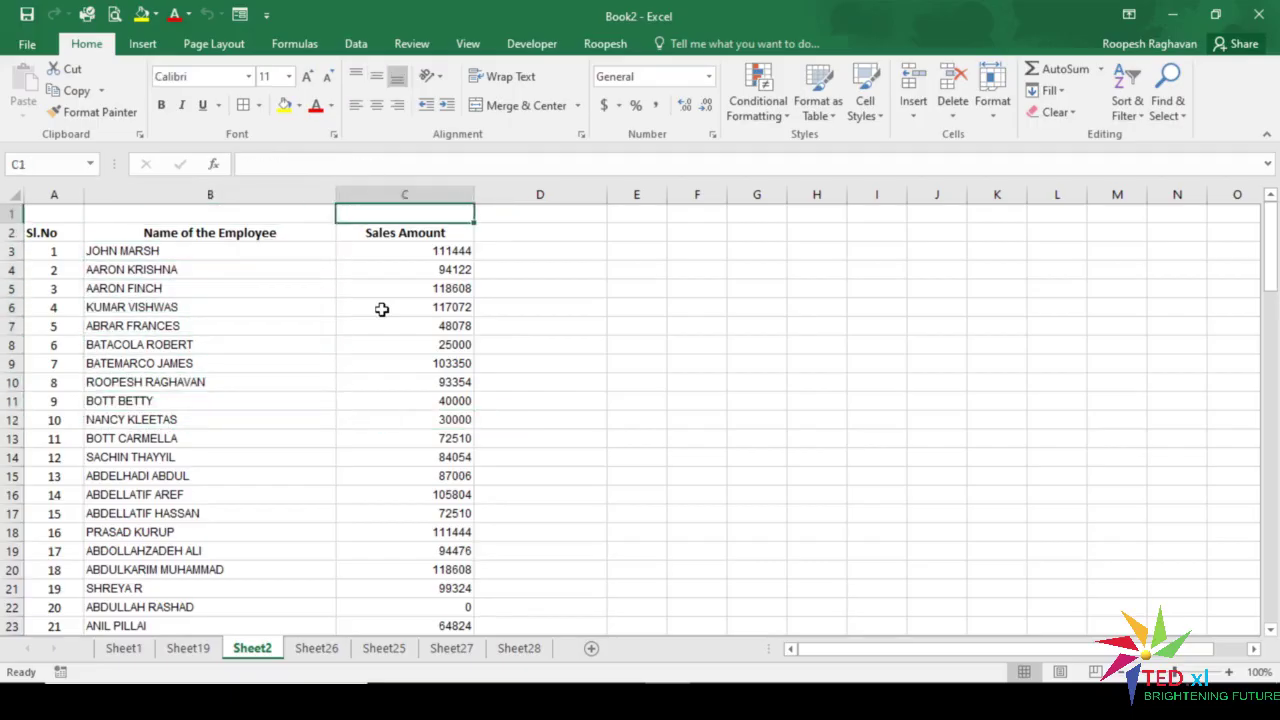
key("Right")
key("Right")
key("Down")
key("Down")
key("Right")
key("Right")
key("Right")
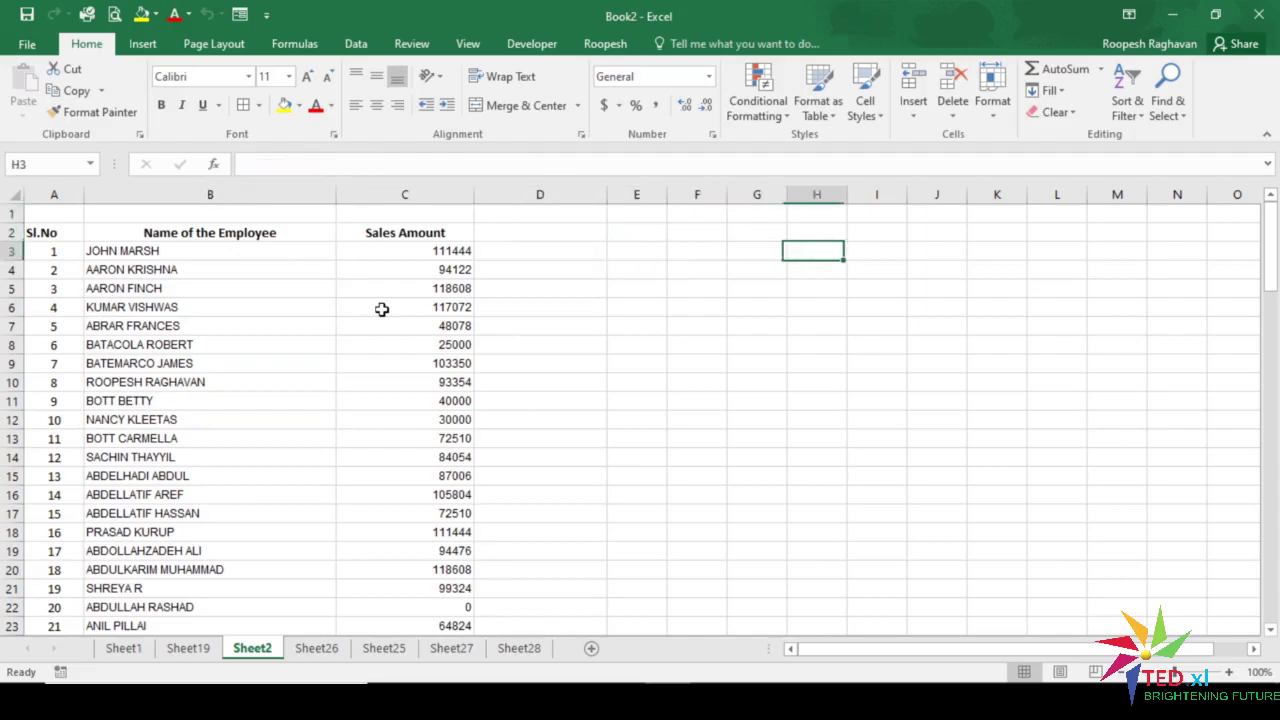
left_click(754, 289)
key("ctrl+a")
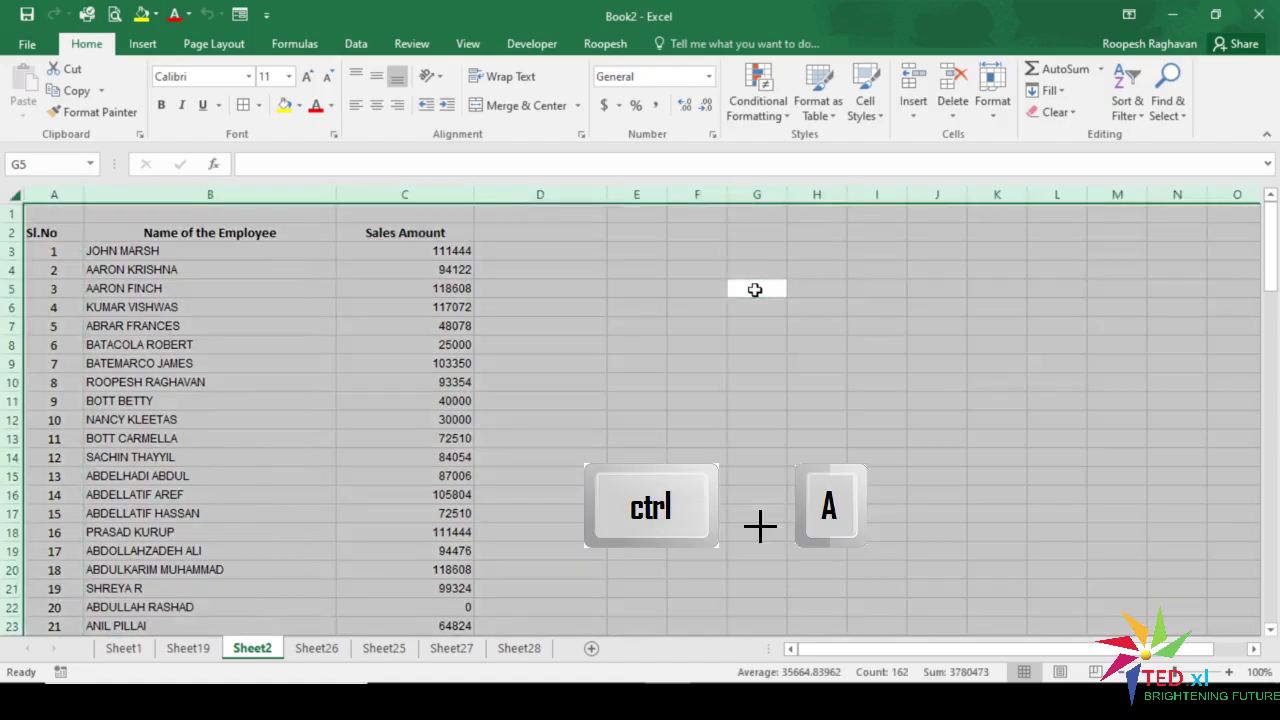
key("Left")
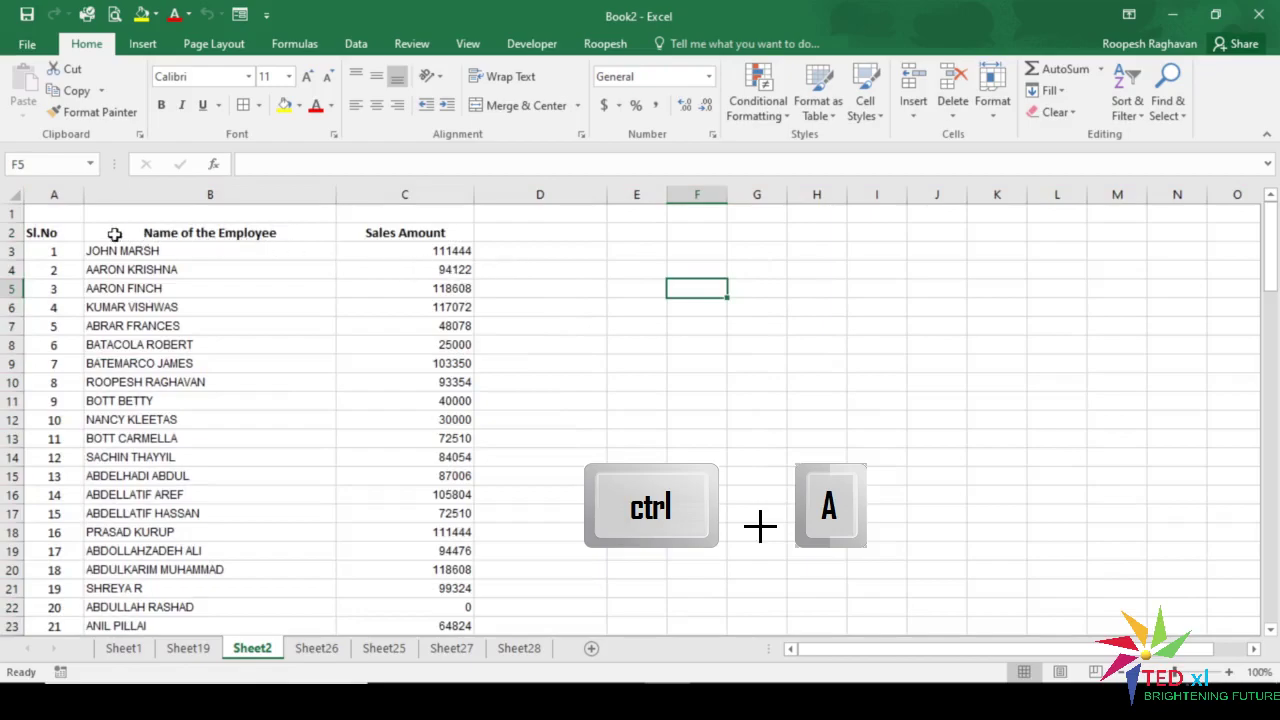
left_click(57, 232)
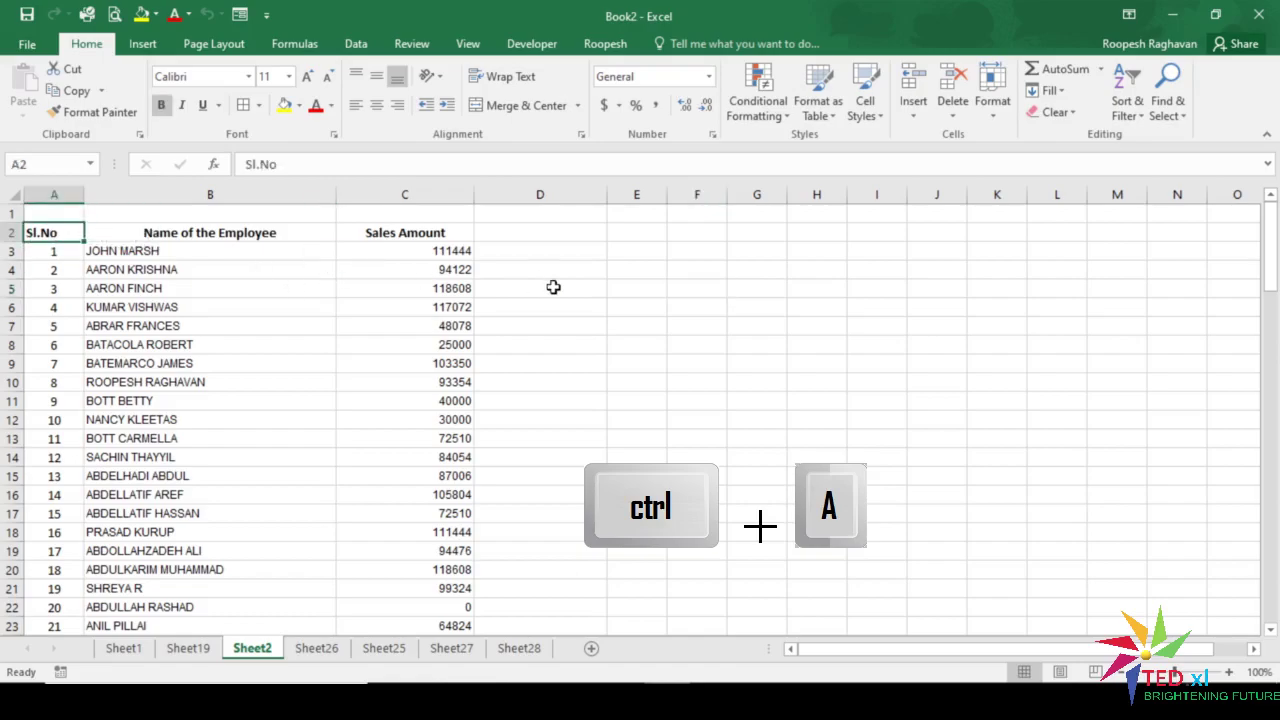
key("ctrl+a")
scroll(553, 287, "down", 10)
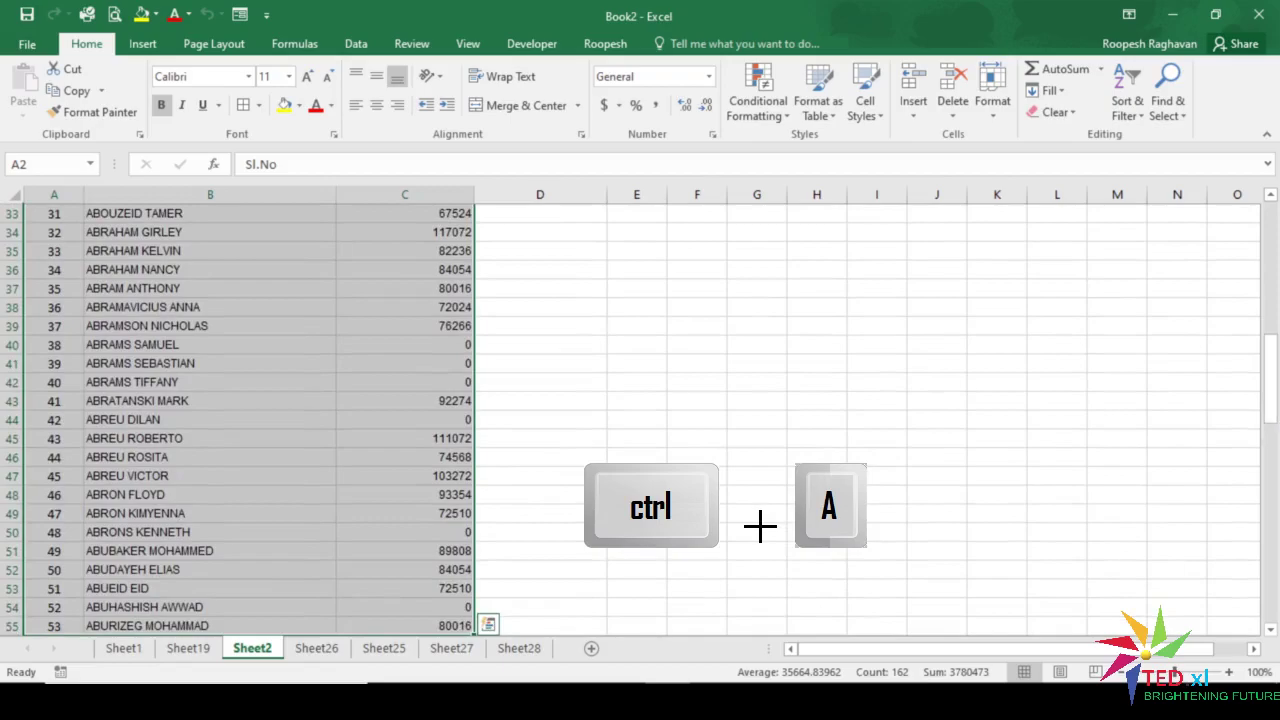
mouse_move(1270, 380)
left_mouse_down()
mouse_move(1275, 424)
mouse_move(1271, 245)
left_mouse_up()
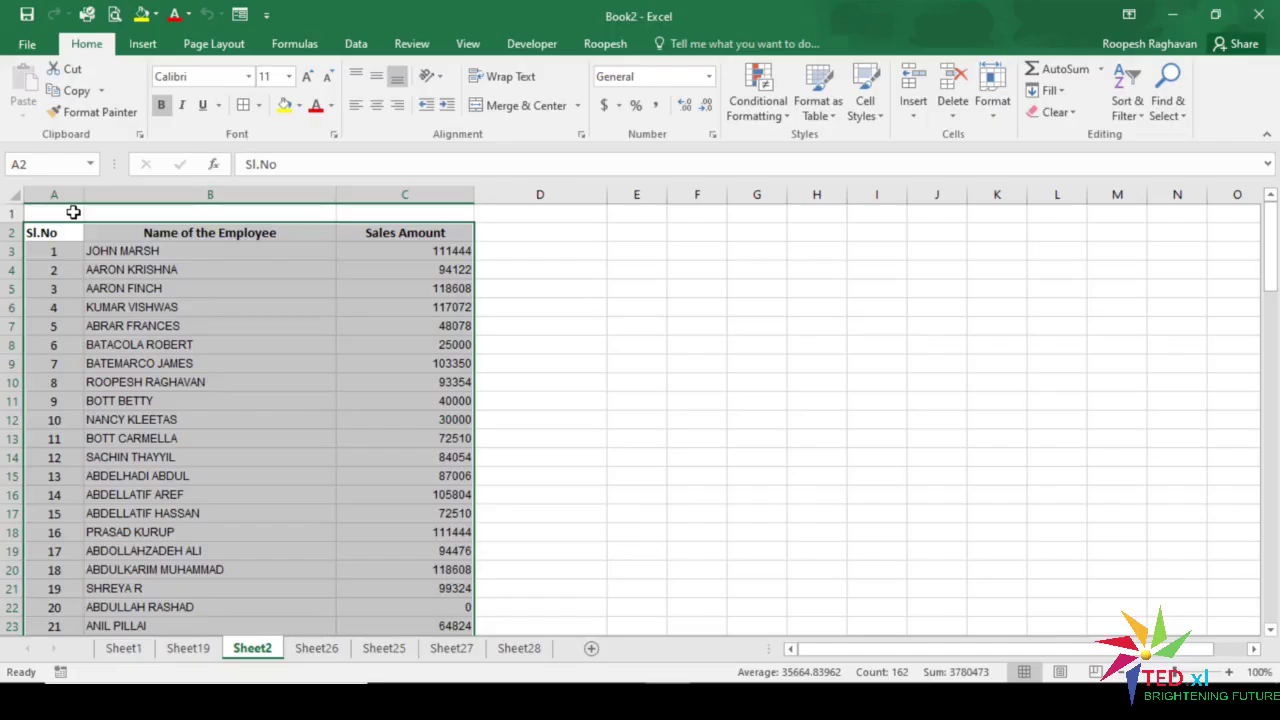
left_click(698, 216)
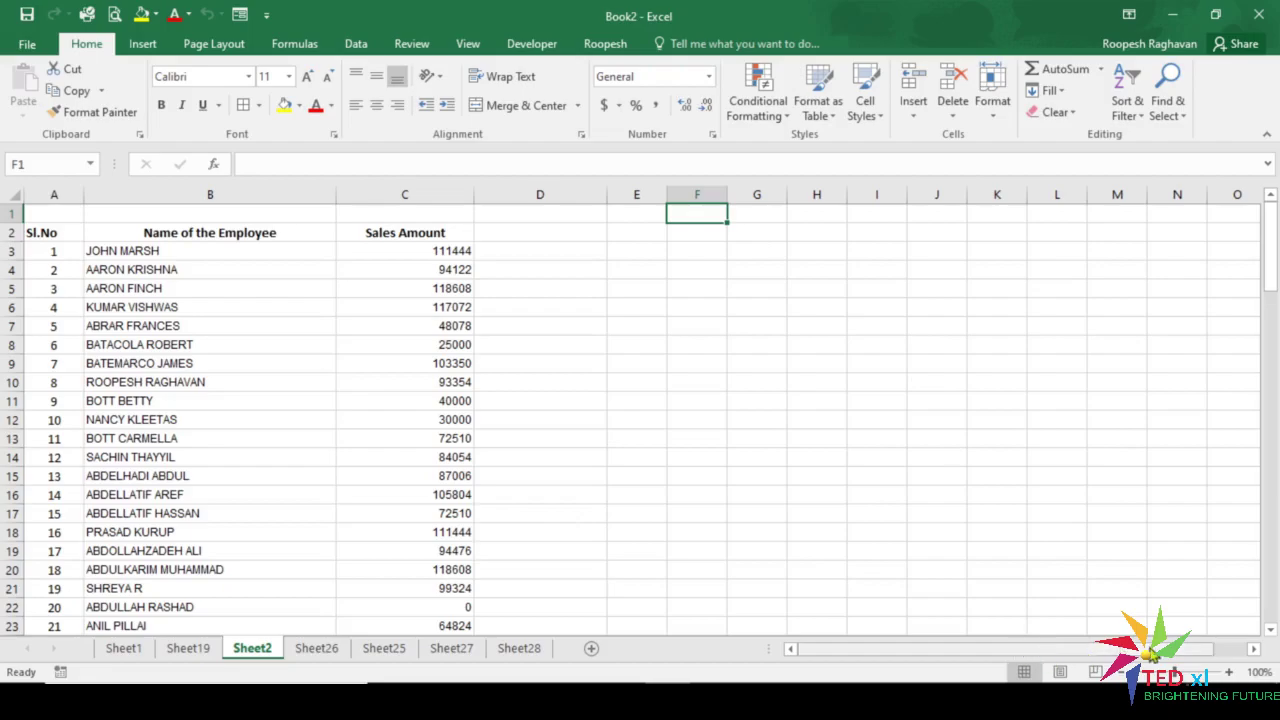
left_click(1253, 649)
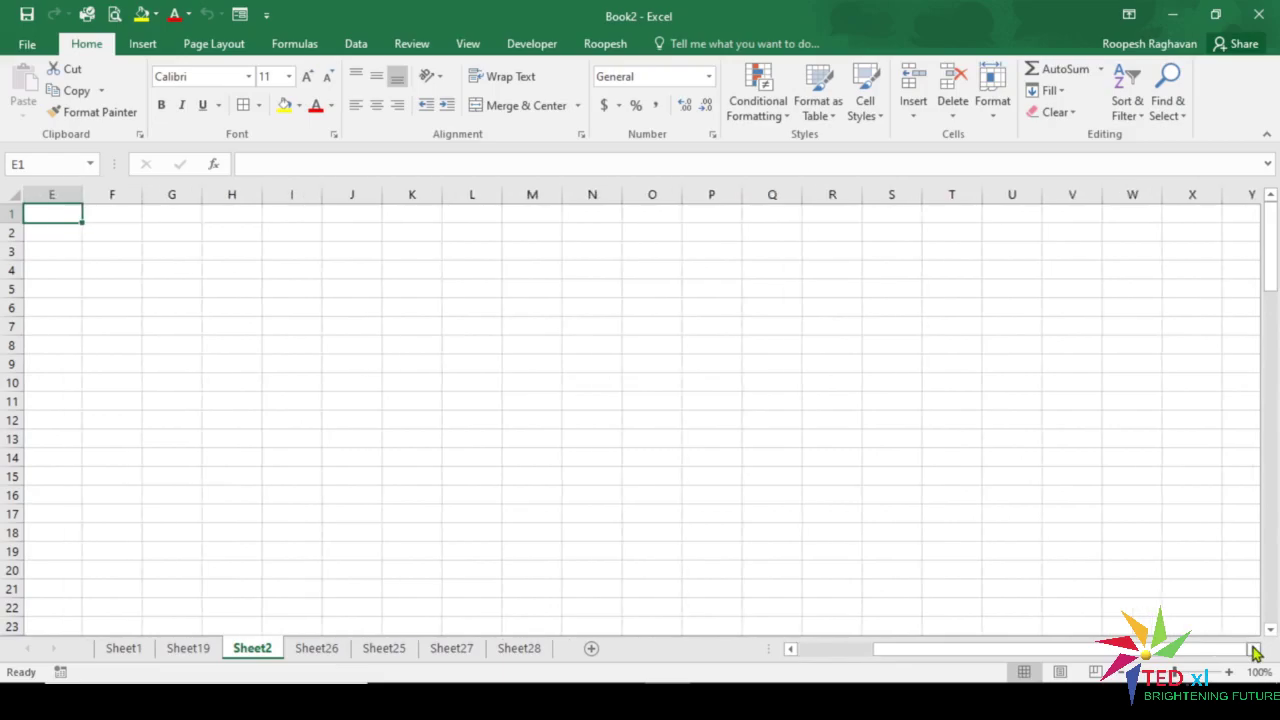
key("ctrl+Home")
key("Right")
key("Right")
key("Right")
key("Right")
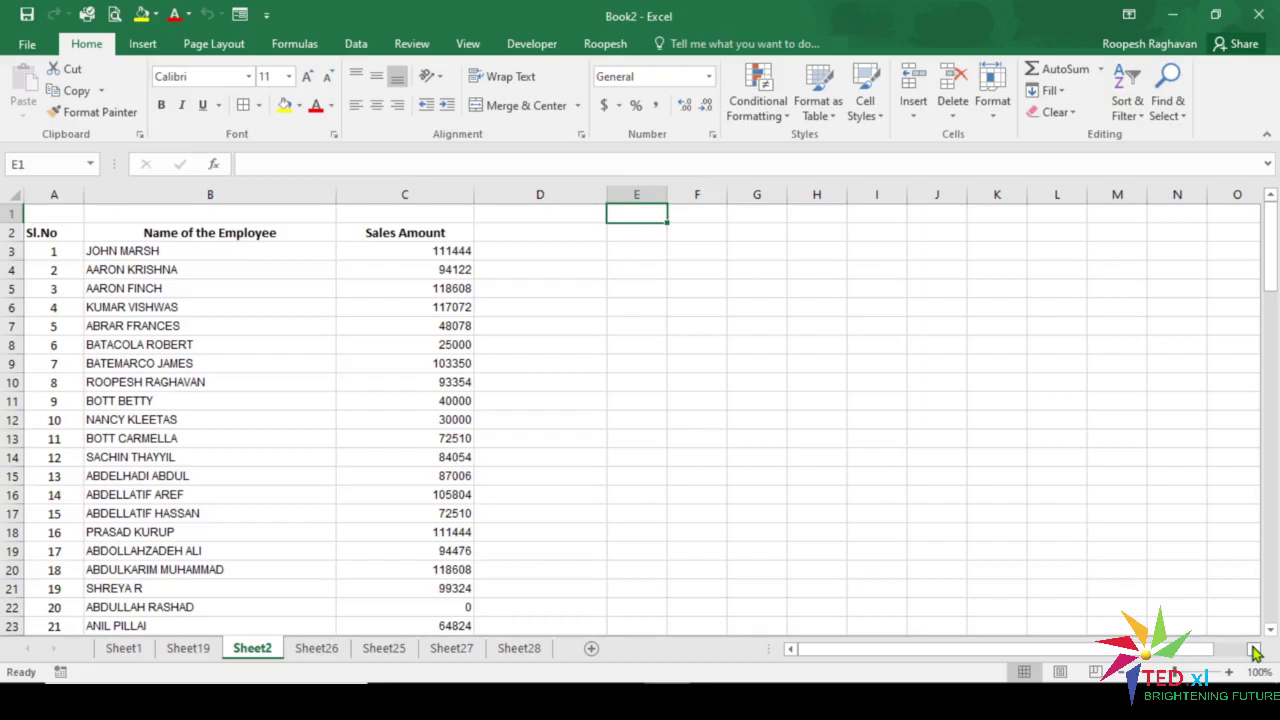
key("ctrl+Right")
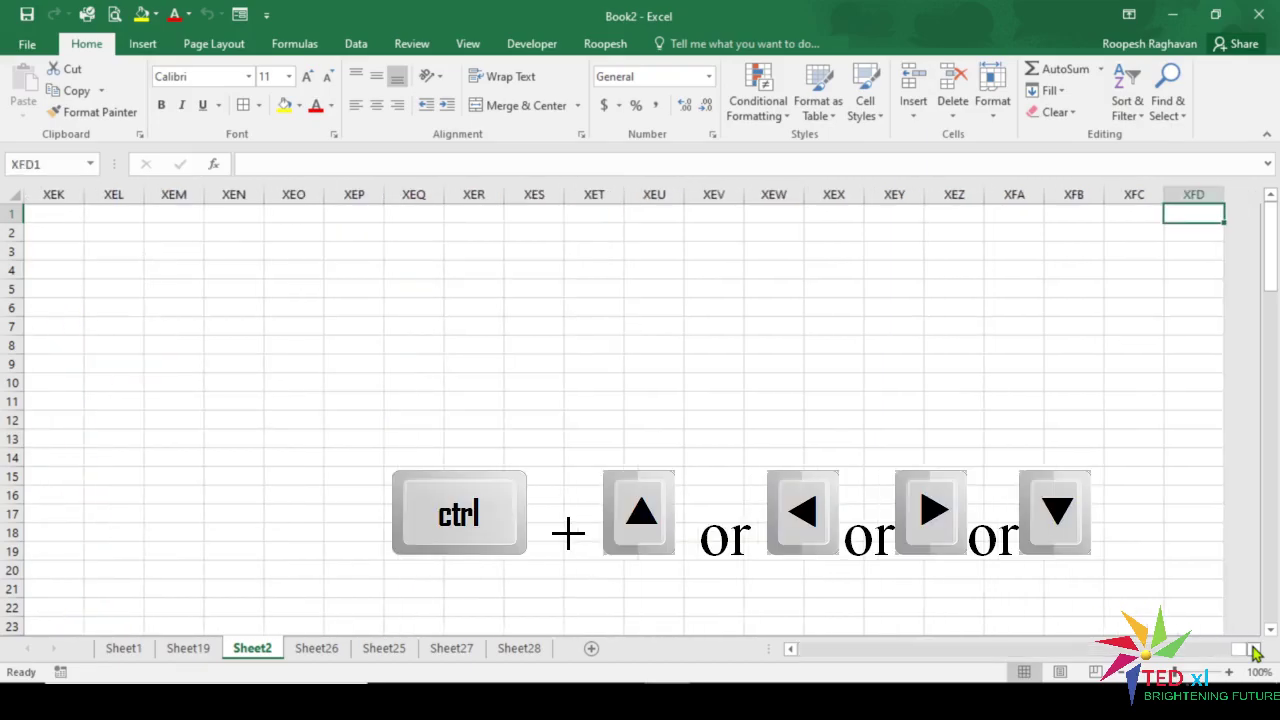
key("ctrl+Left")
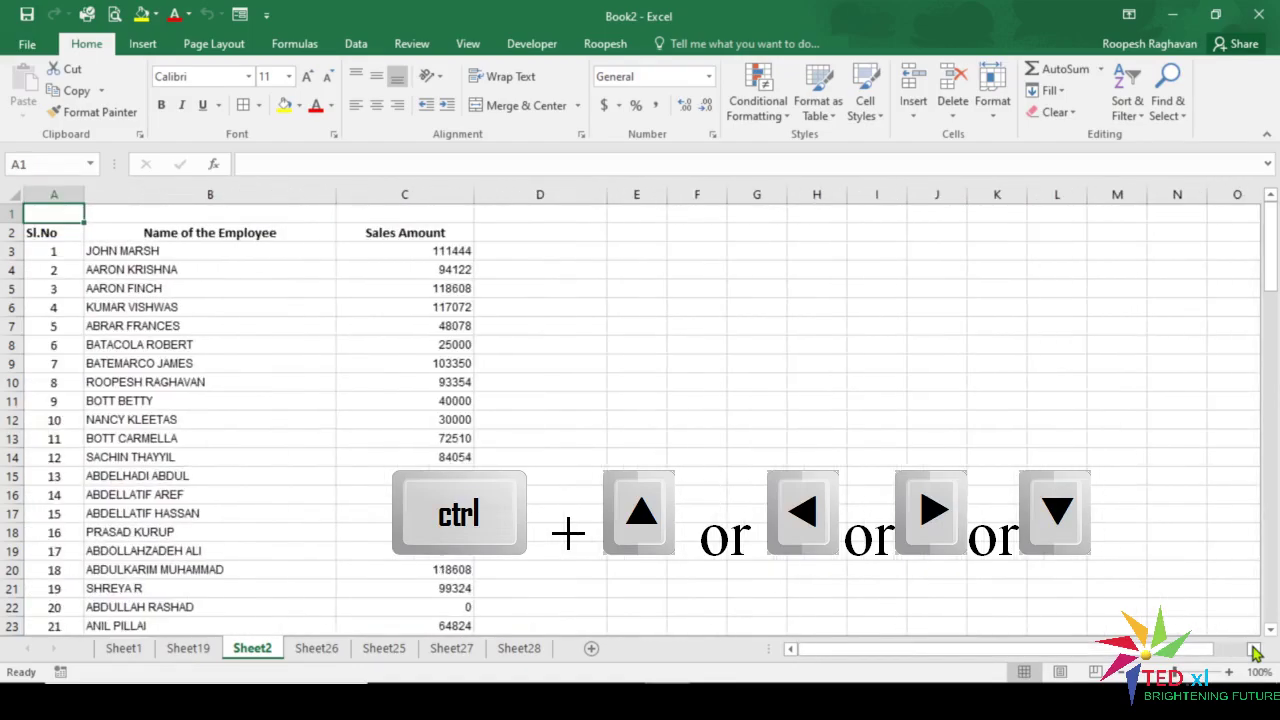
key("Right")
key("Right")
key("Right")
key("Right")
key("ctrl+Down")
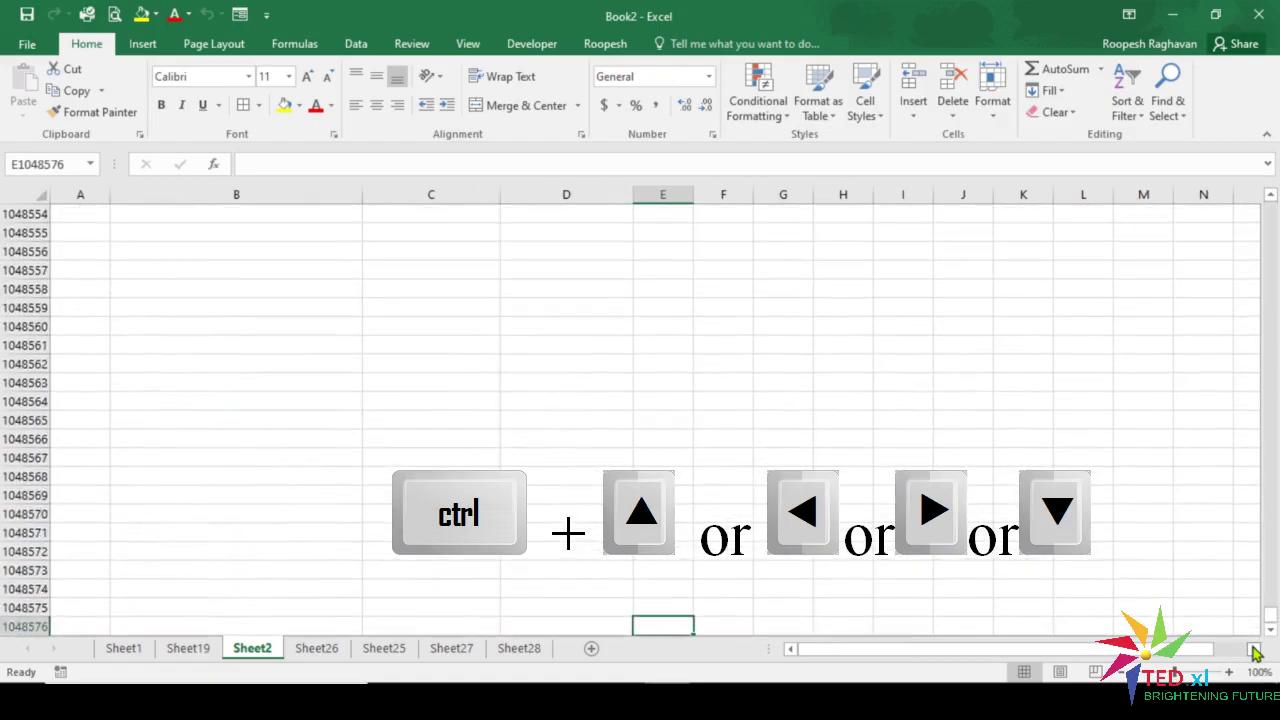
key("ctrl+Up")
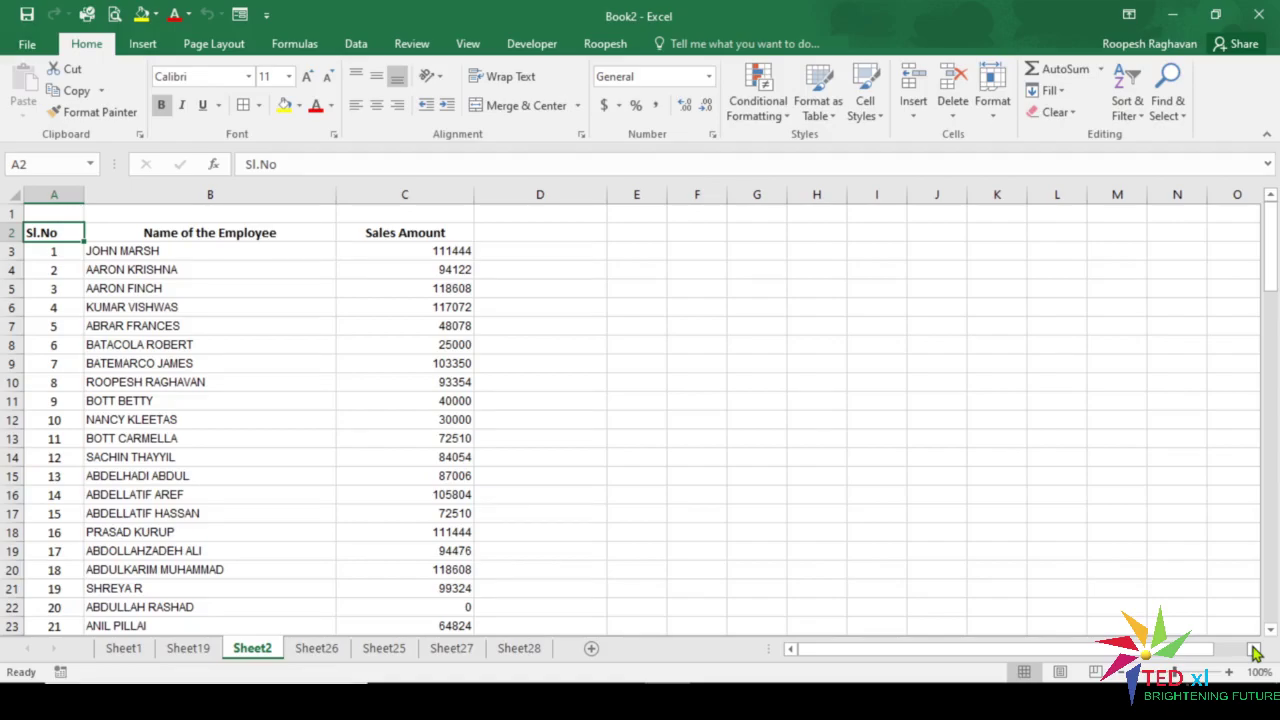
key("shift+Right")
key("shift+Right")
key("shift+Down")
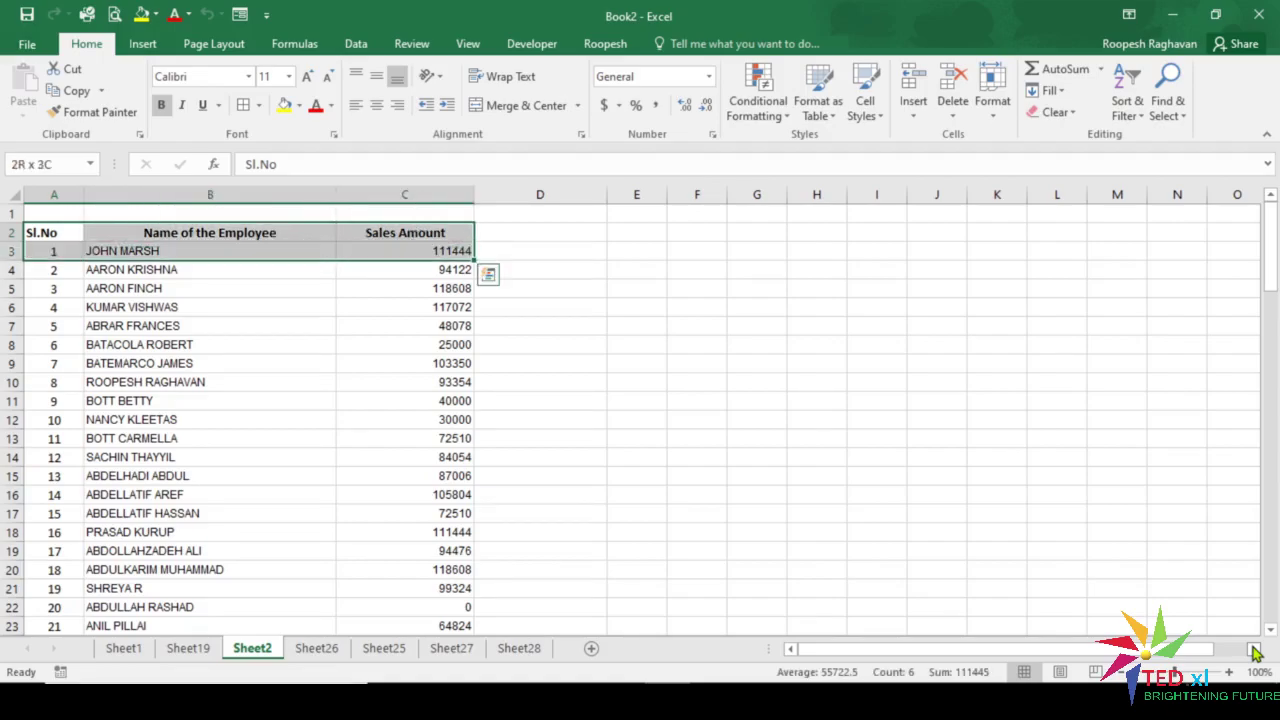
key("shift+Down")
key("shift+Down")
key("shift+Down")
key("shift+Down")
key("shift+Down")
key("shift+Down")
key("shift+Down")
key("shift+Down")
key("shift+Down")
key("shift+Down")
key("shift+Down")
key("shift+Down")
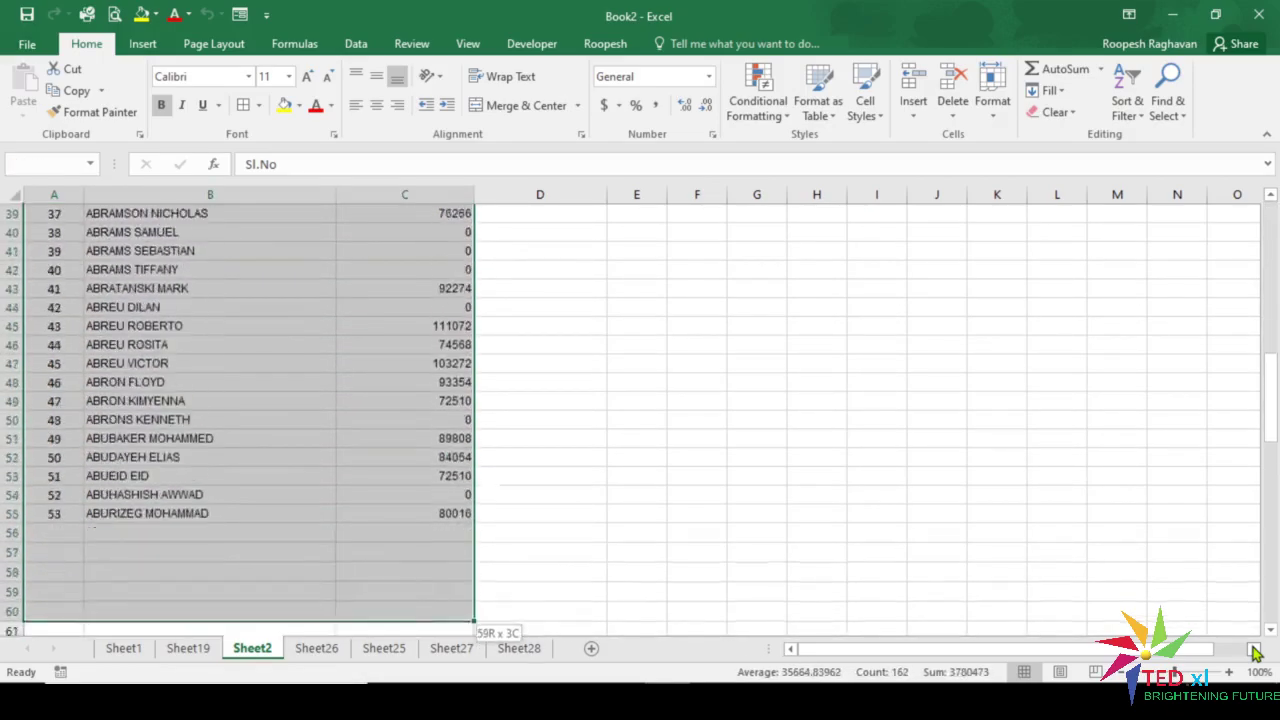
key("shift+Down")
key("shift+Down")
key("shift+Down")
key("shift+Up")
key("shift+Up")
key("shift+Up")
key("shift+Up")
key("shift+Up")
key("shift+Up")
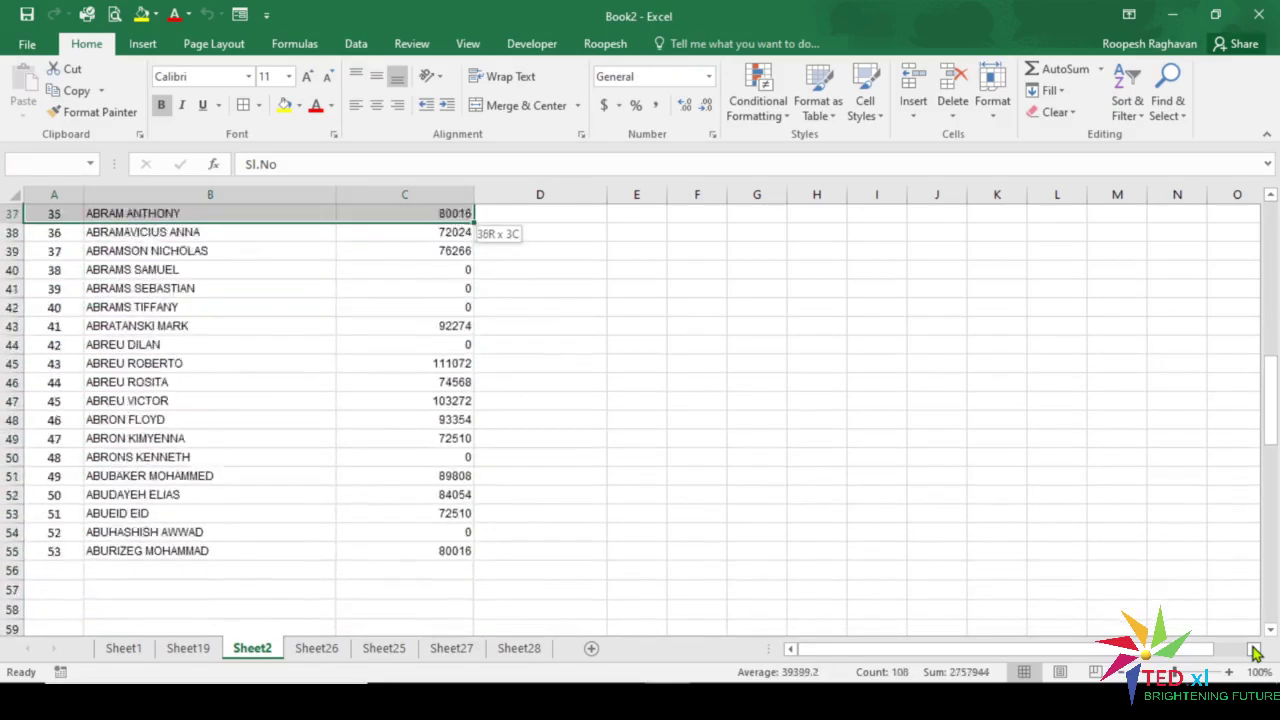
key("shift+Up")
key("shift+Up")
key("shift+Up")
key("shift+Up")
key("shift+Up")
key("shift+Up")
key("shift+Up")
key("Down")
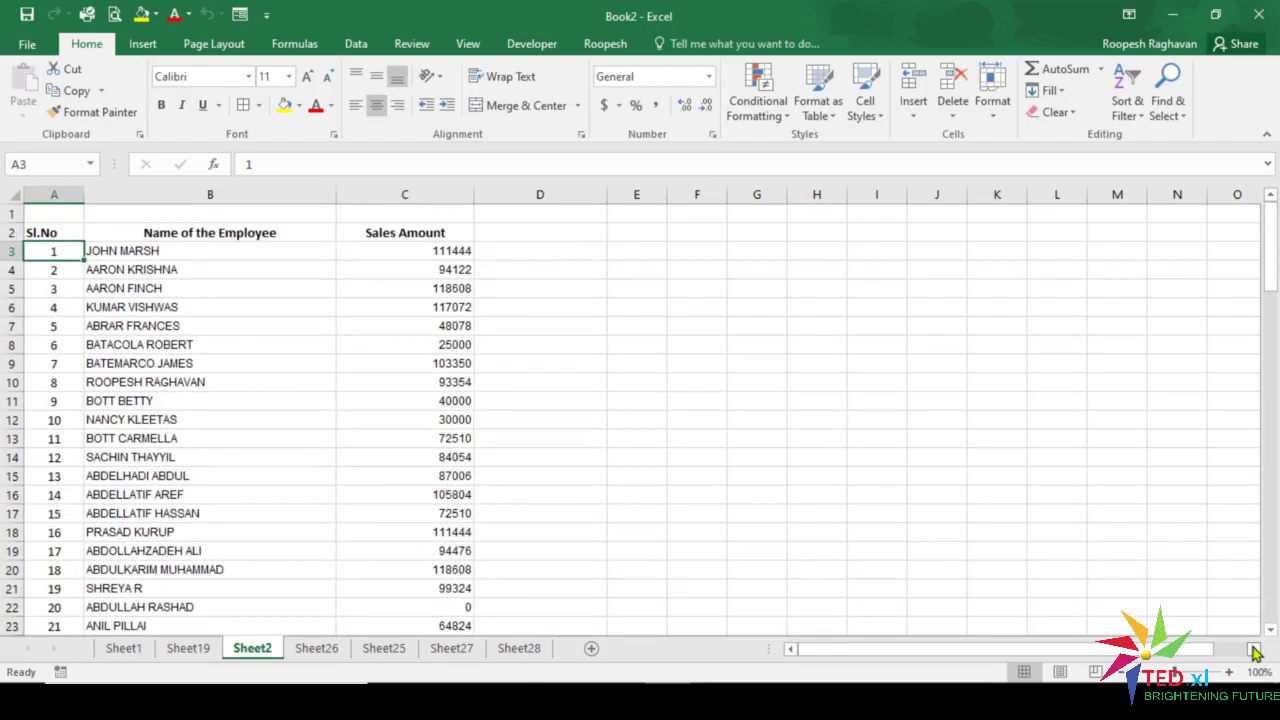
key("Up")
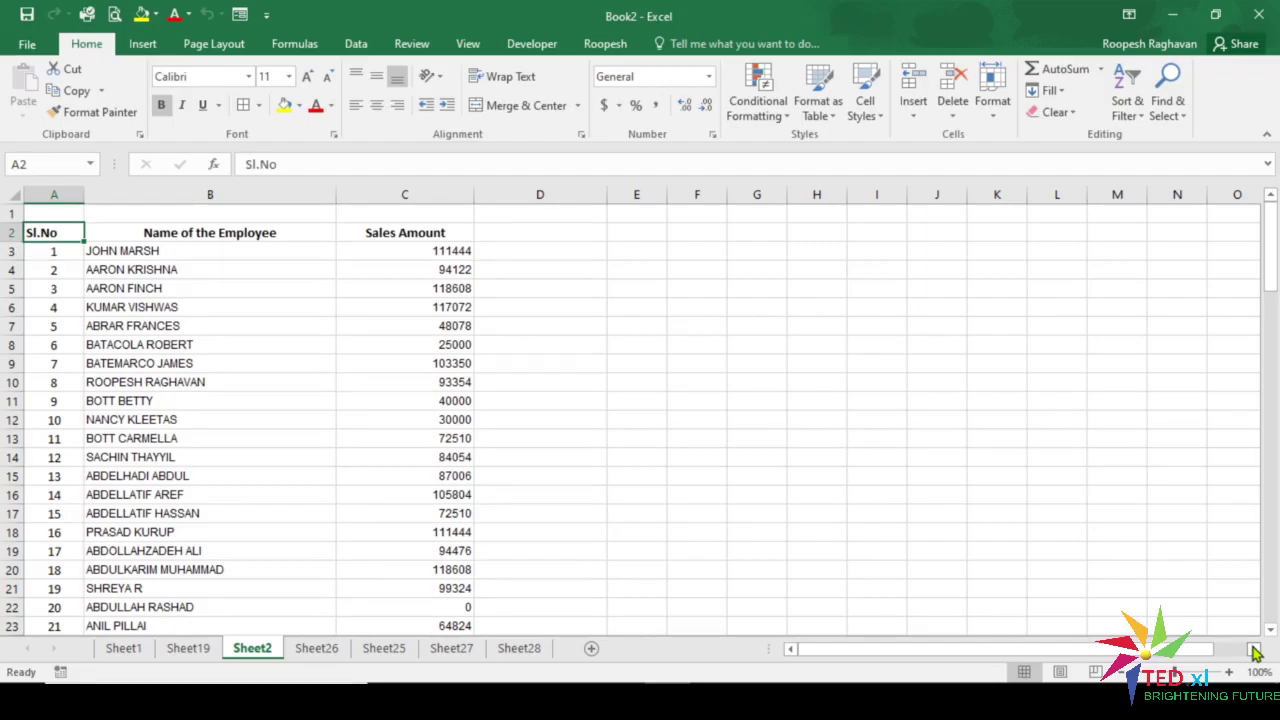
key("ctrl+shift+Down")
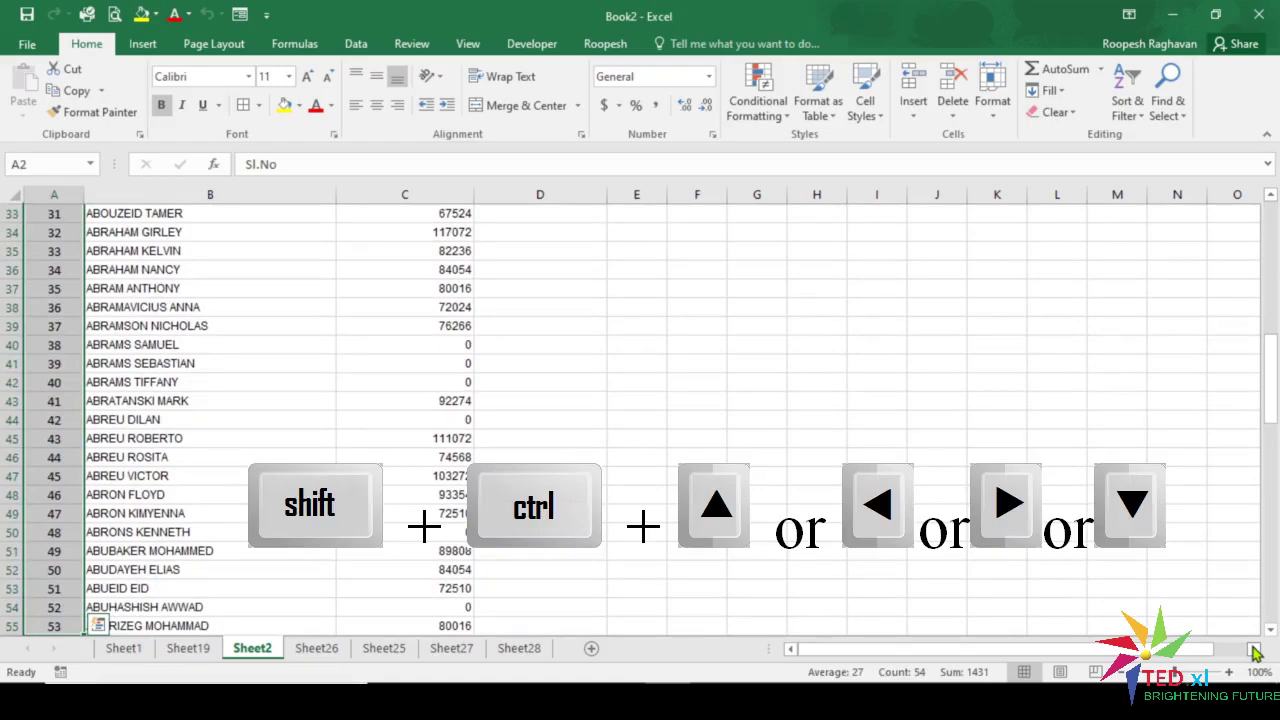
key("ctrl+shift+Right")
key("ctrl+shift+Up")
key("ctrl+shift+Left")
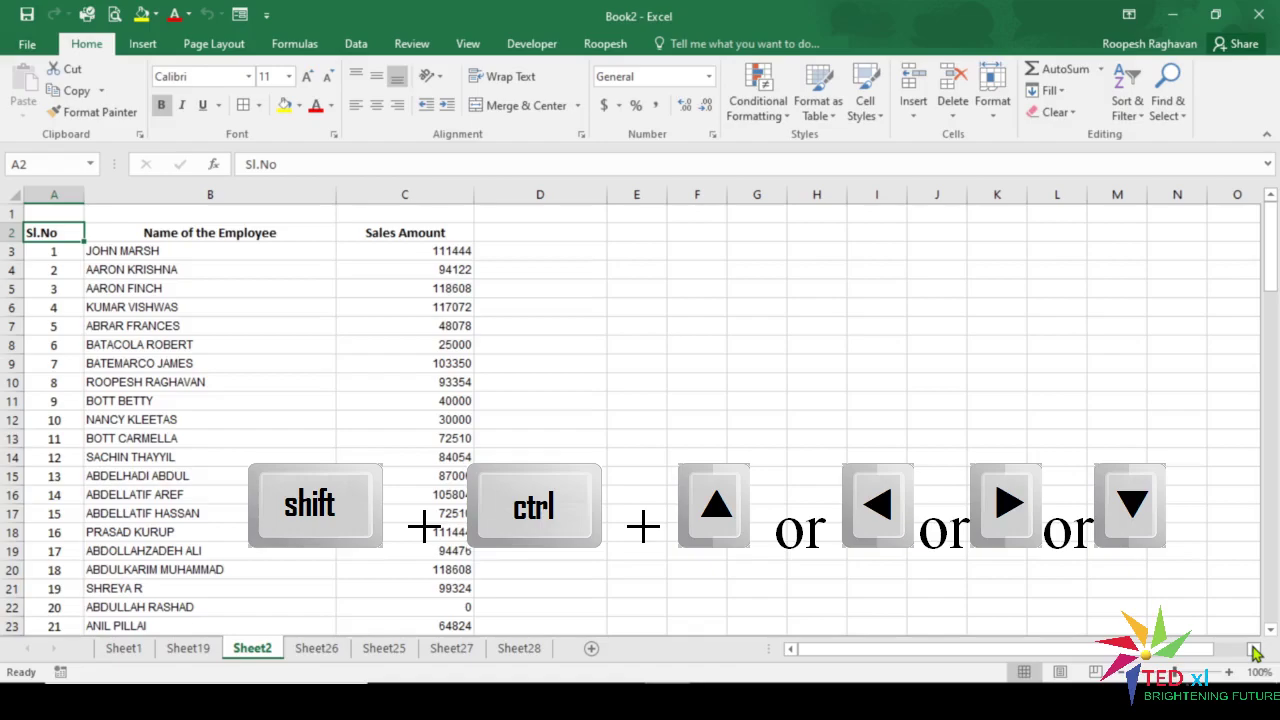
key("ctrl+shift+Right")
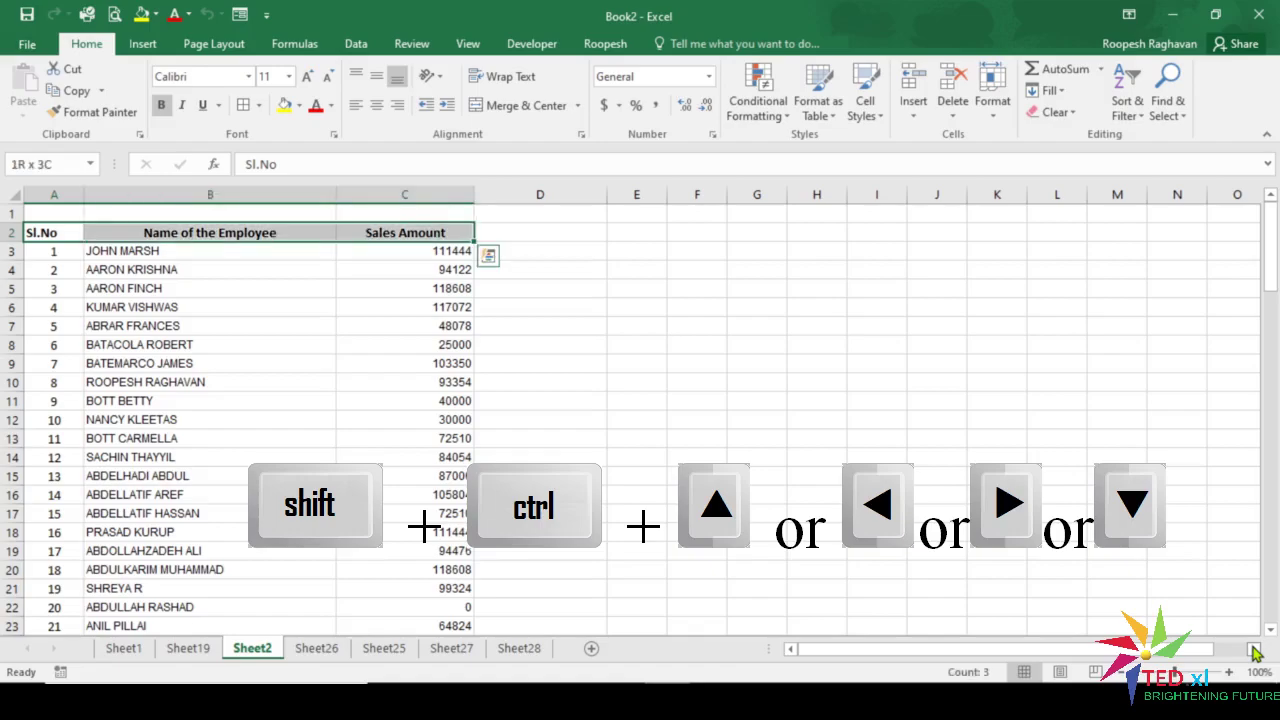
key("ctrl+shift+Down")
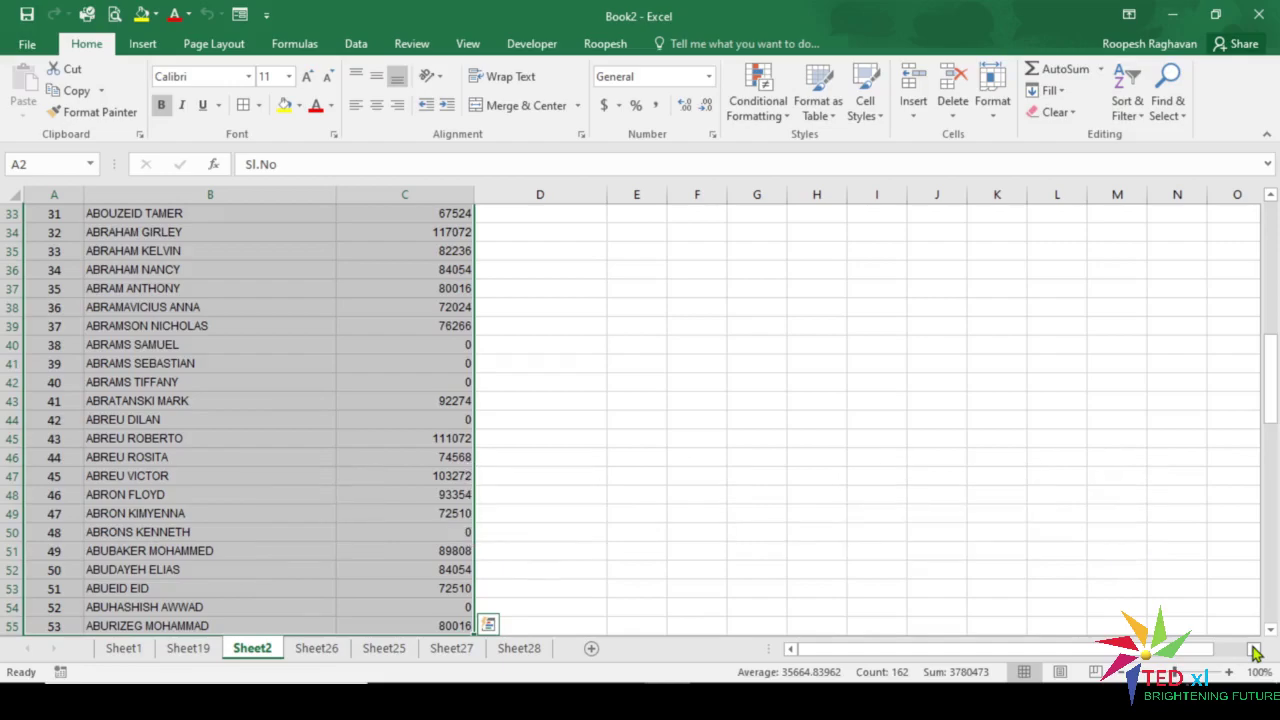
key("ctrl+Home")
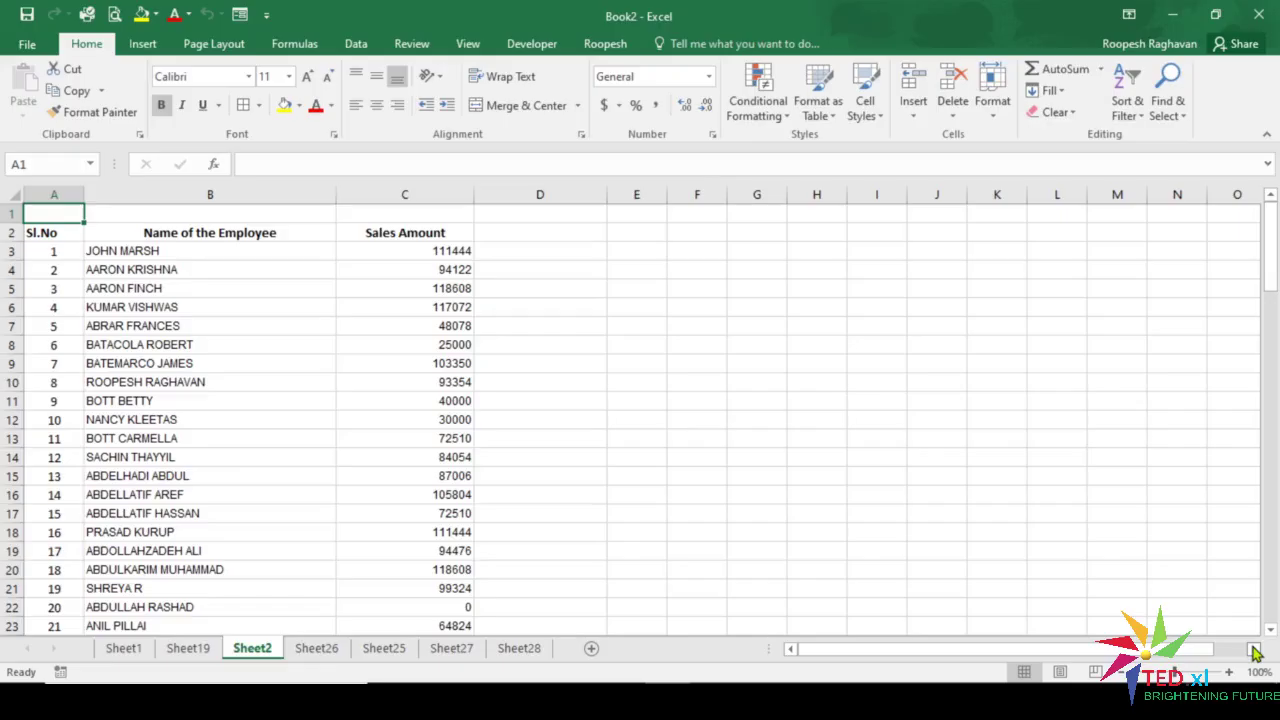
key("Up")
key("Up")
key("Up")
key("Right")
key("Right")
key("Down")
key("Down")
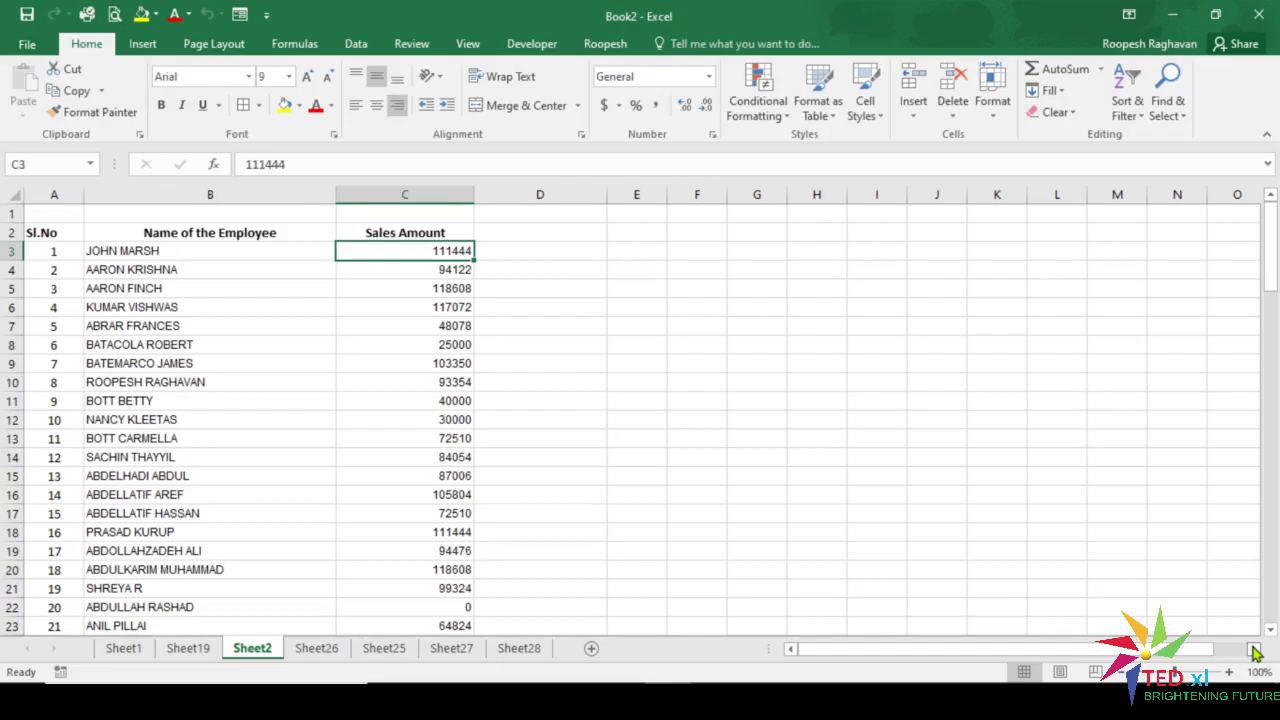
key("Down")
key("Down")
key("Down")
key("Left")
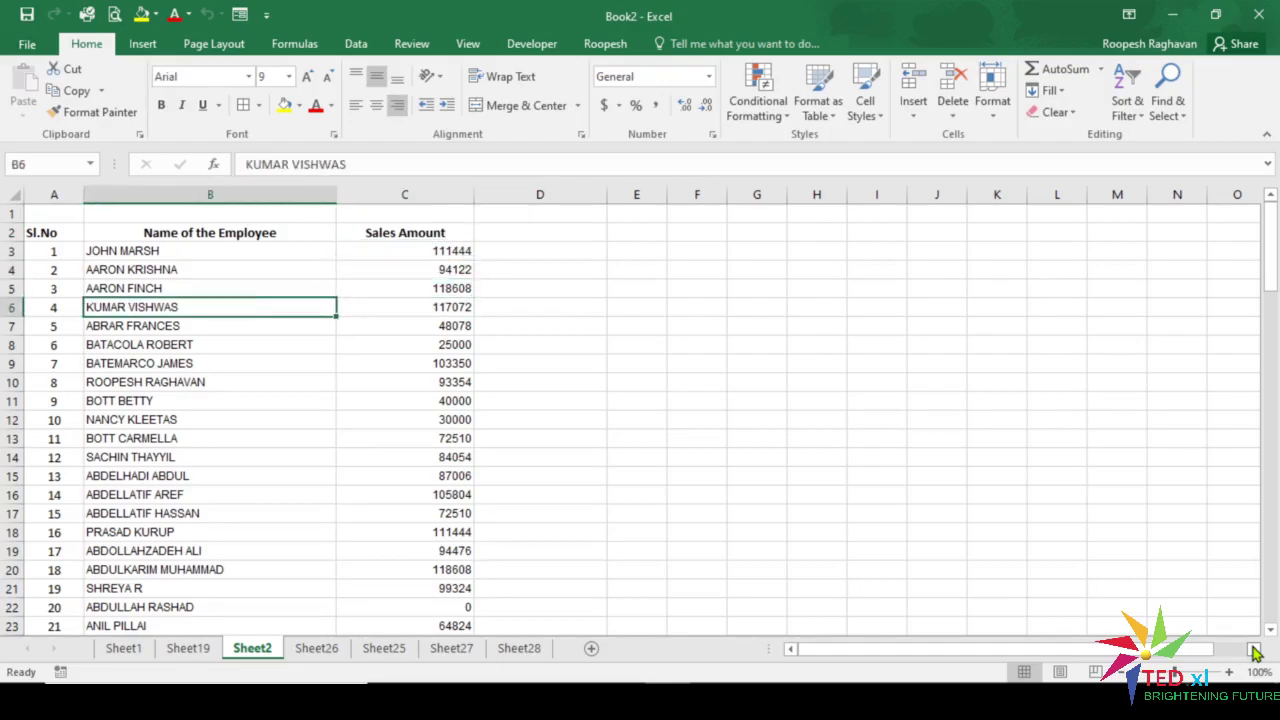
key("Left")
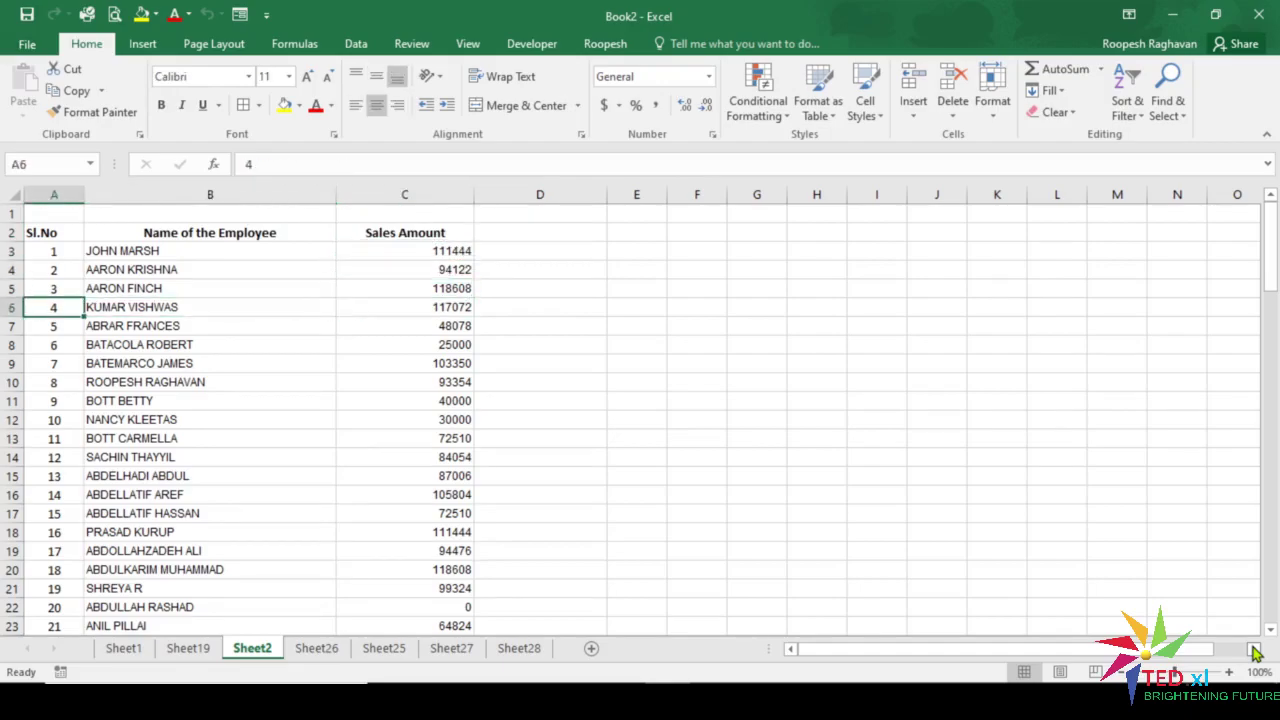
key("shift+space")
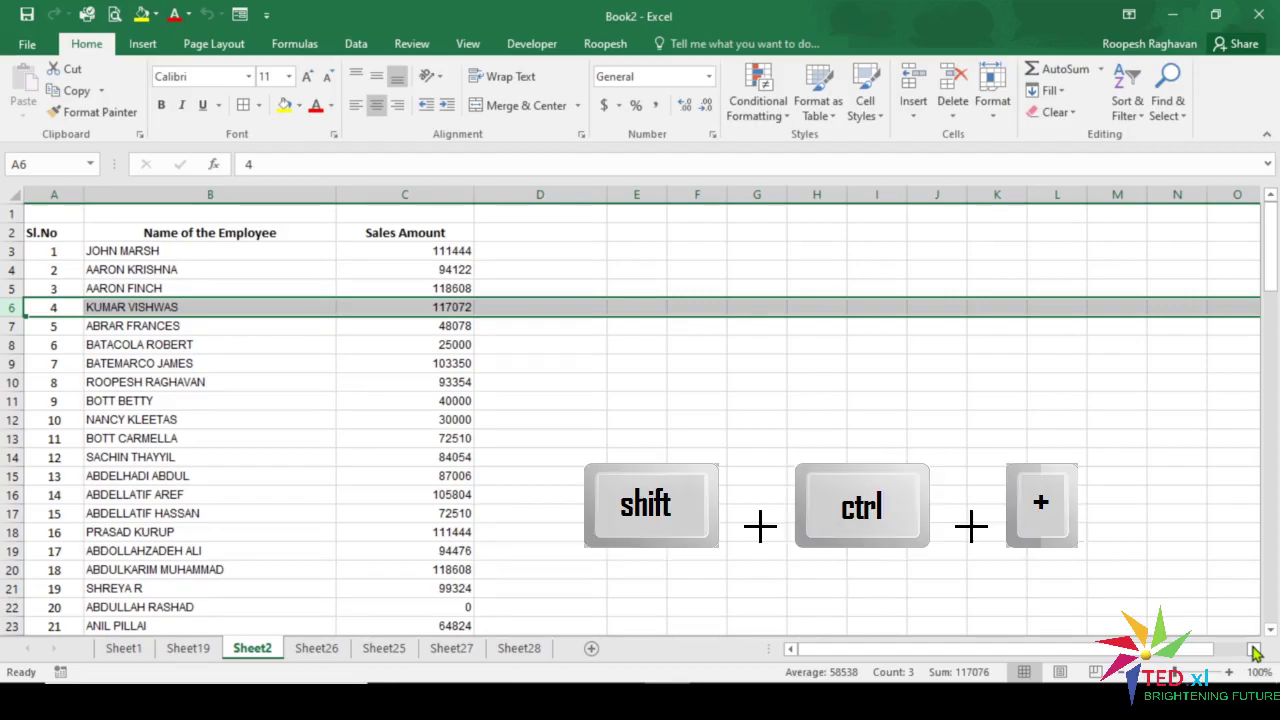
key("ctrl+shift+plus")
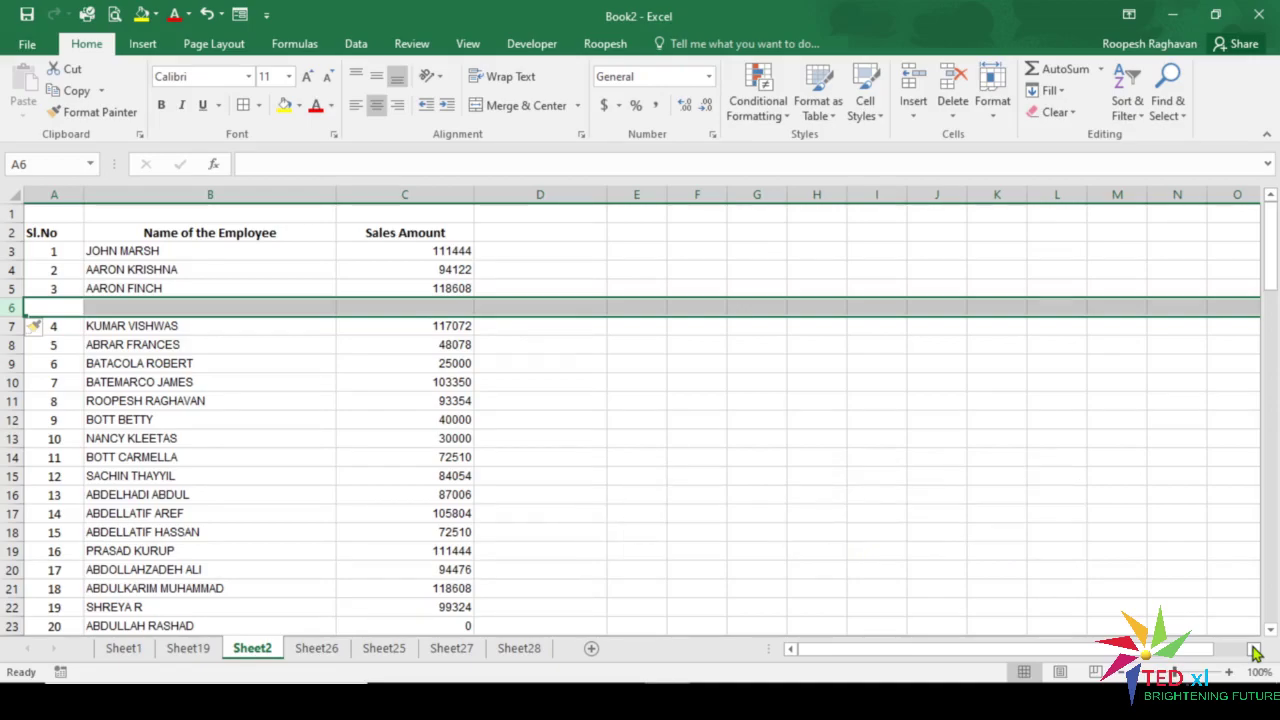
key("ctrl+shift+plus")
key("ctrl+shift+plus")
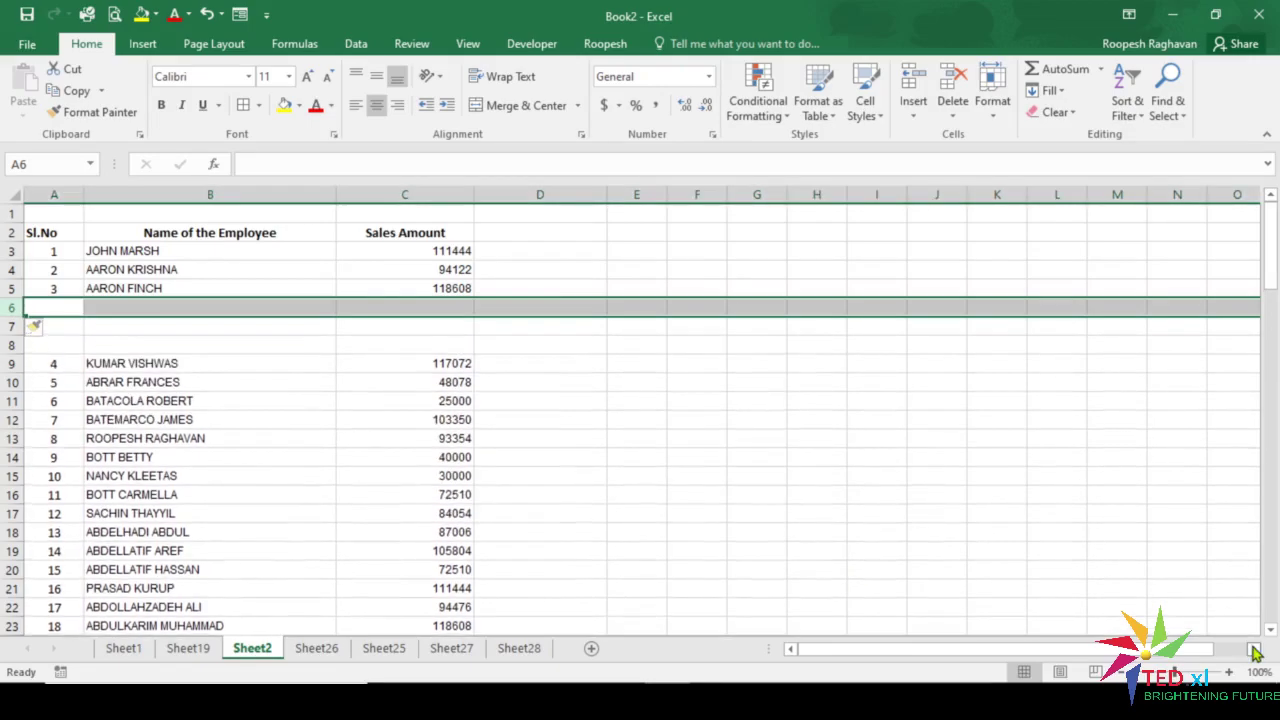
key("ctrl+minus")
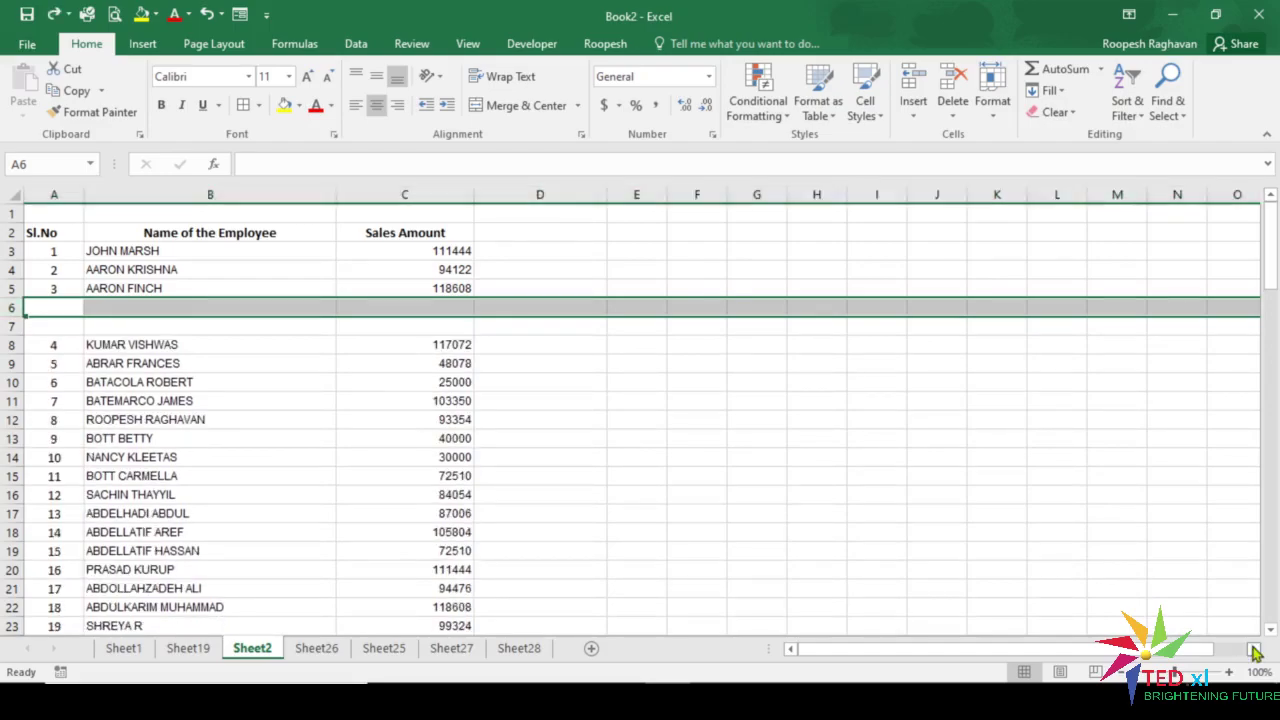
key("ctrl+minus")
key("ctrl+minus")
key("Right")
key("Right")
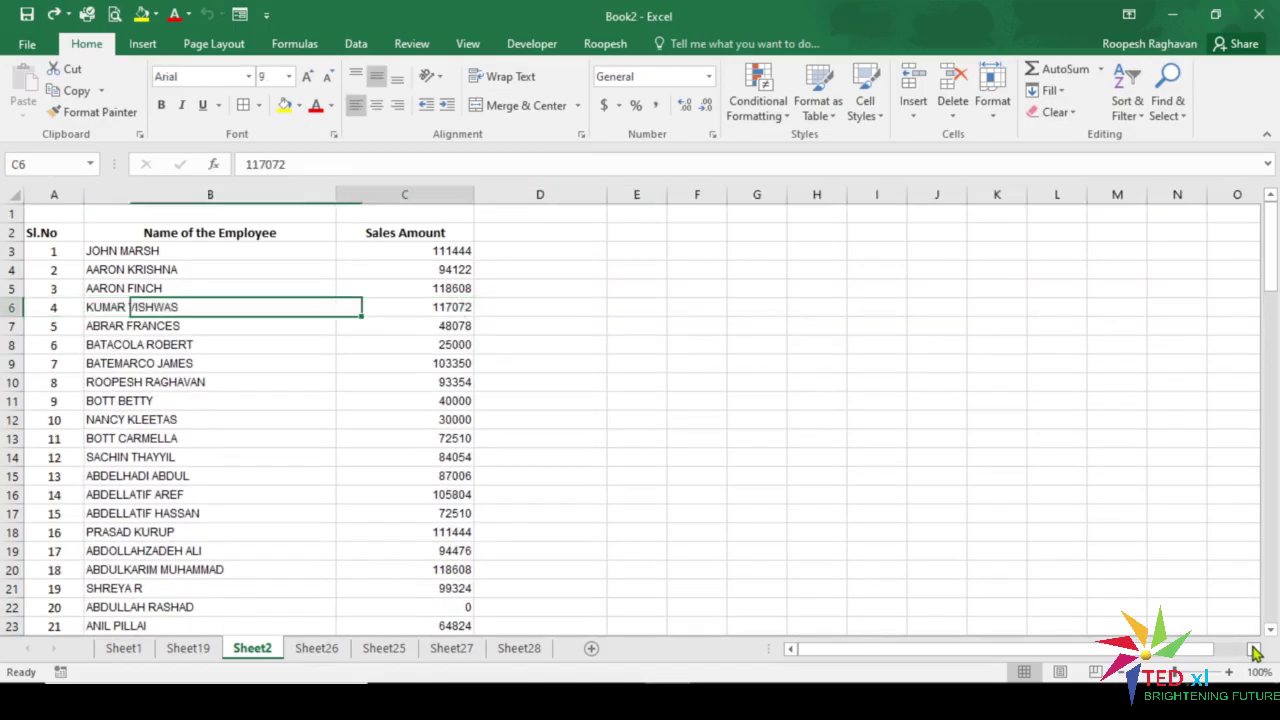
key("ctrl+space")
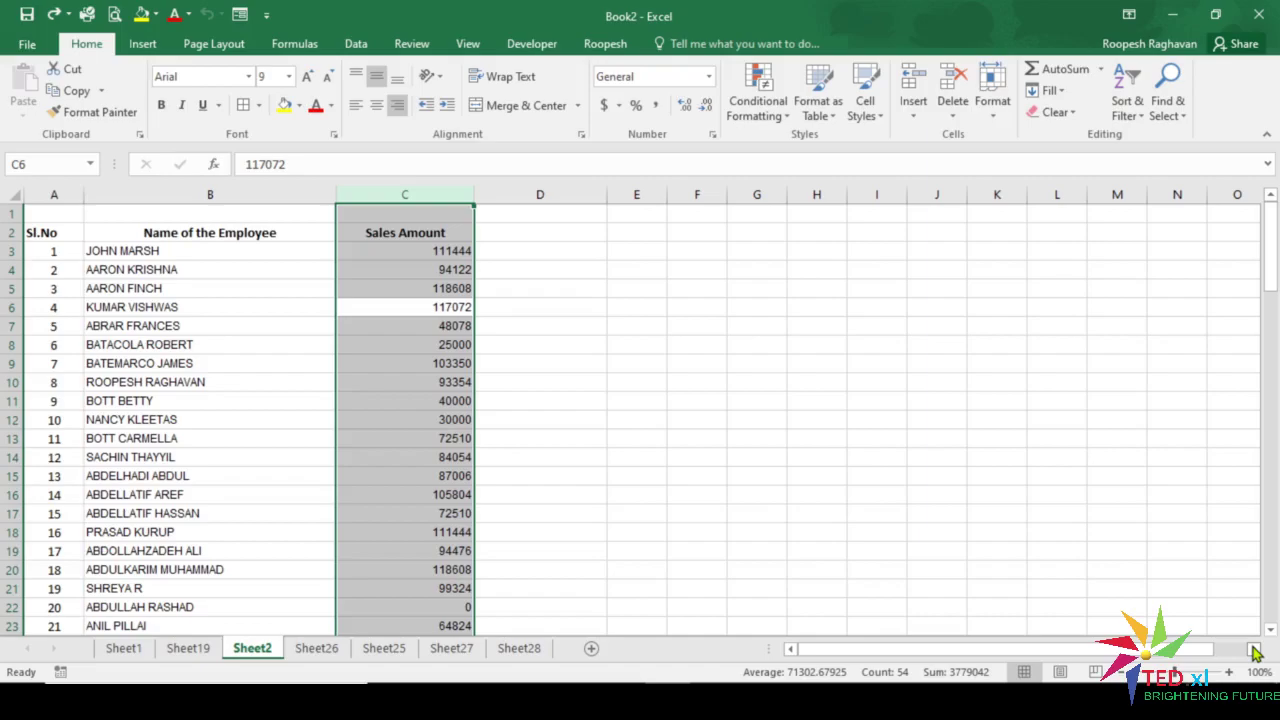
key("ctrl+shift+plus")
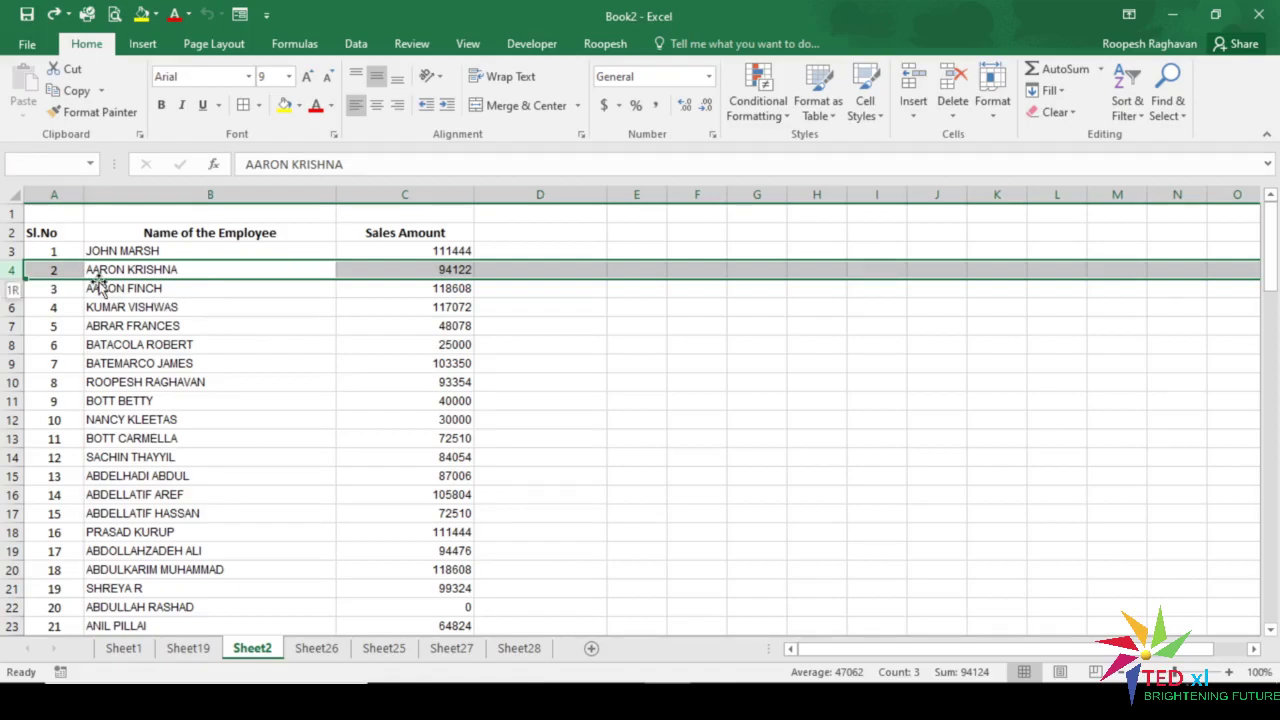
left_click_drag(168, 284, 160, 478)
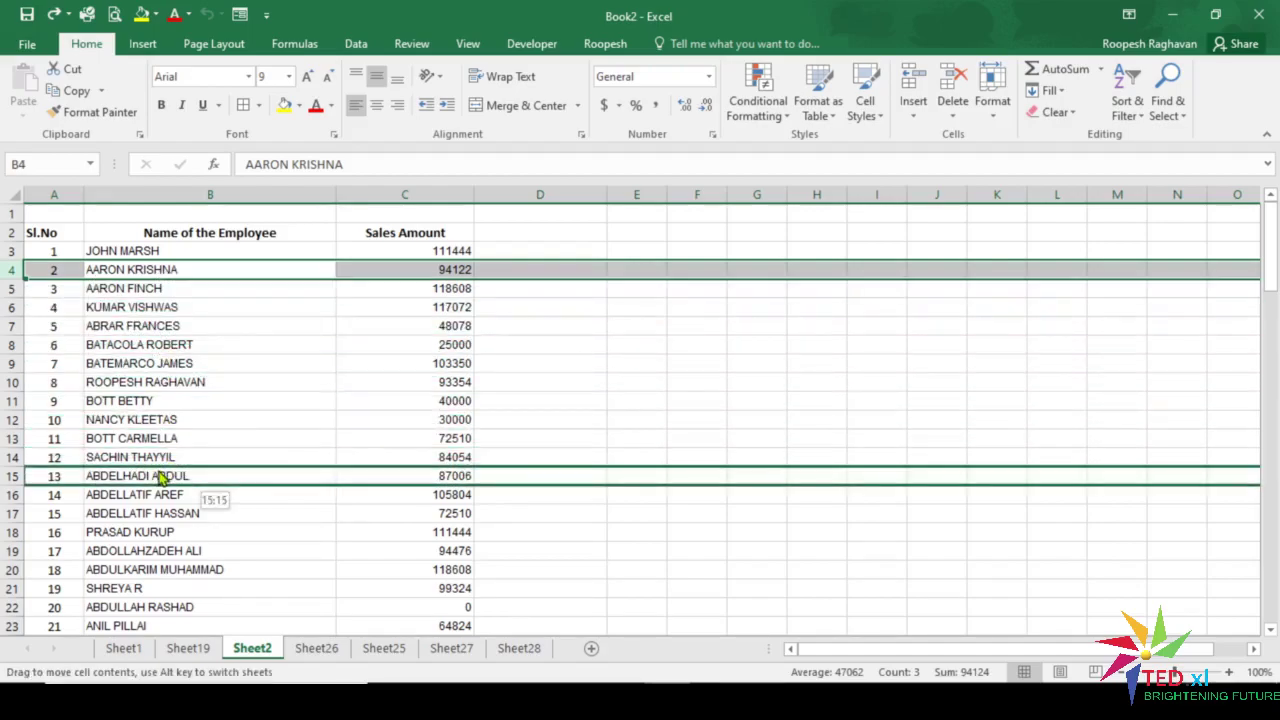
left_click_drag(160, 478, 160, 478)
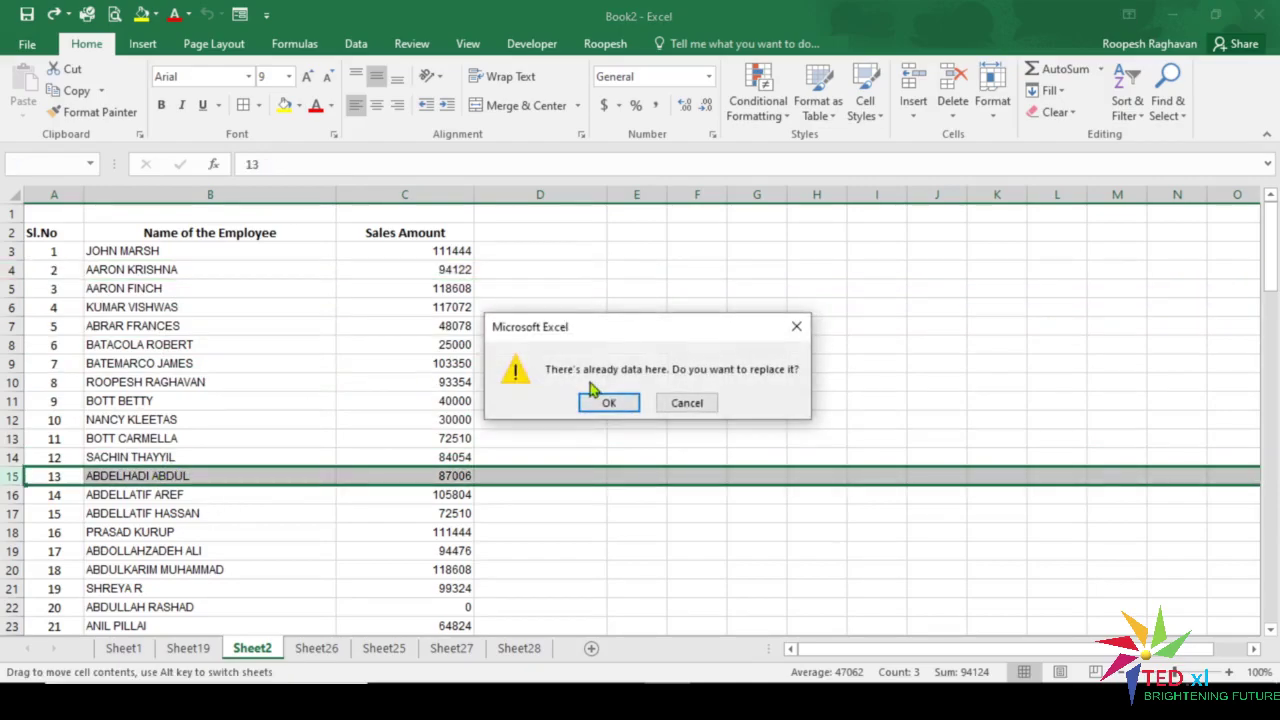
left_click(606, 404)
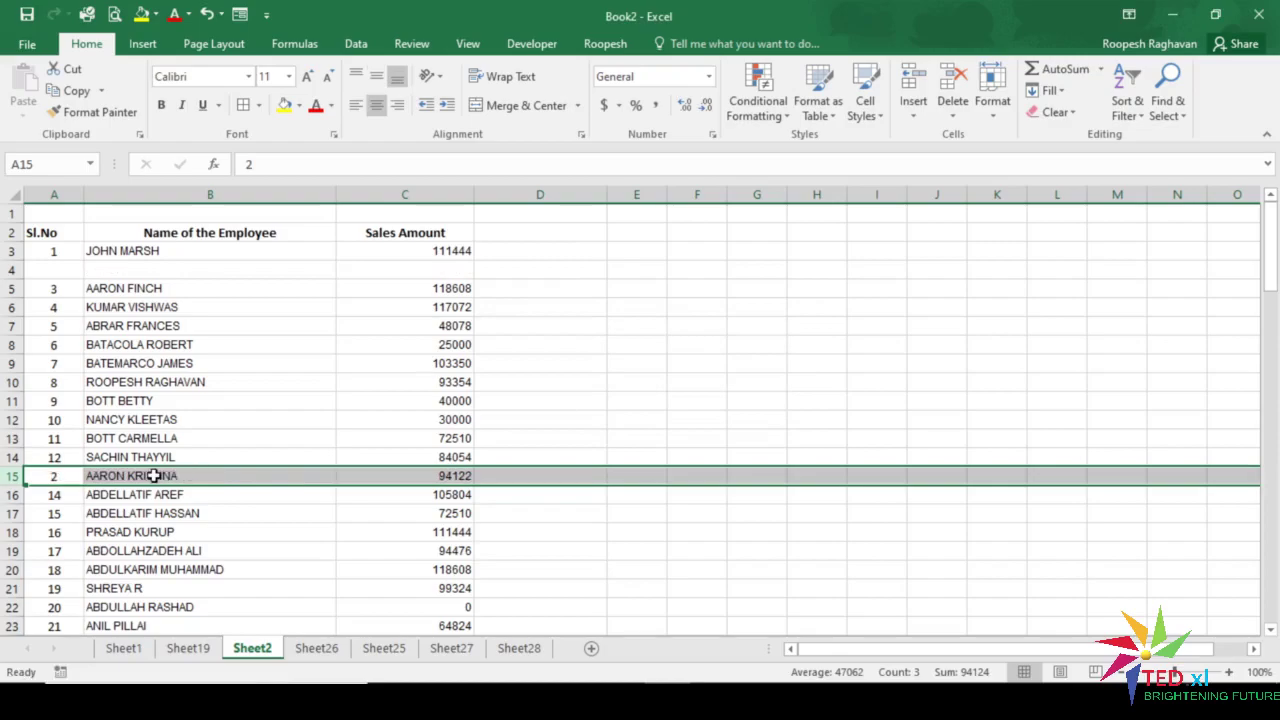
key("ctrl+z")
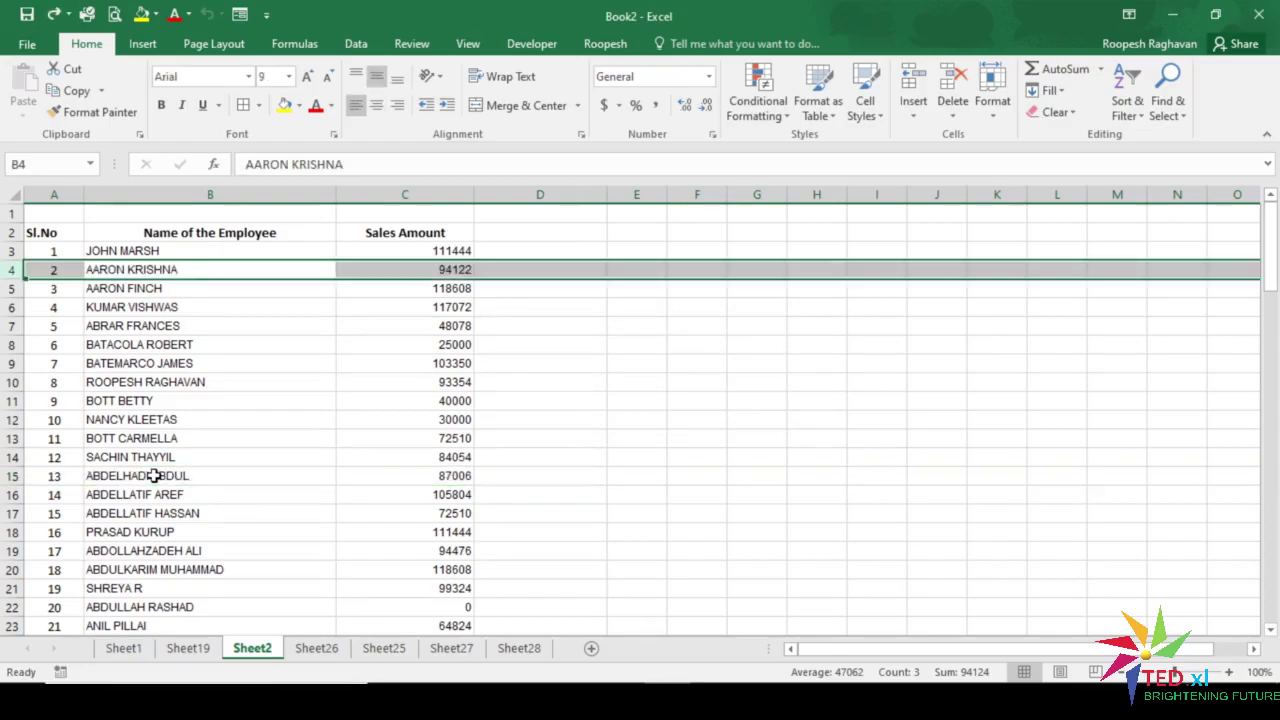
left_click(632, 346)
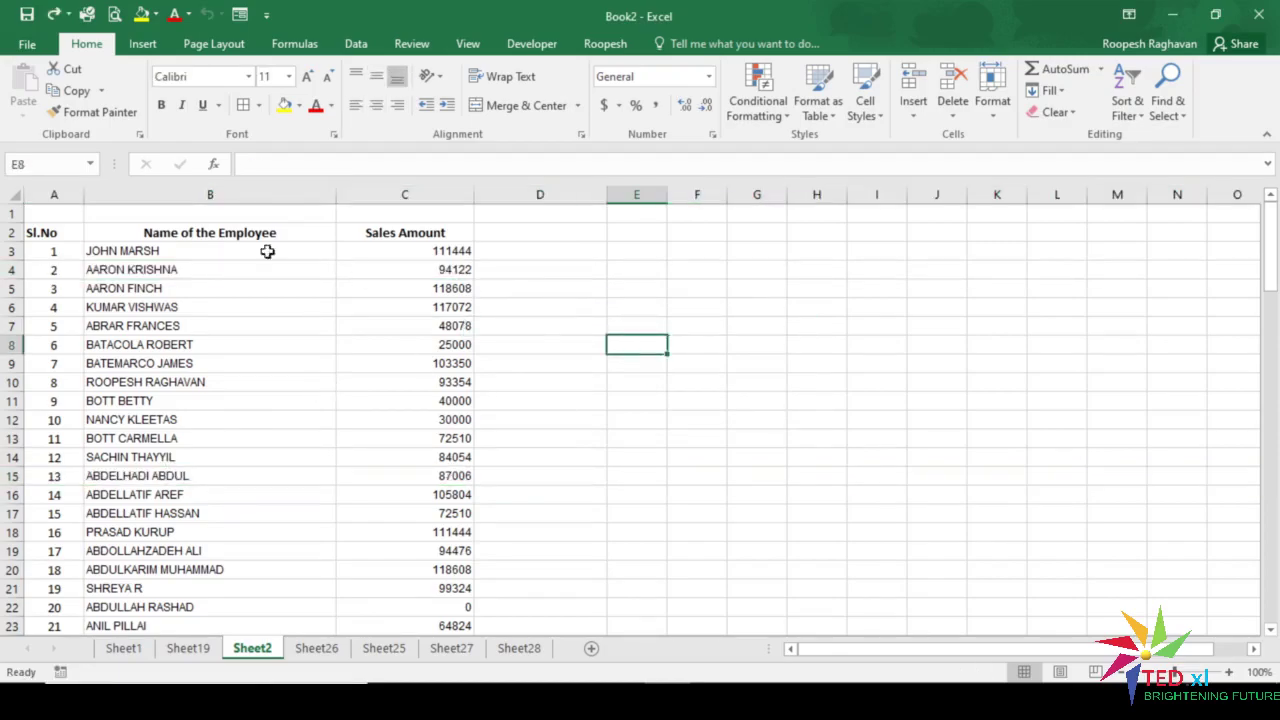
left_click(236, 272)
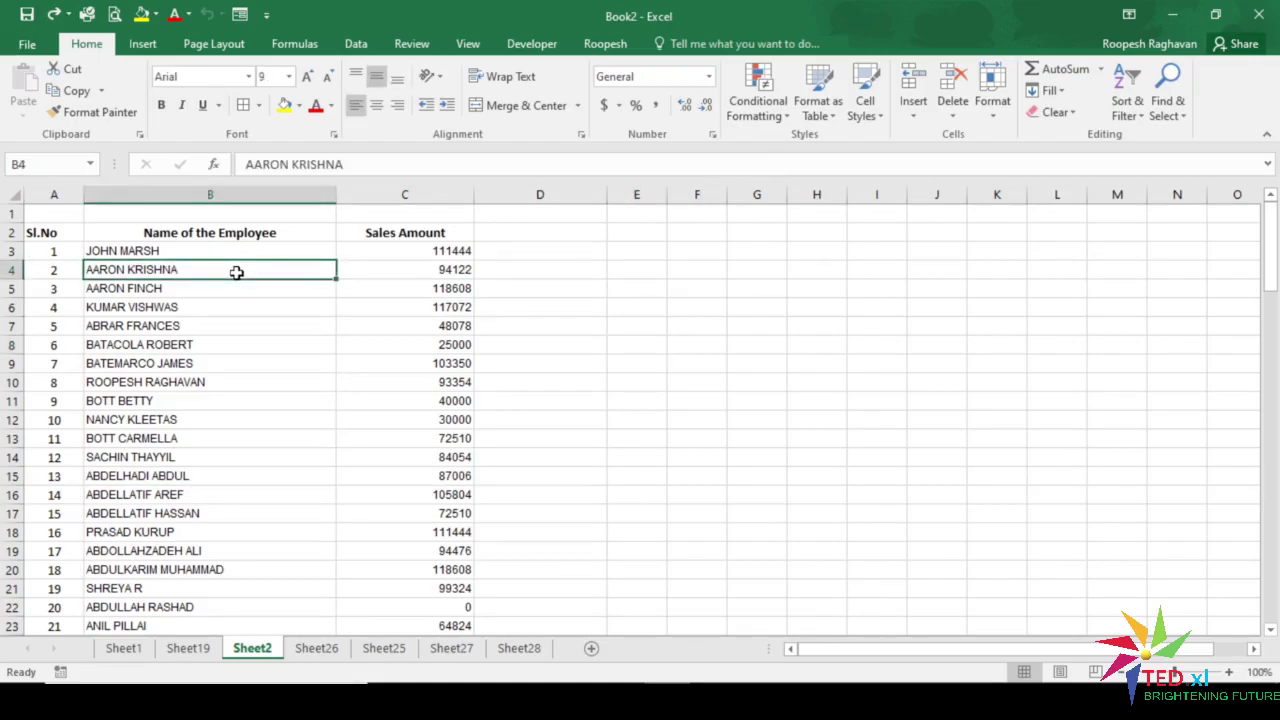
key("shift+space")
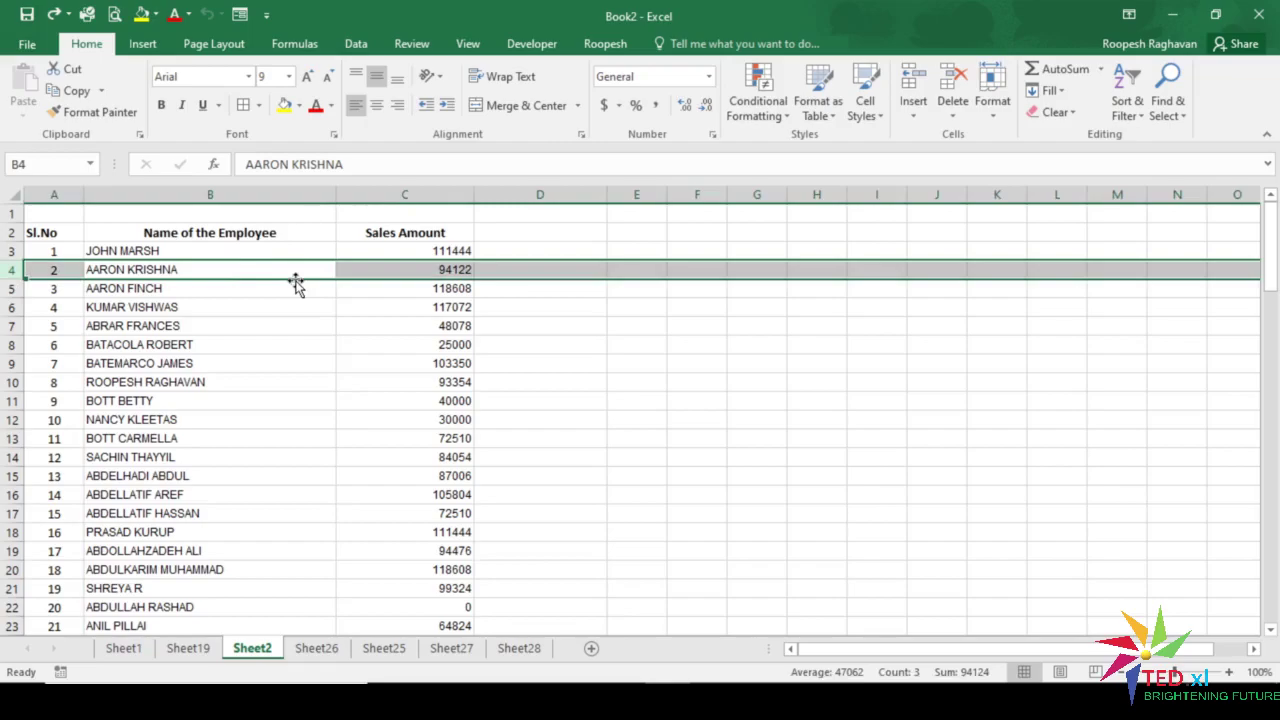
left_click_drag(296, 283, 280, 392)
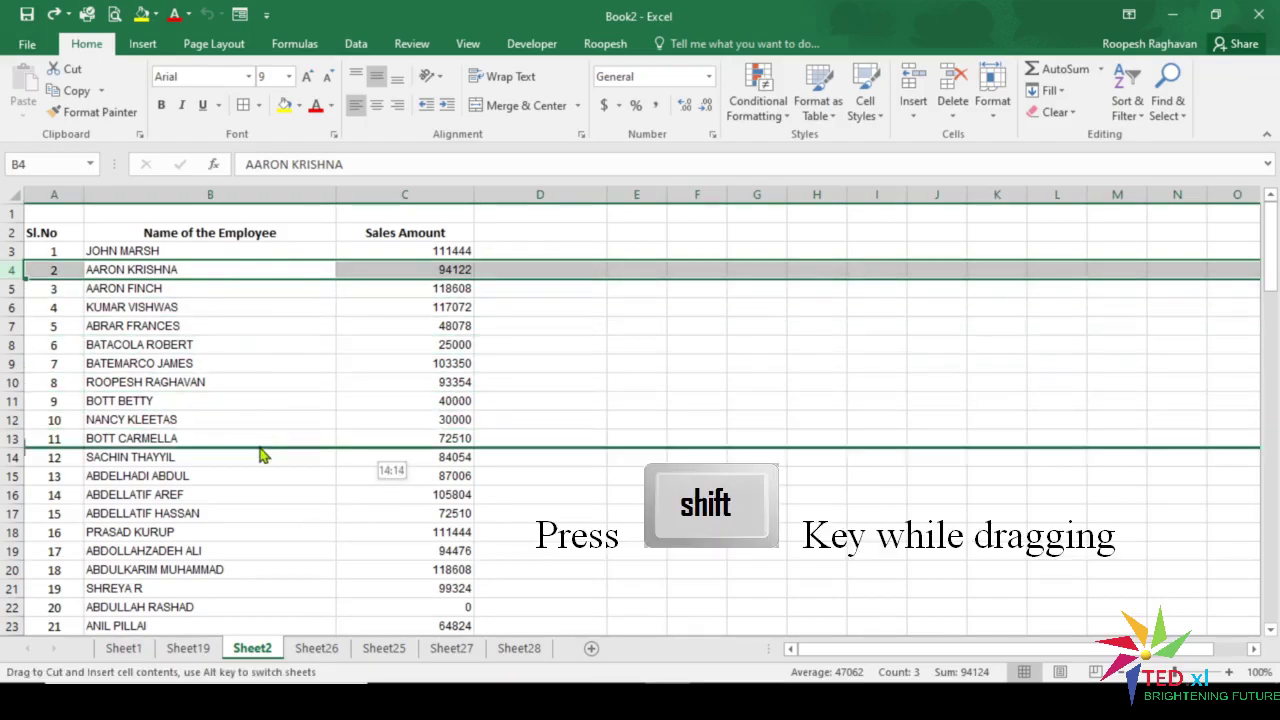
left_click_drag(265, 432, 258, 450)
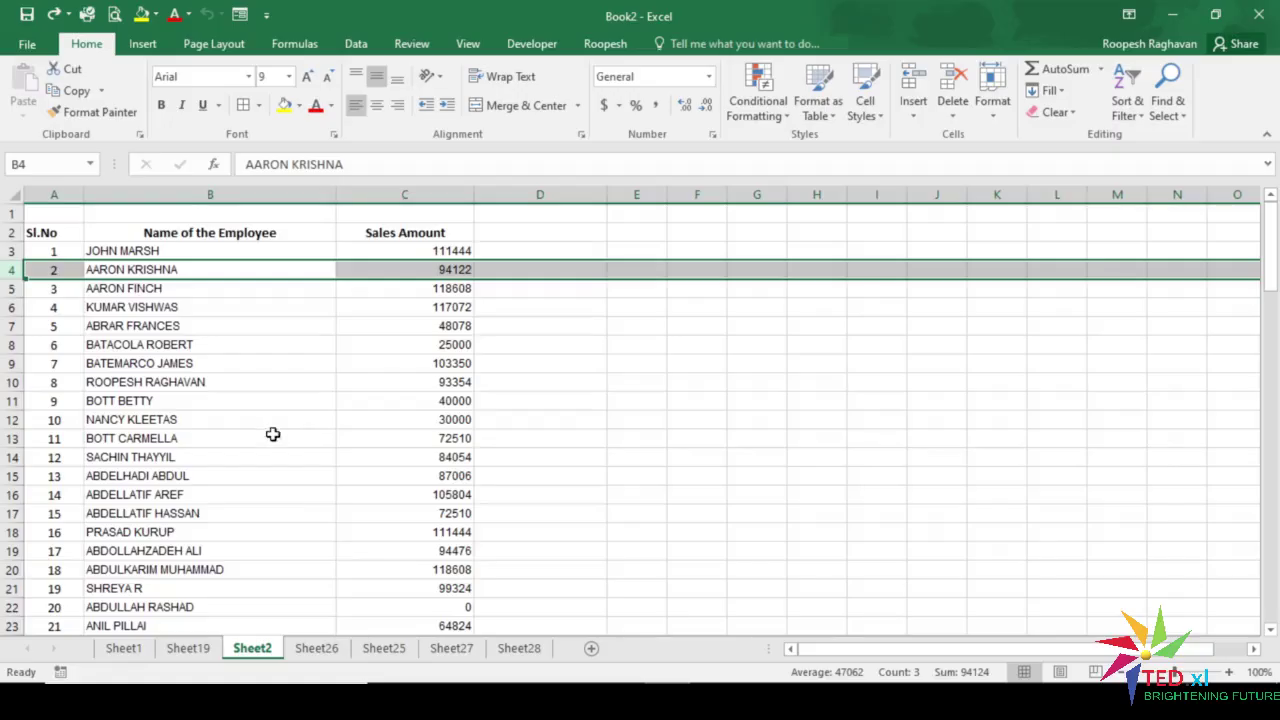
left_click(418, 398)
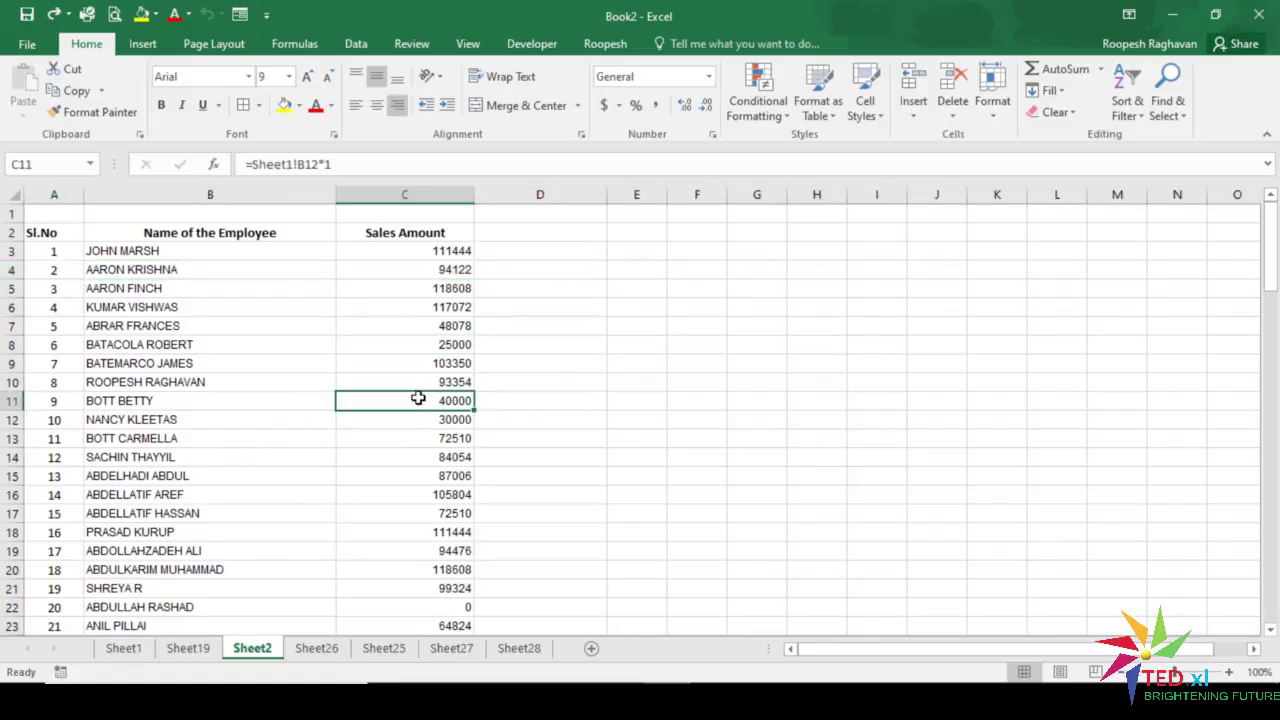
key("ctrl+space")
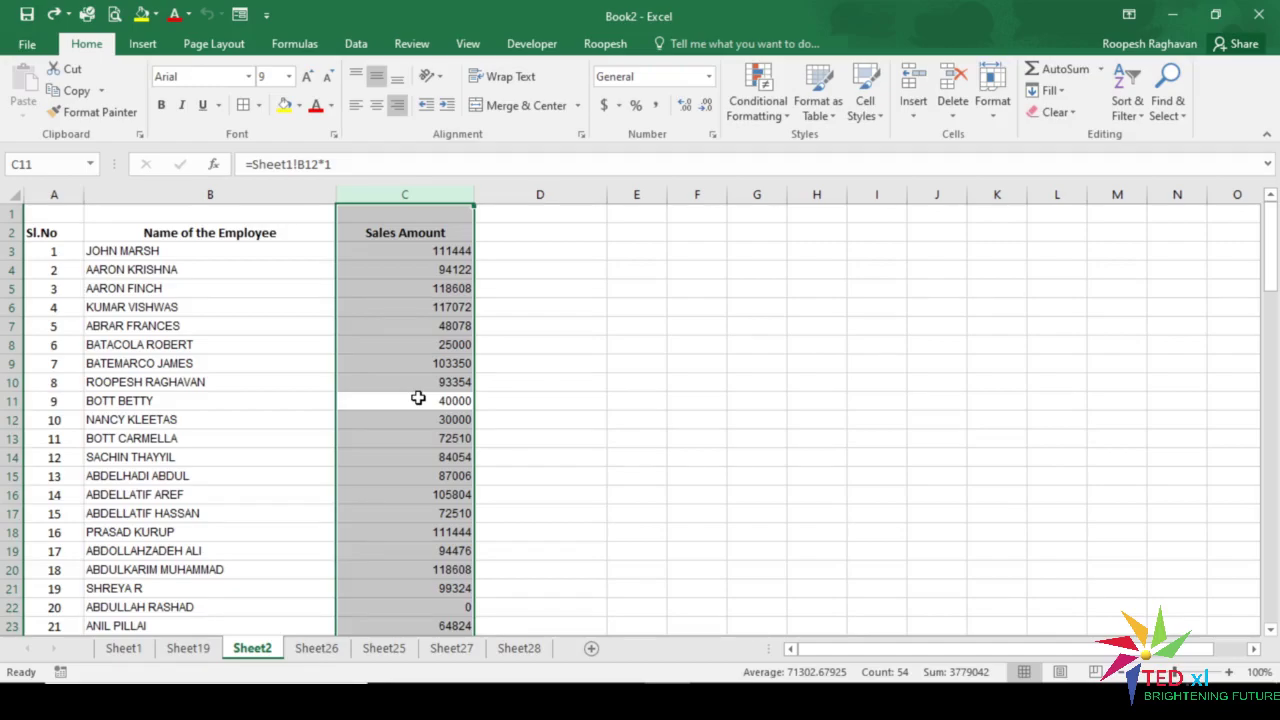
key("ctrl+0")
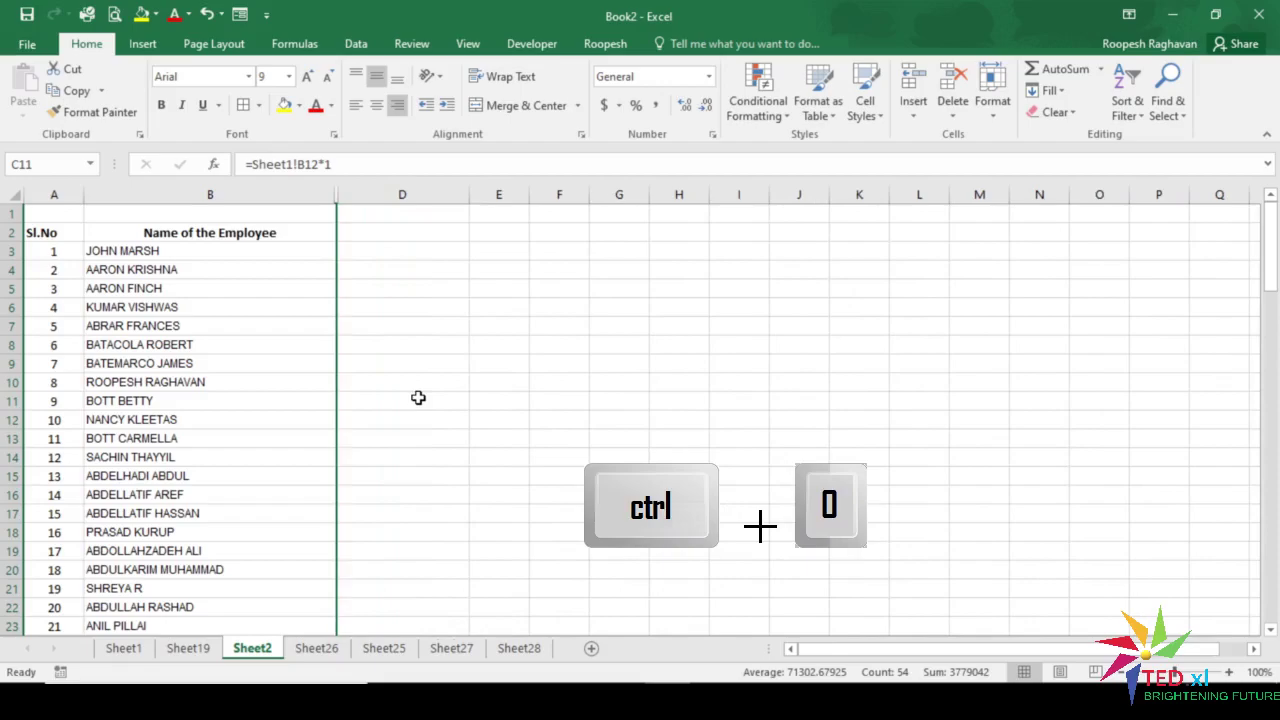
key("ctrl+z")
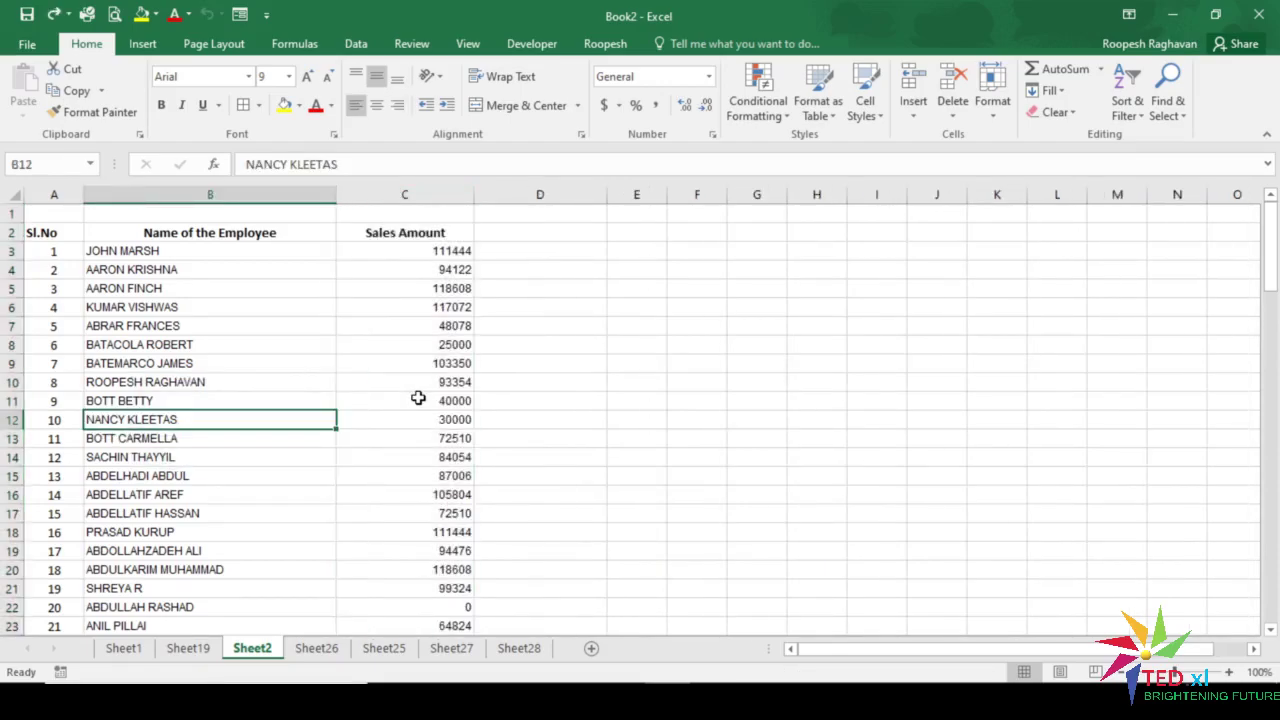
key("shift+space")
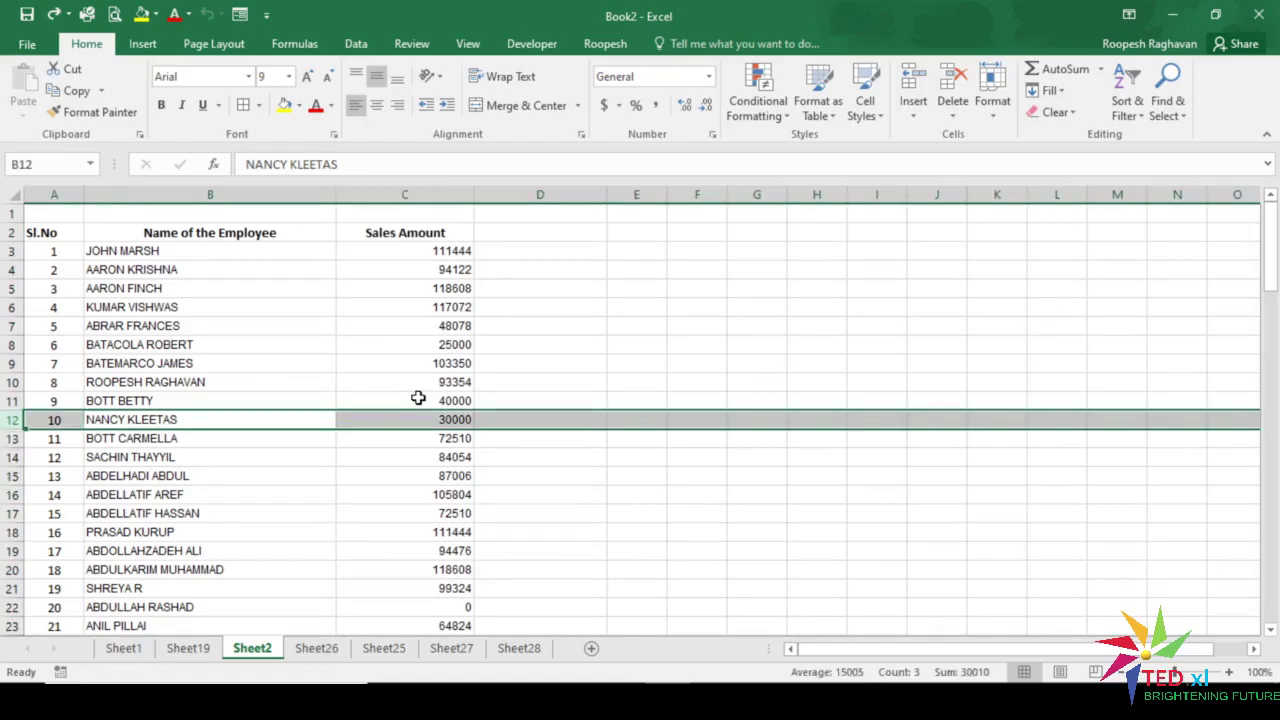
key("ctrl+9")
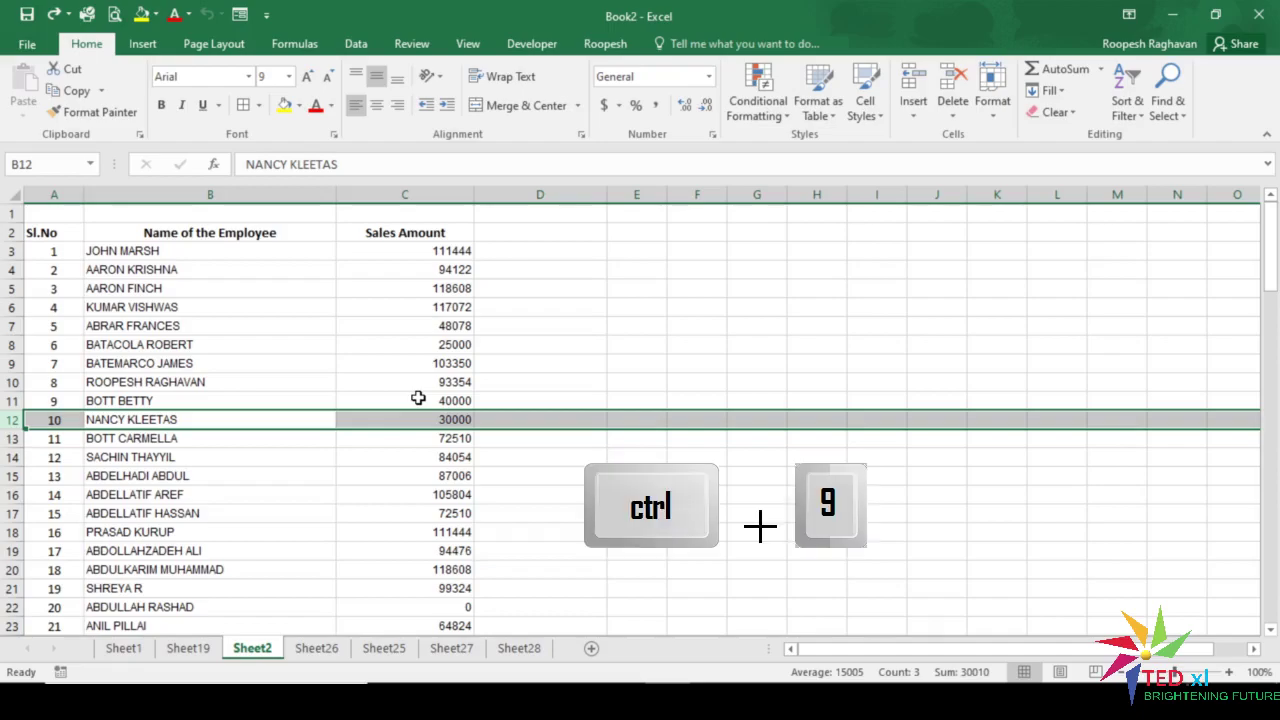
key("ctrl+9")
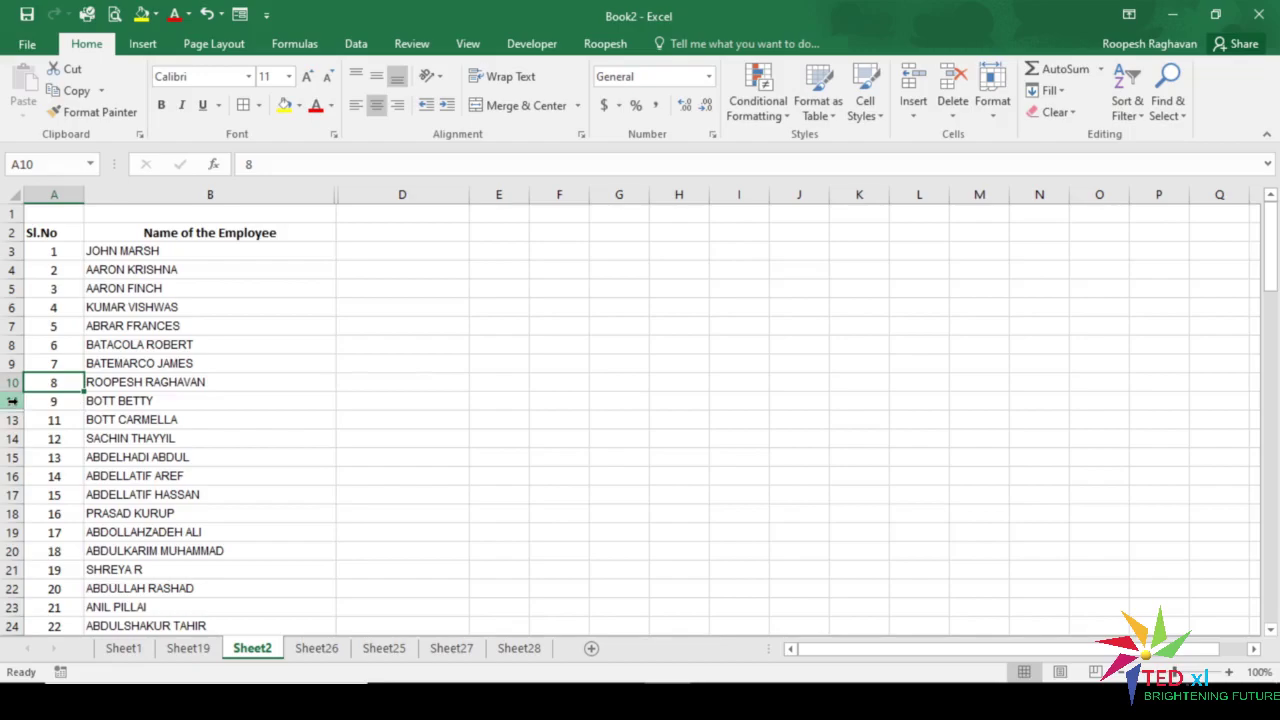
left_click_drag(12, 400, 12, 420)
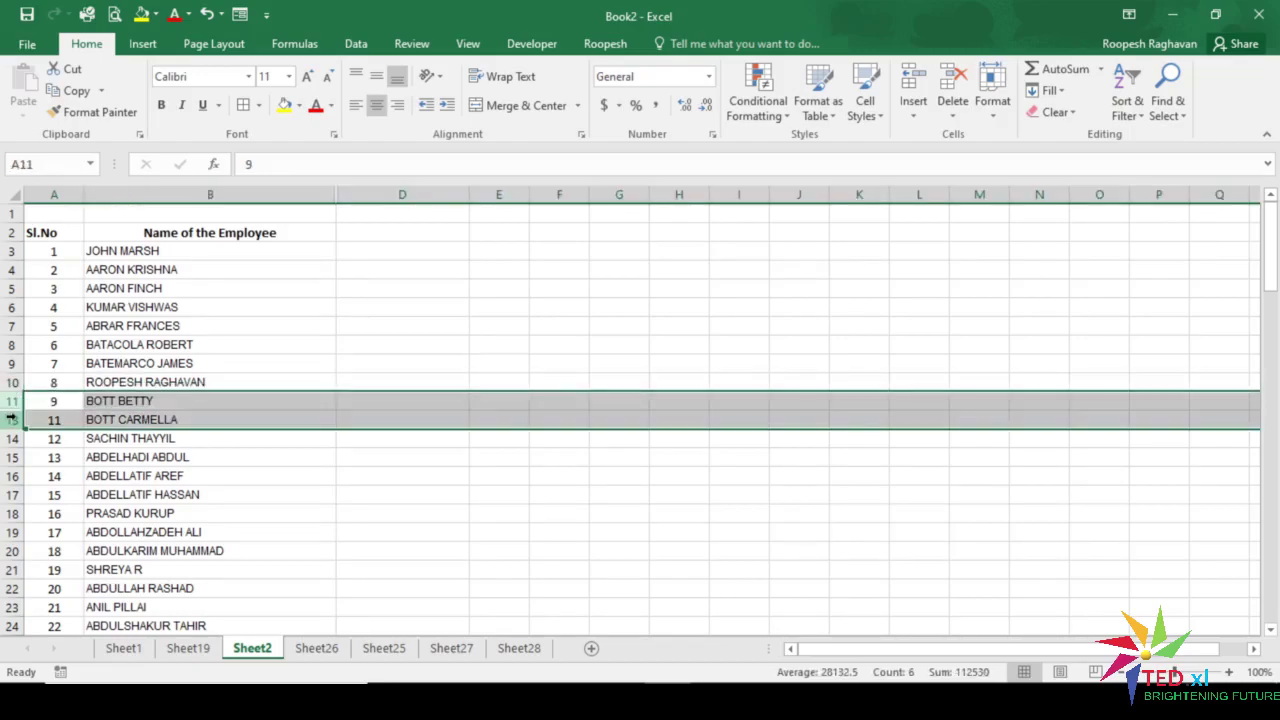
left_click(16, 200)
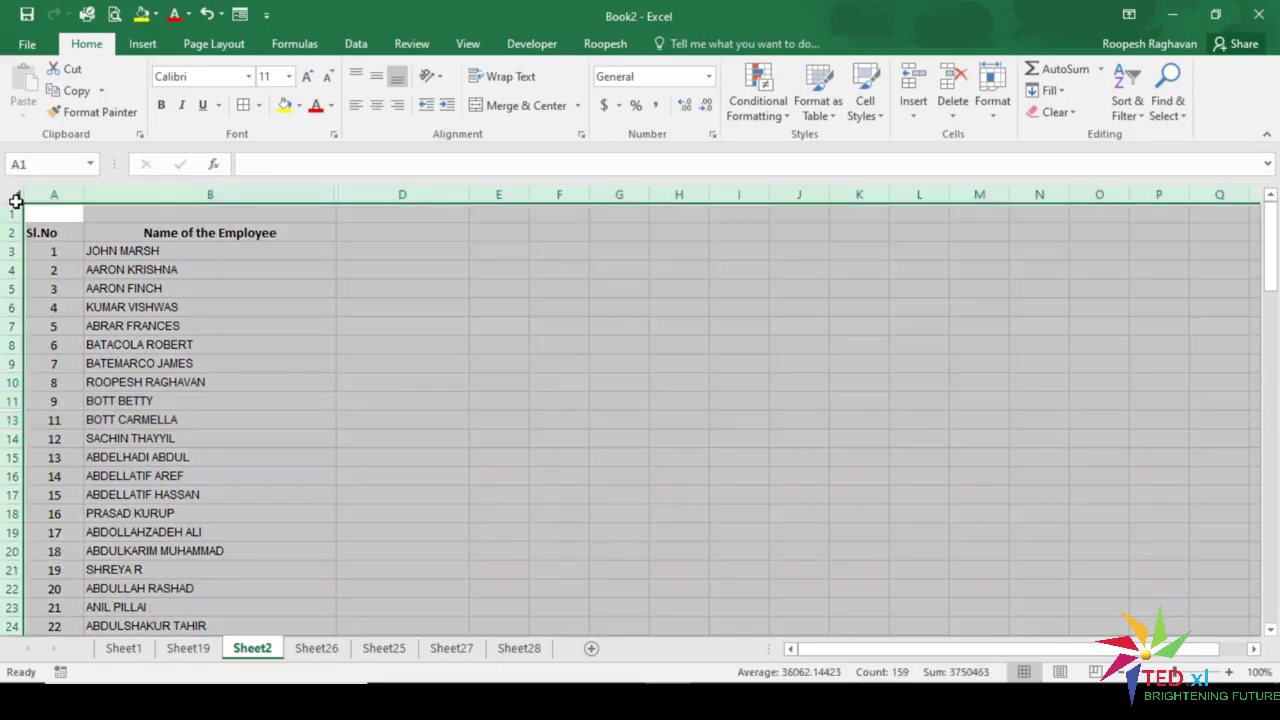
key("ctrl+shift+9")
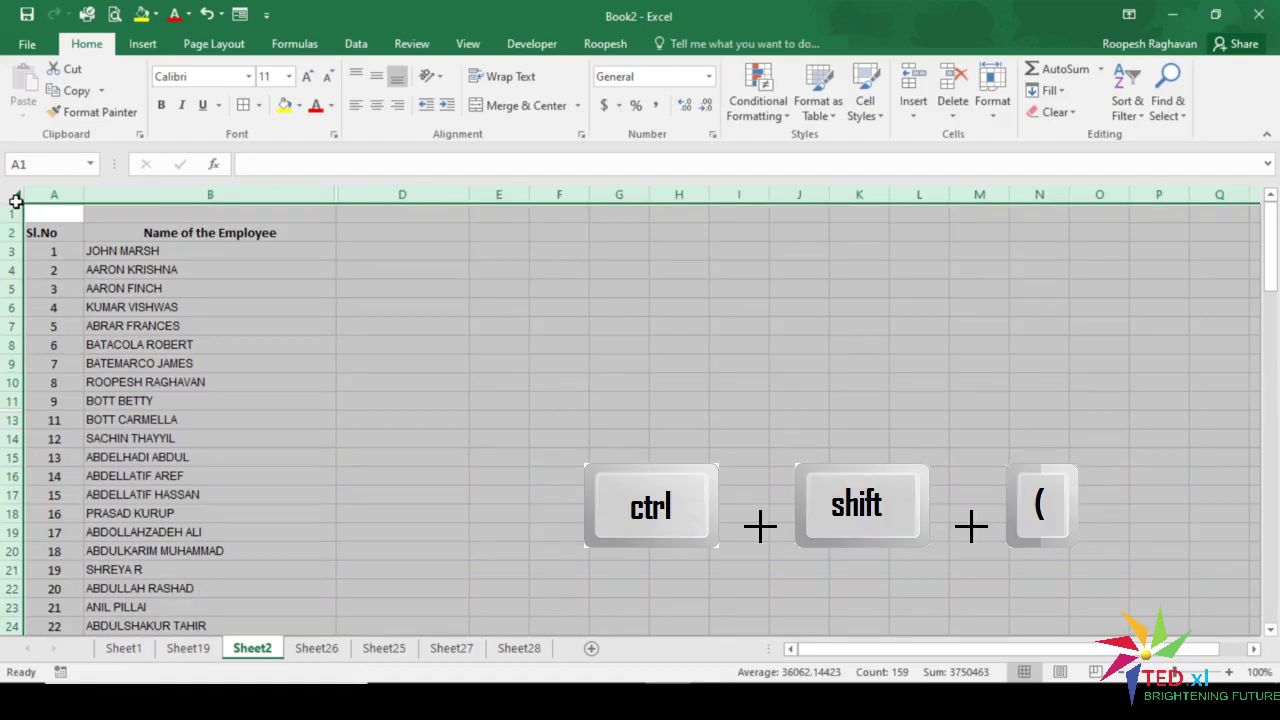
key("ctrl+shift+9")
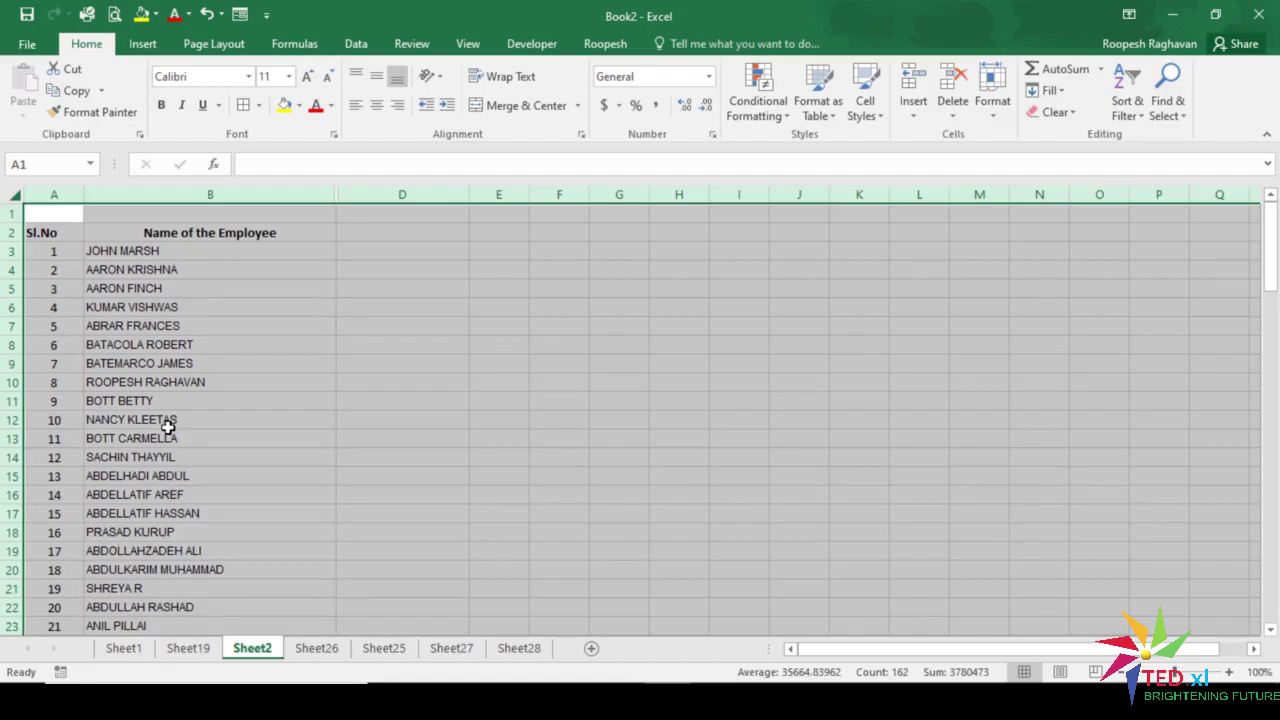
Step: Select columns B through D and press Ctrl+Shift+0 to try unhiding Sales Amount
left_click(340, 280)
left_click_drag(316, 194, 376, 189)
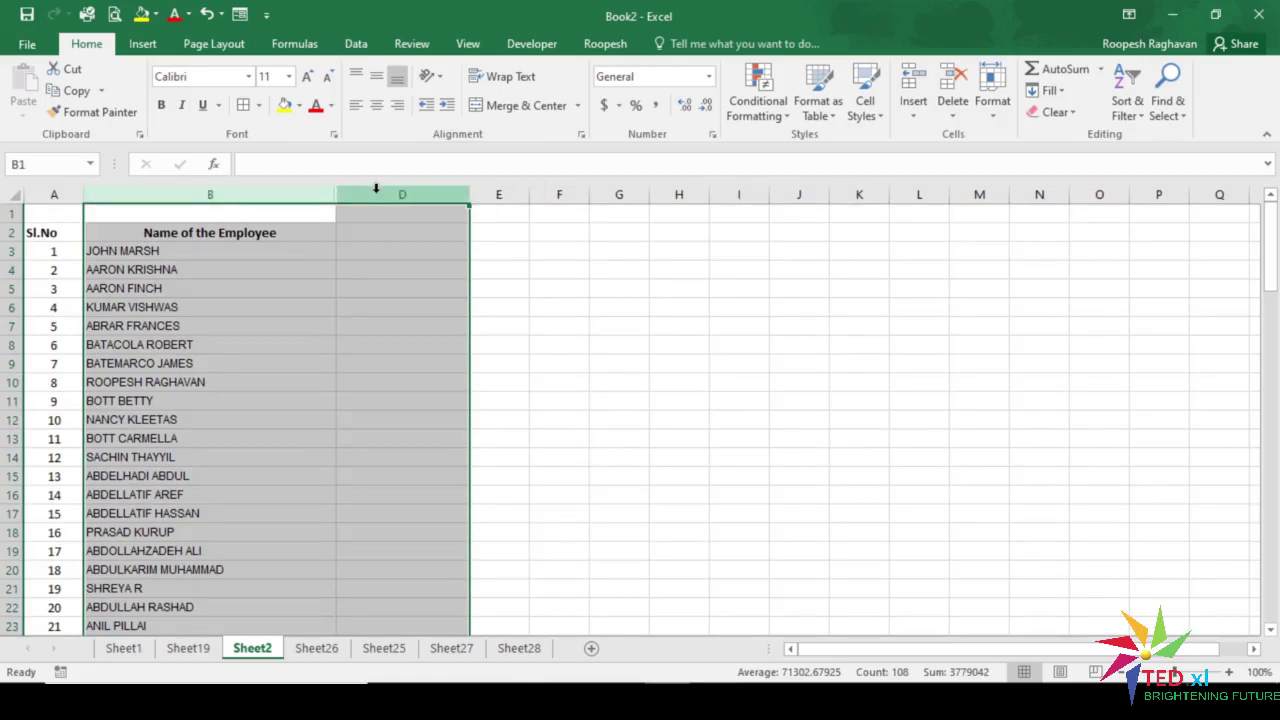
key("ctrl+shift+0")
Step: Unhide column C (Sales Amount) with the Alt, O, C, U access-key sequence
key("alt+o")
key("c")
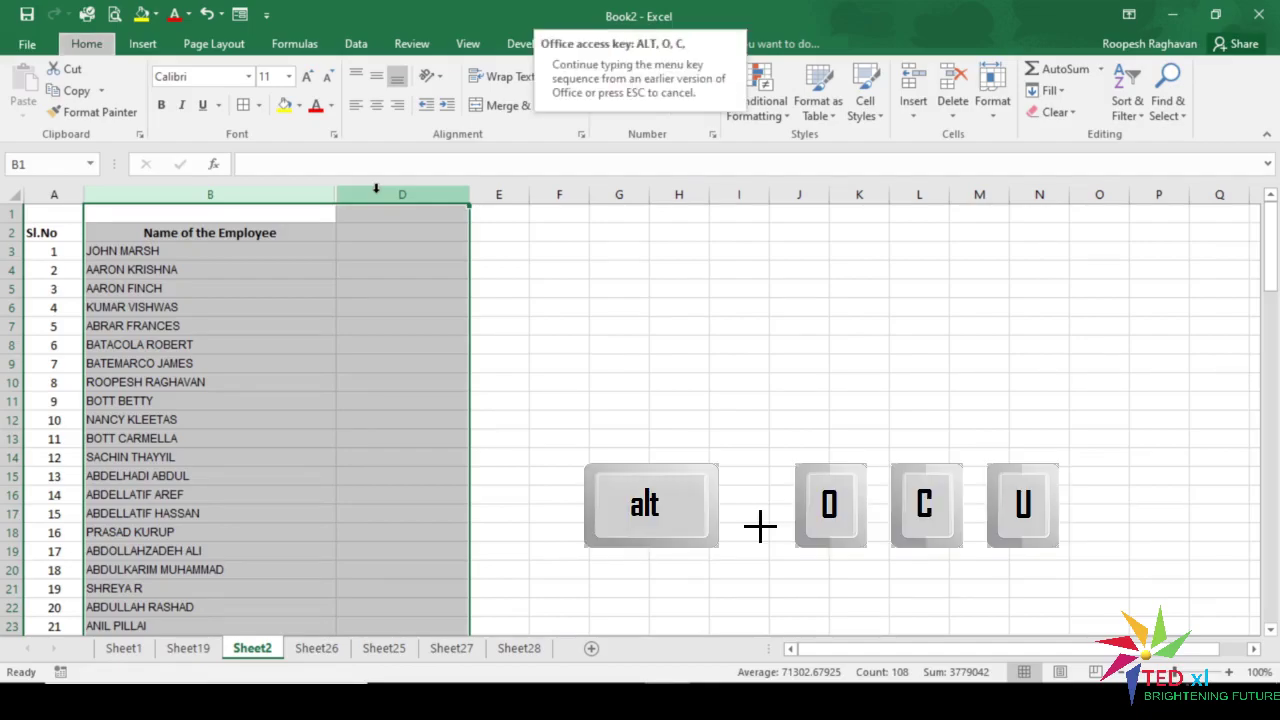
key("u")
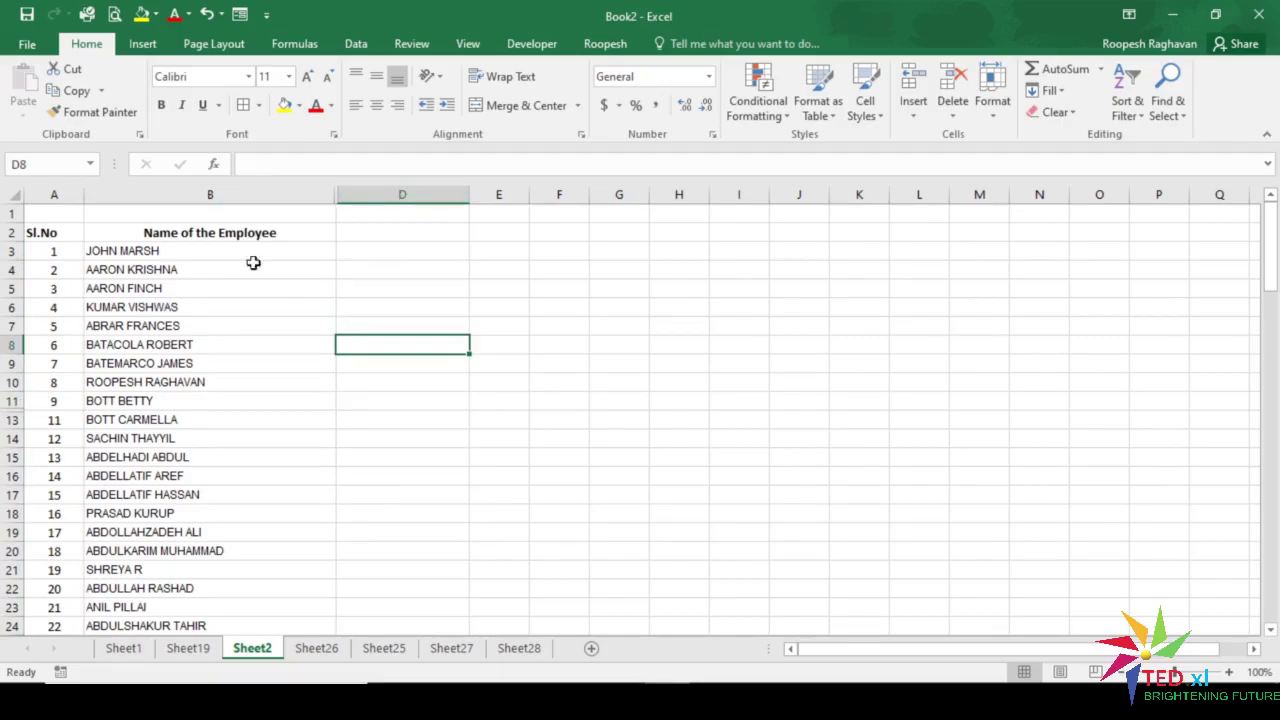
Step: Starting from cell B5, select only the visible cells with Alt+;
left_click(257, 295)
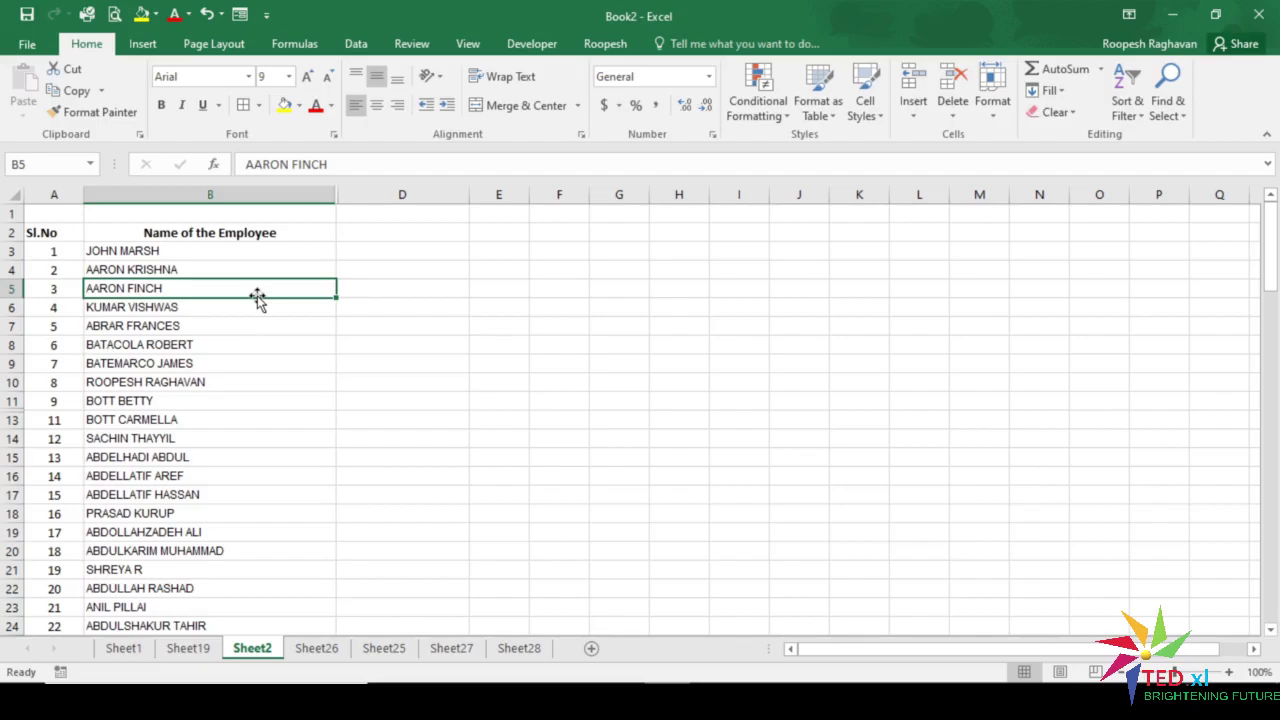
key("alt+semicolon")
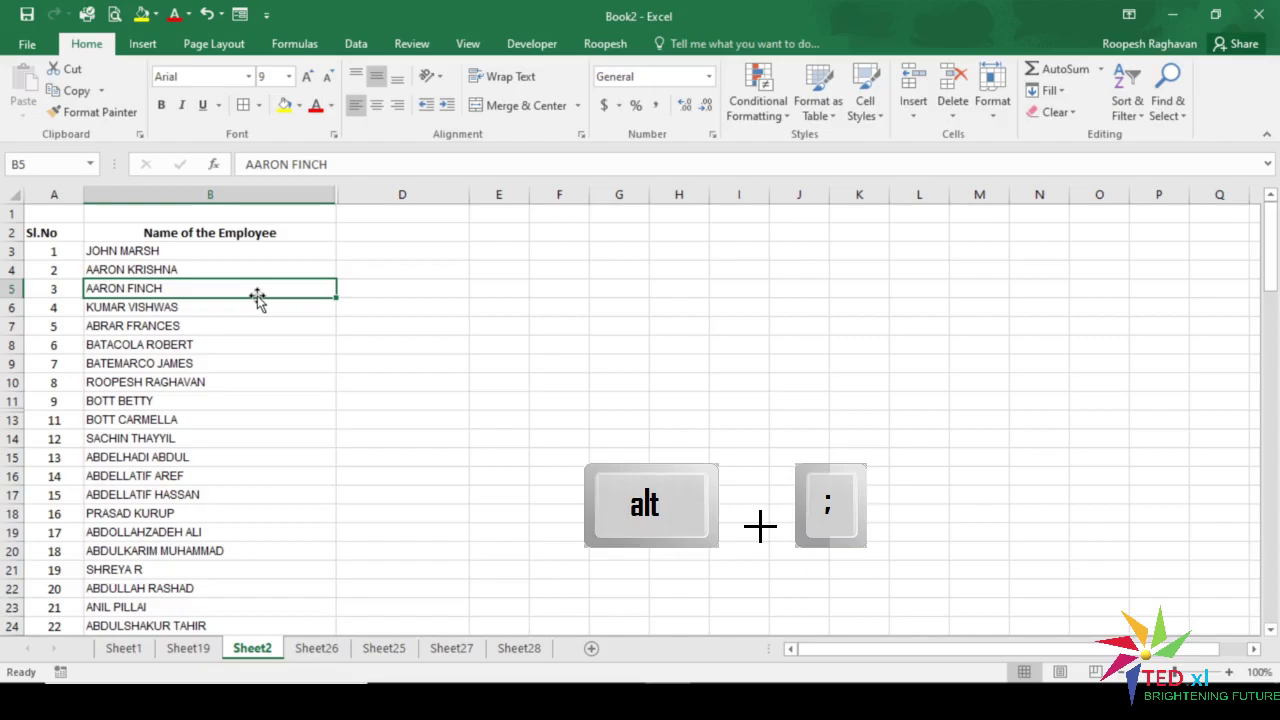
key("alt+semicolon")
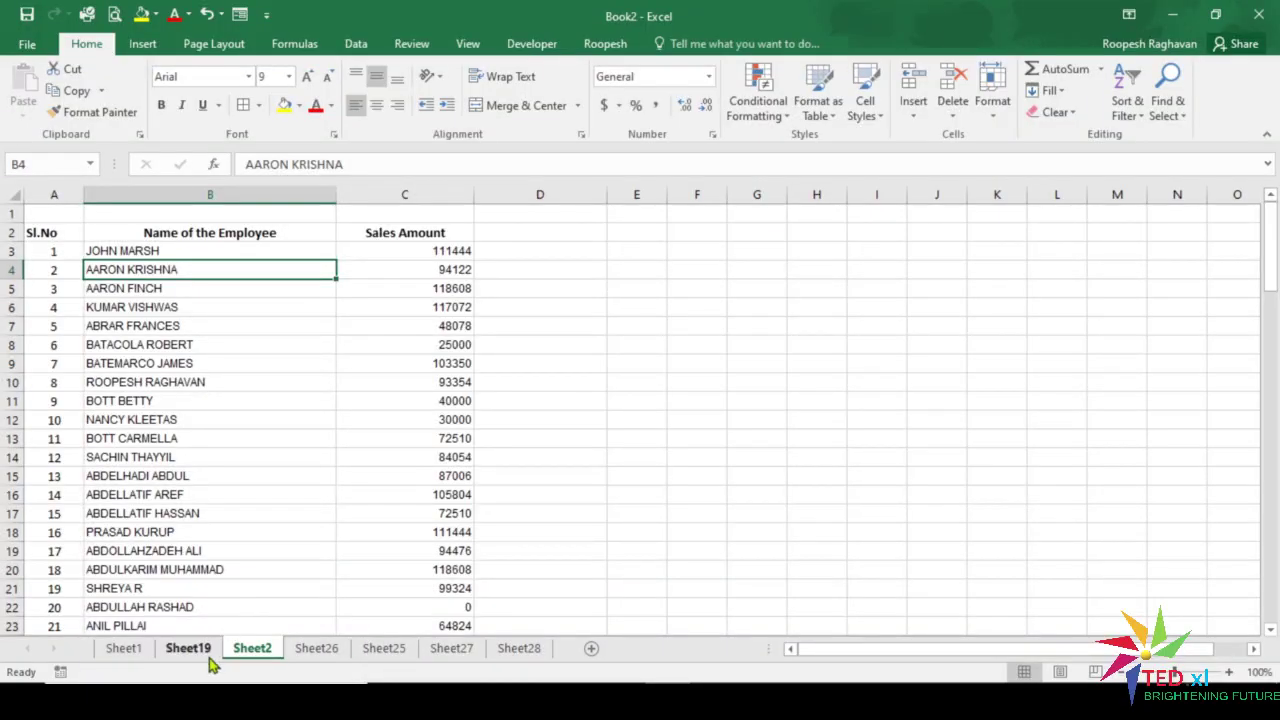
Step: On Sheet19, show the formulas behind Amount, Total and Average with Ctrl+`, then restore values
left_click(210, 650)
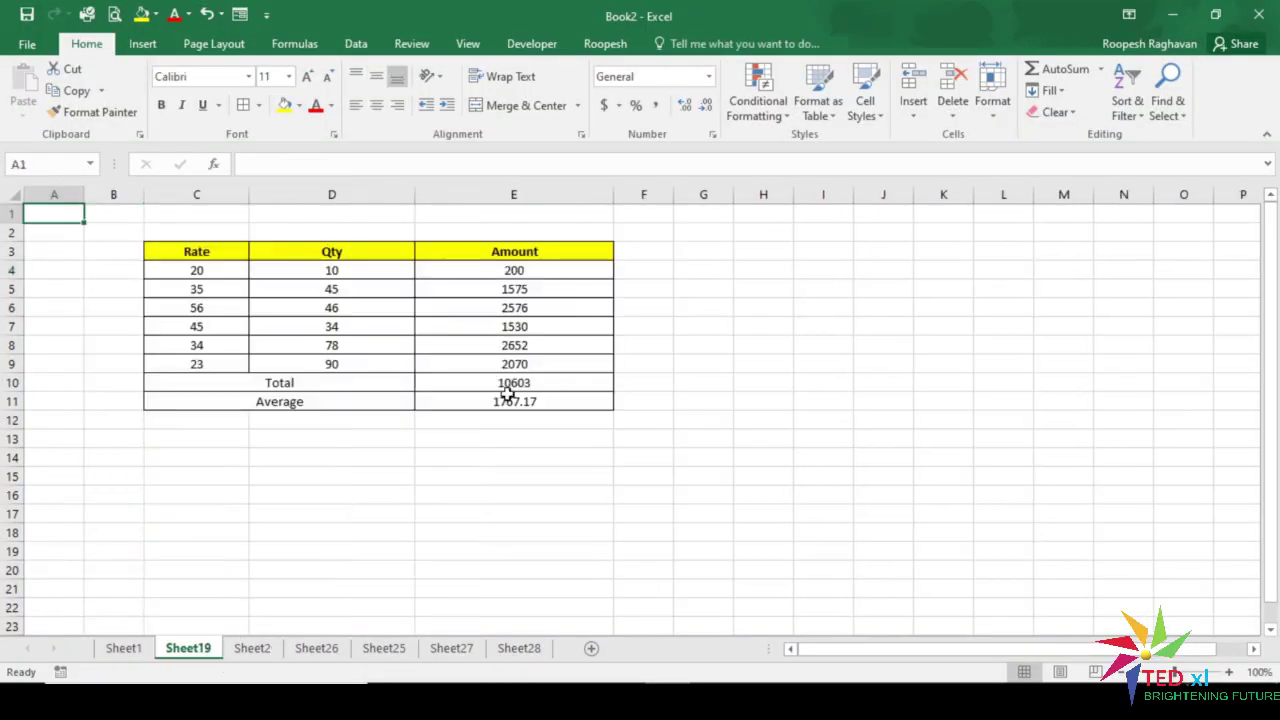
left_click(722, 292)
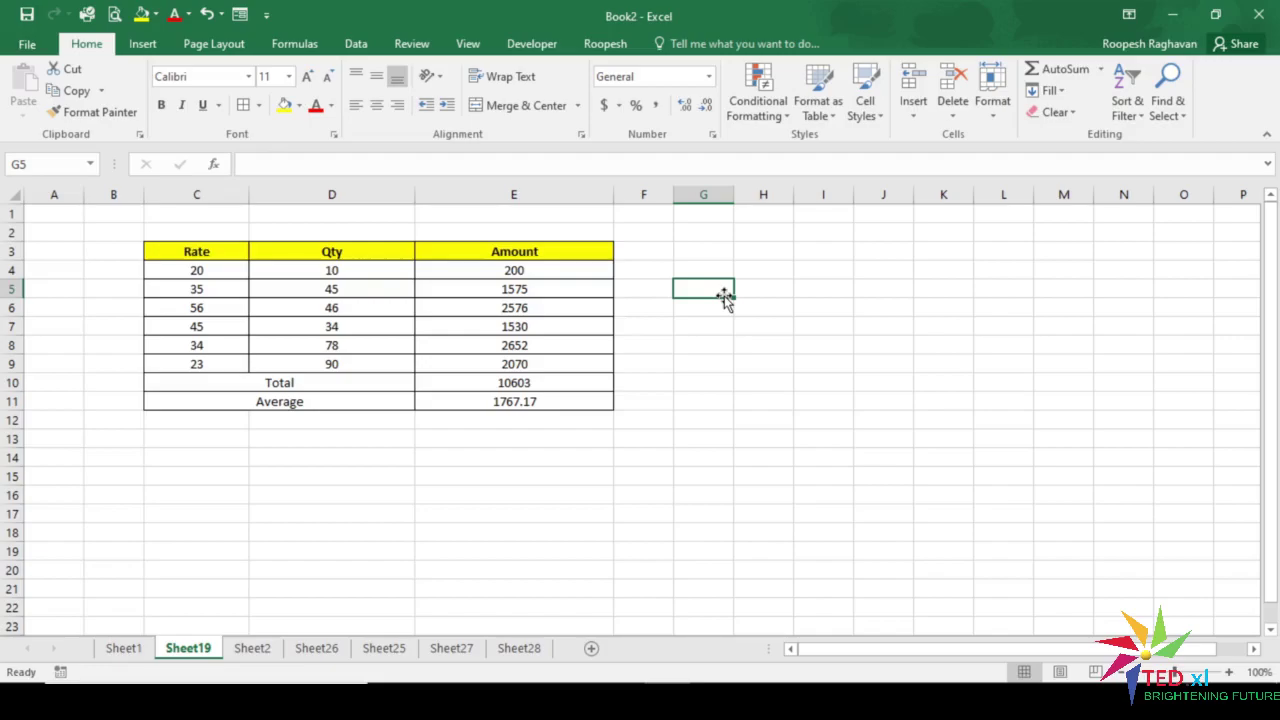
left_click(565, 305)
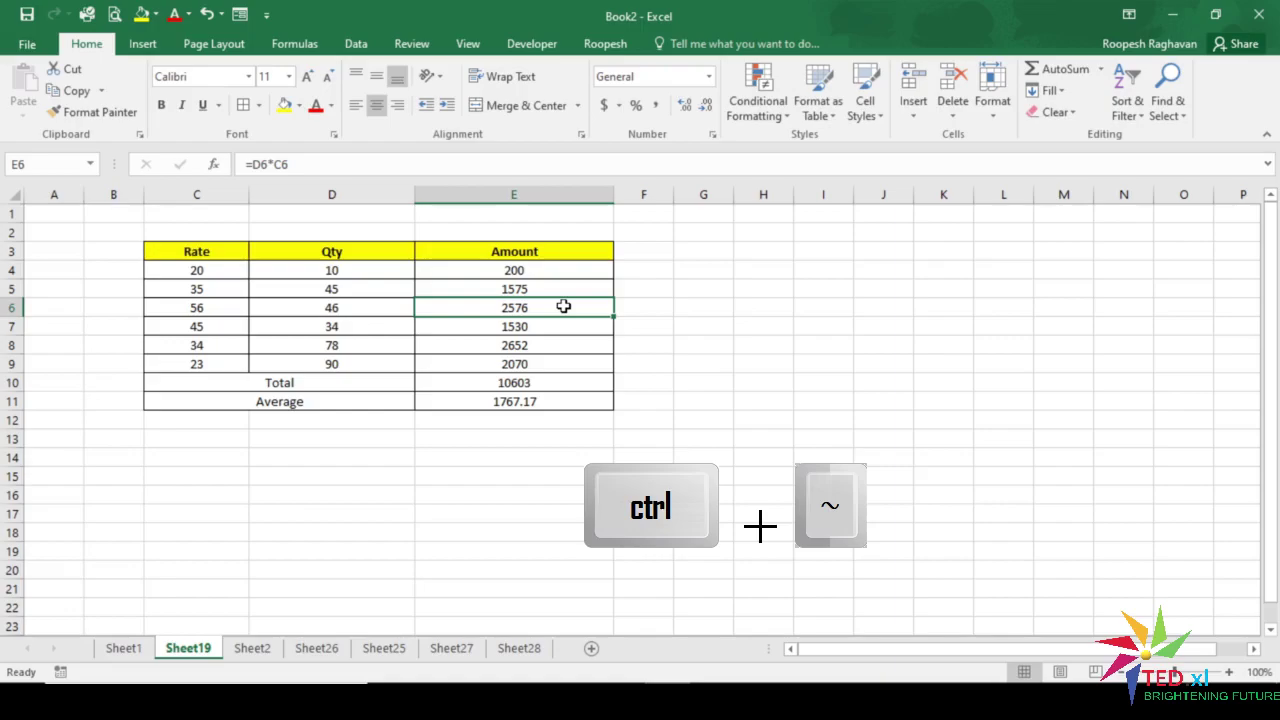
key("ctrl+grave")
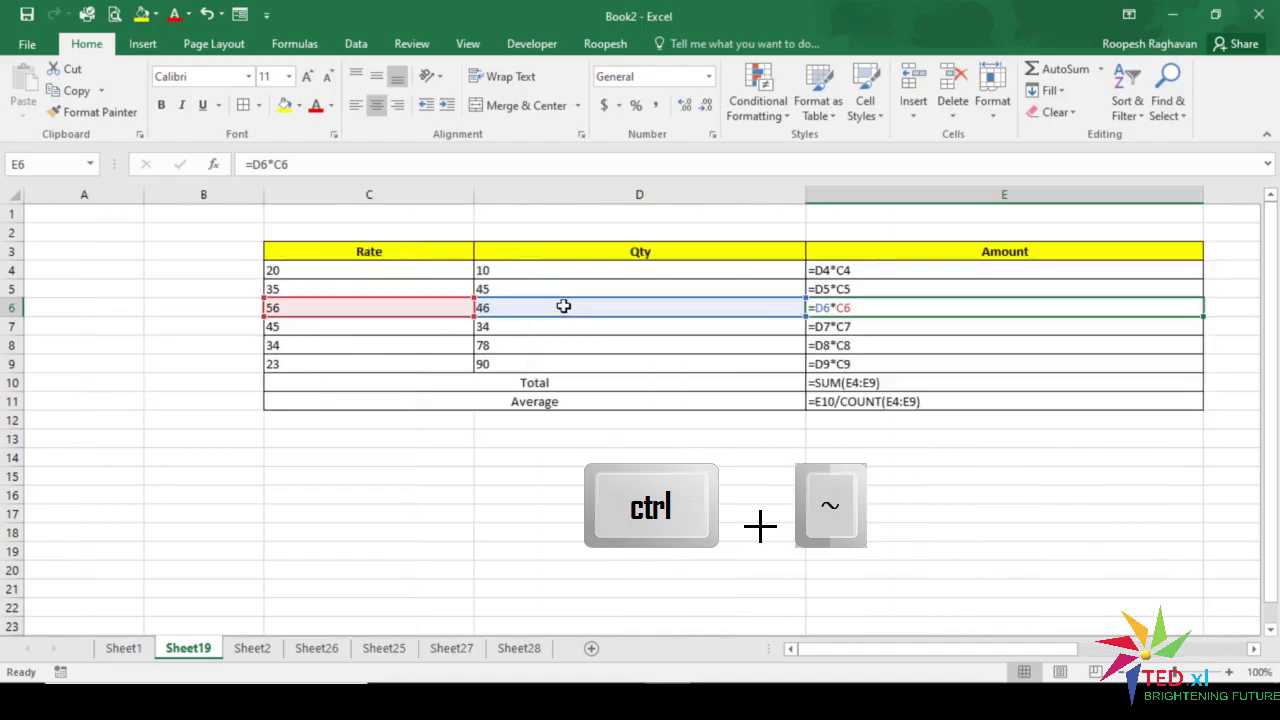
left_click(983, 531)
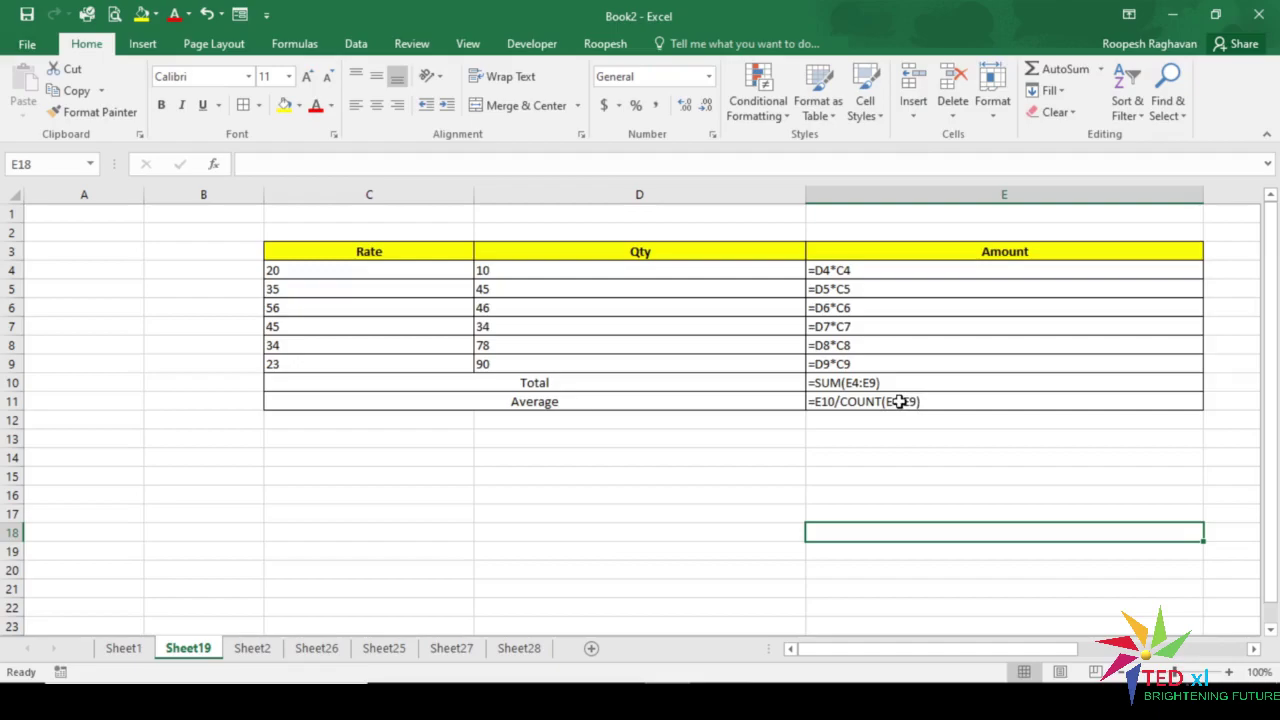
left_click(882, 416)
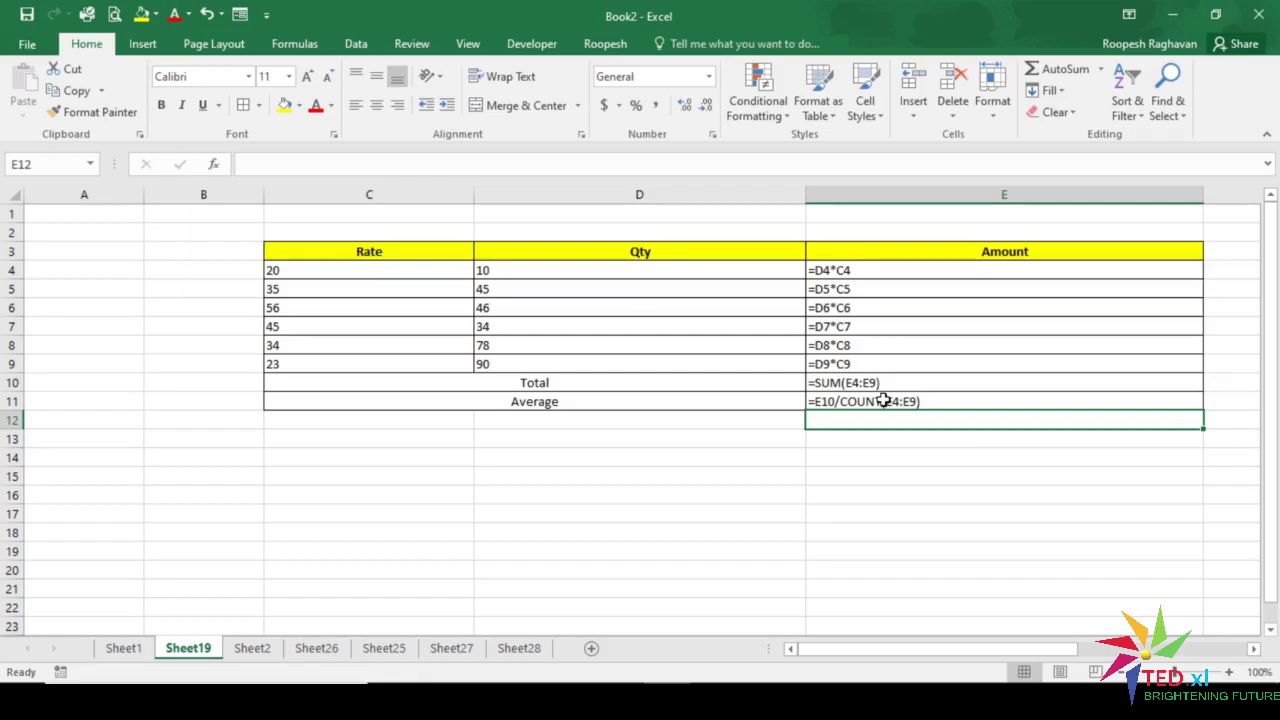
key("ctrl+grave")
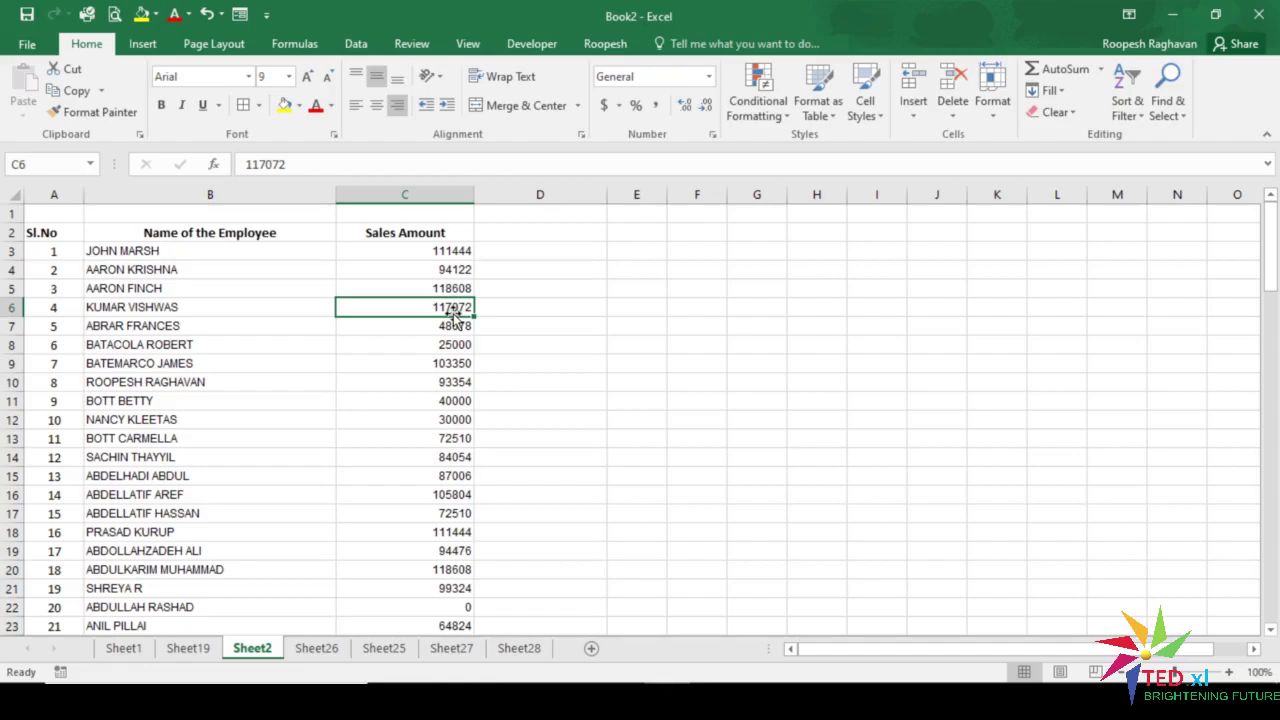
Step: Move from C9 down to C11 in Sales Amount and bring up the Go To dialog (F5)
left_click(441, 363)
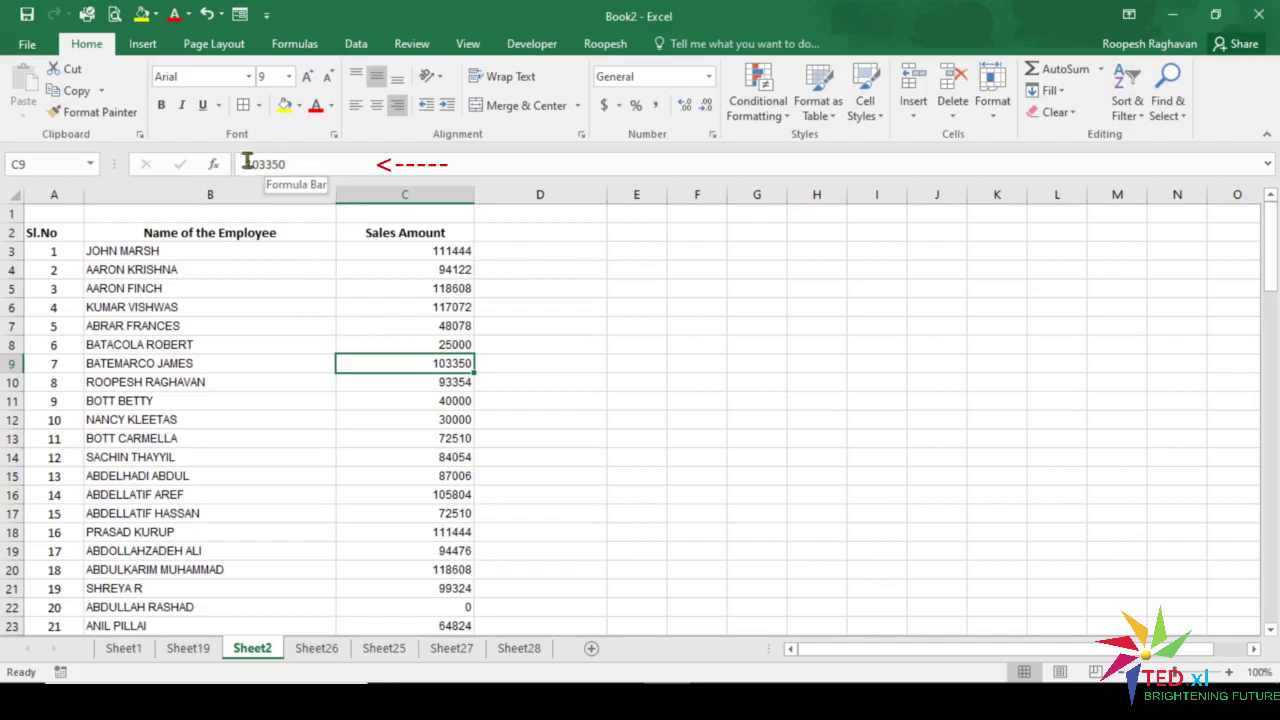
key("Down")
key("Down")
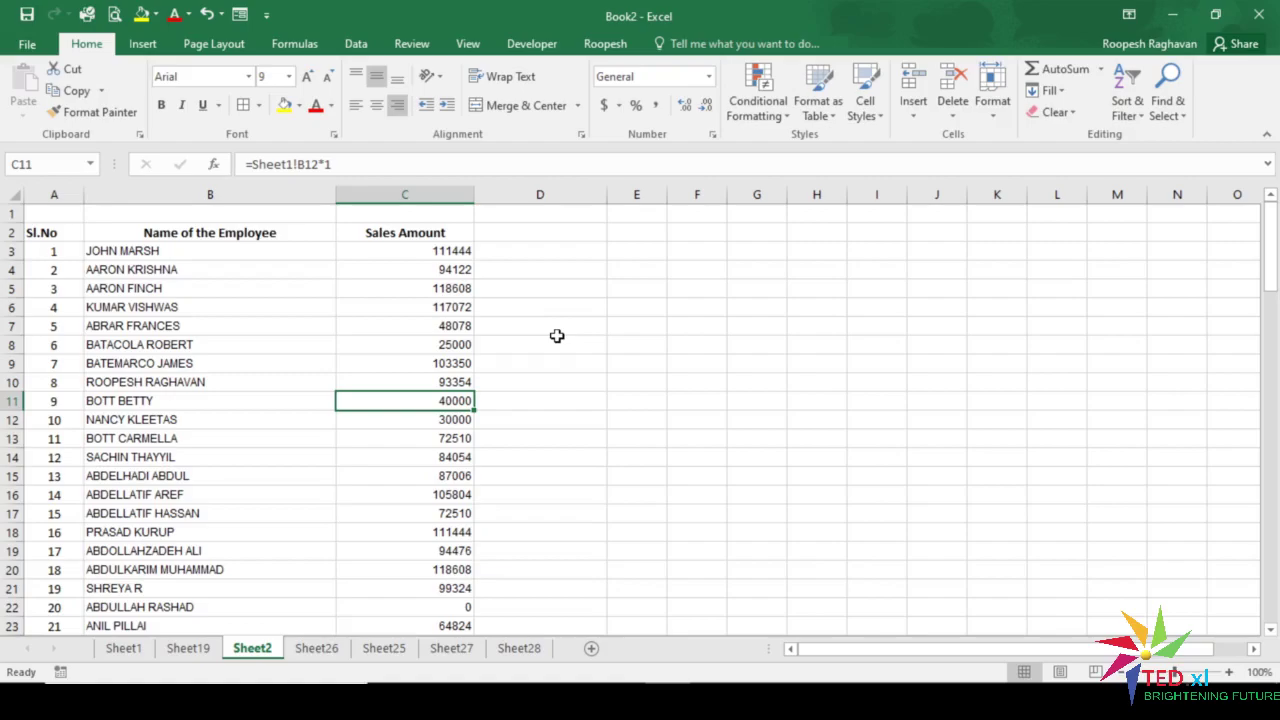
key("F5")
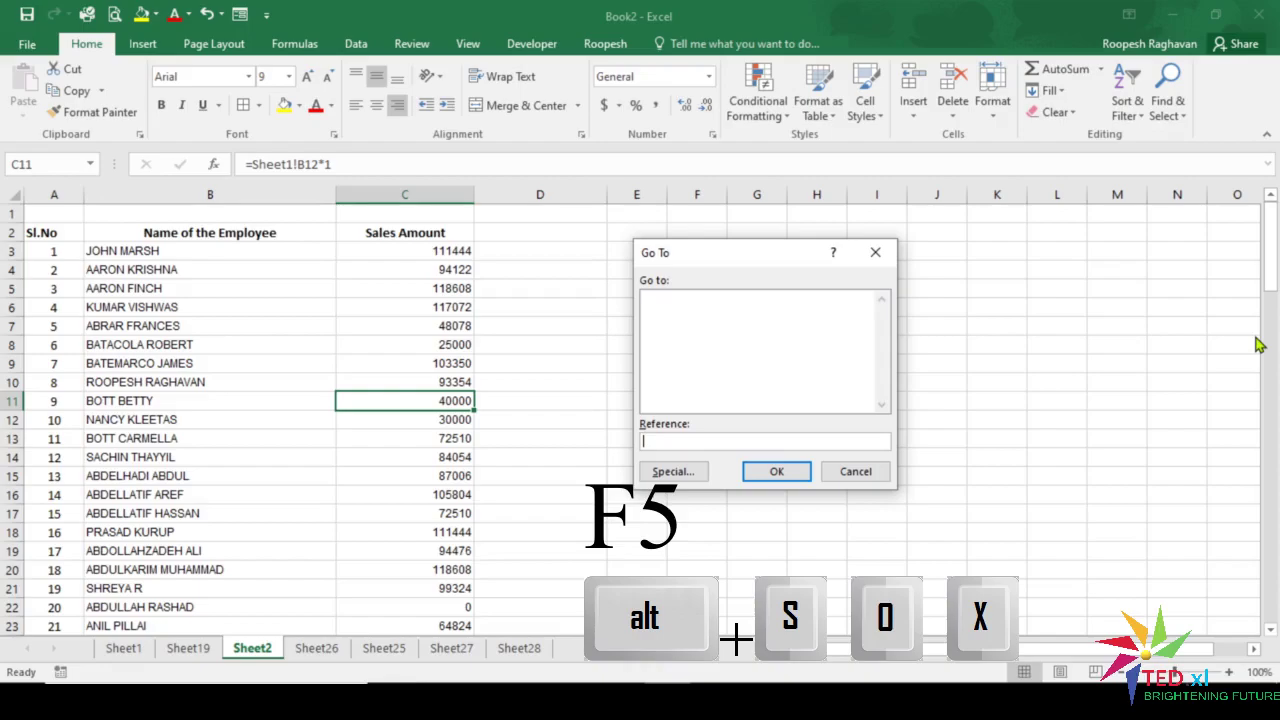
Step: Use Go To Special to select only numeric constants, excluding text
key("alt+s")
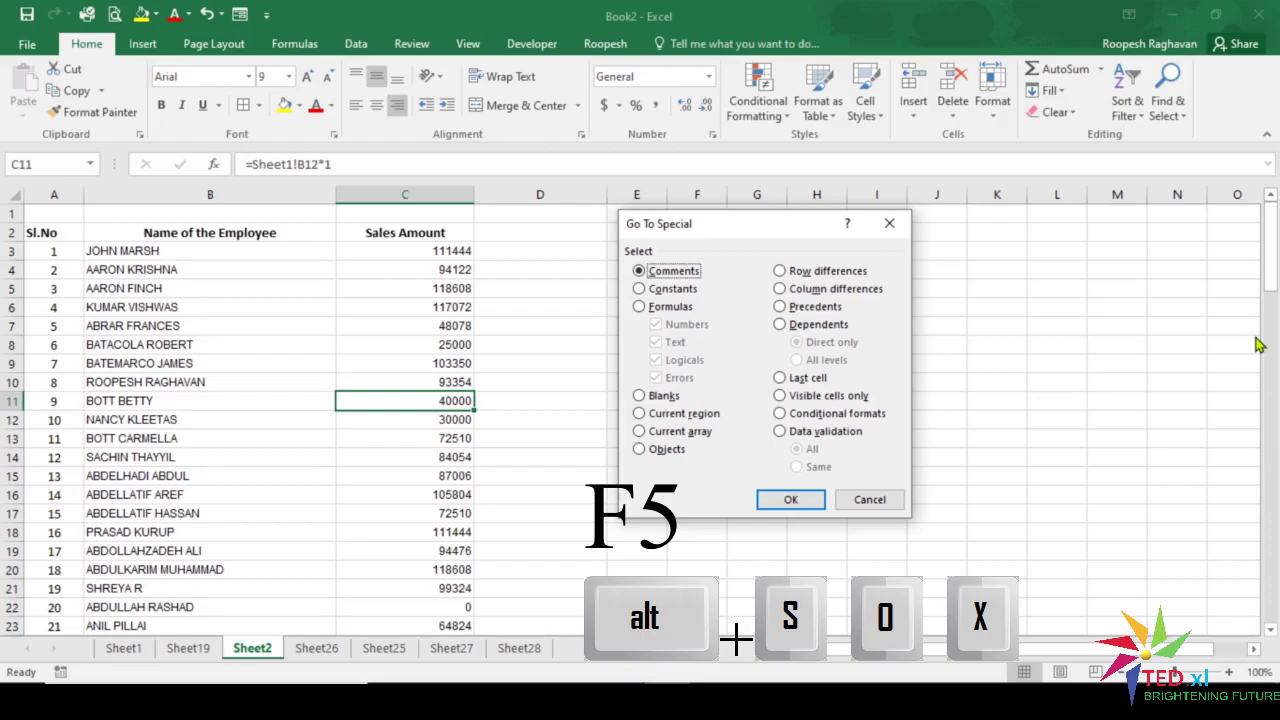
key("alt+o")
key("alt+x")
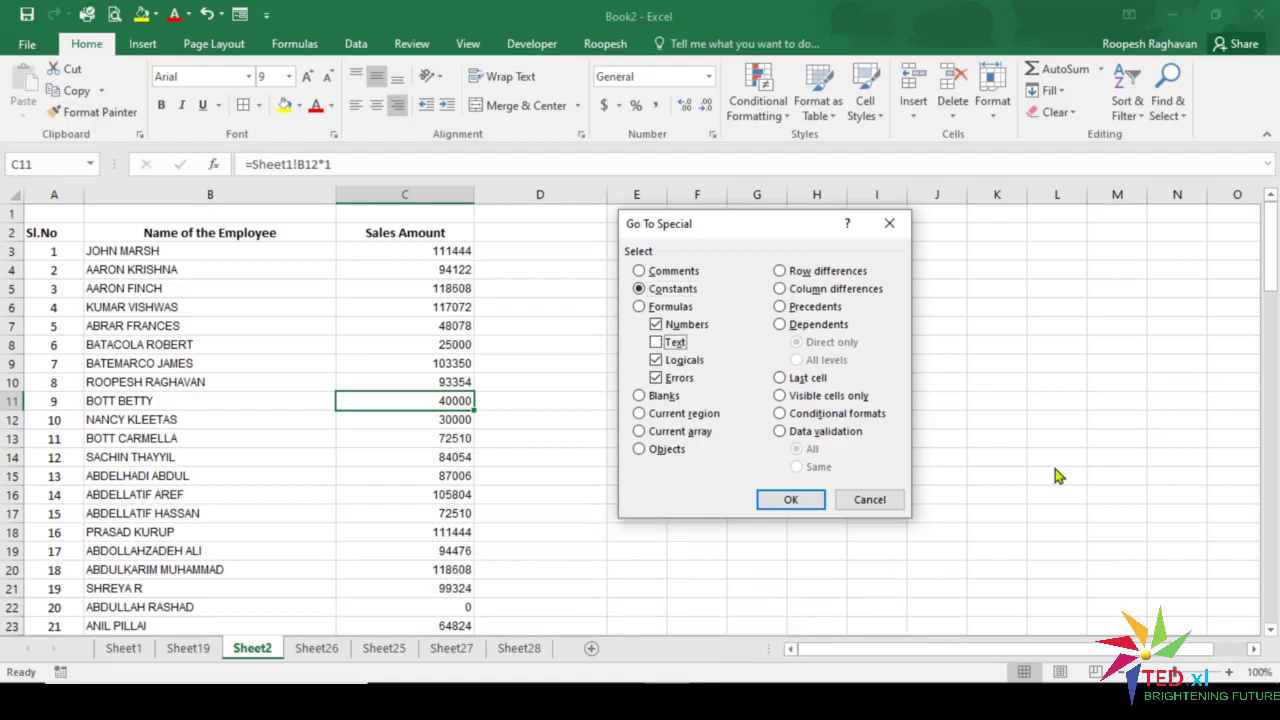
left_click(790, 499)
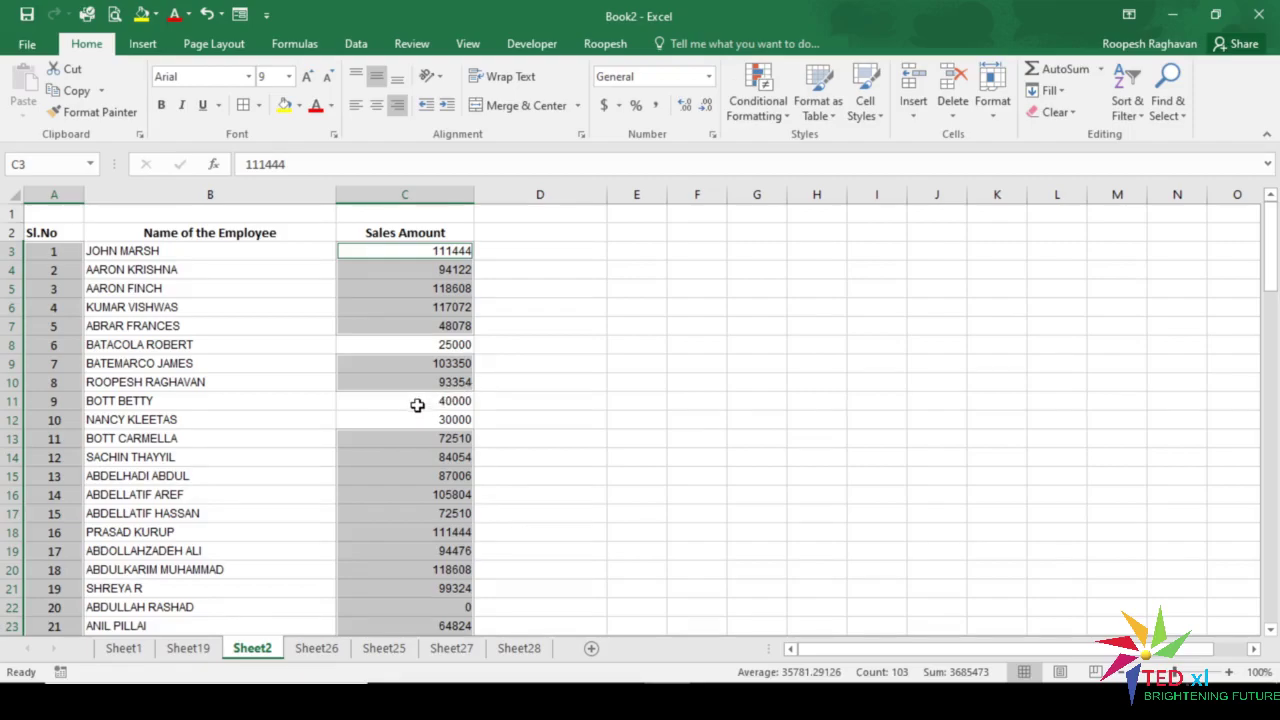
Step: Delete the selected numbers, undo to restore them, then move down to C12
key("Delete")
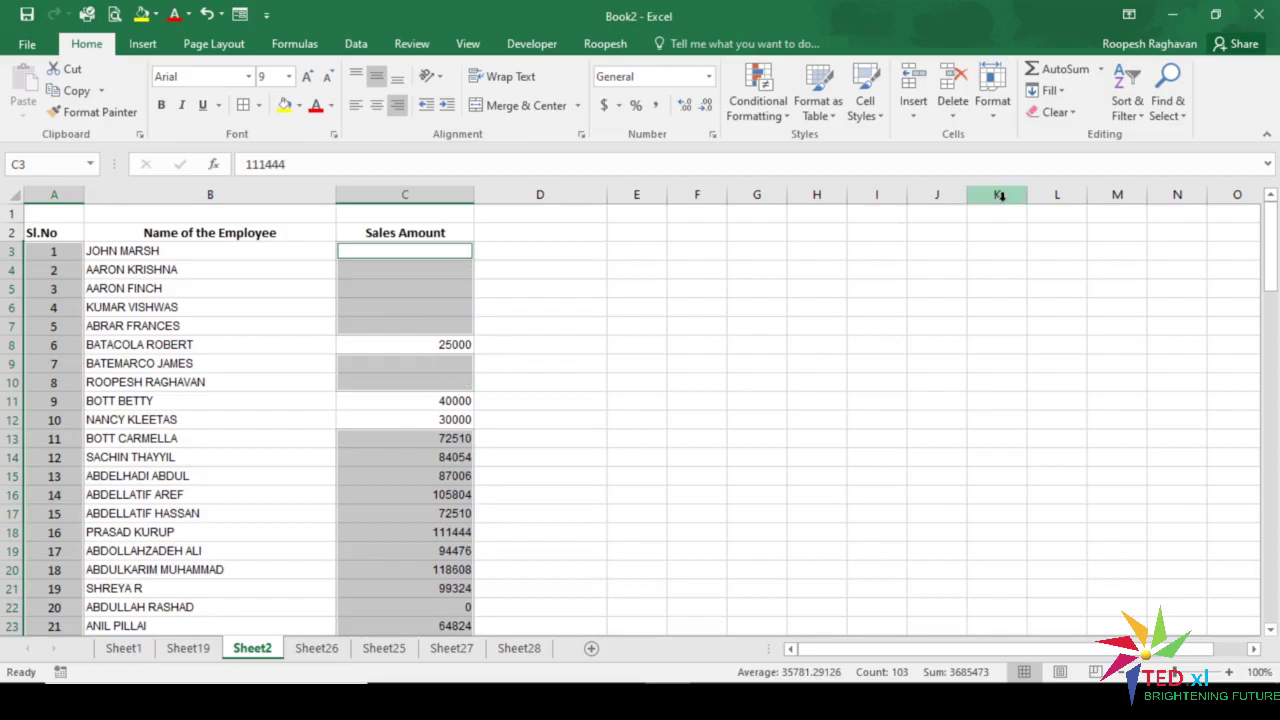
key("ctrl+z")
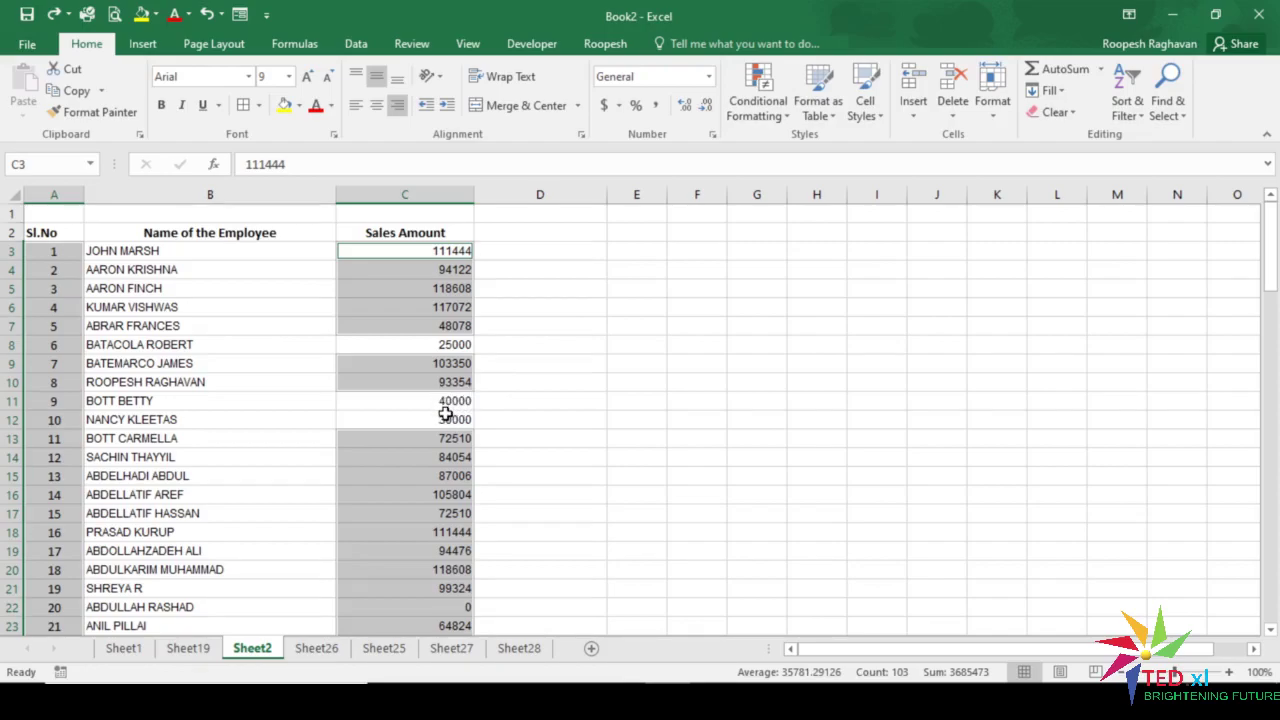
left_click(442, 404)
key("Down")
key("Down")
key("Up")
key("Up")
key("Up")
key("Up")
key("Up")
key("Down")
key("Down")
key("Down")
key("Down")
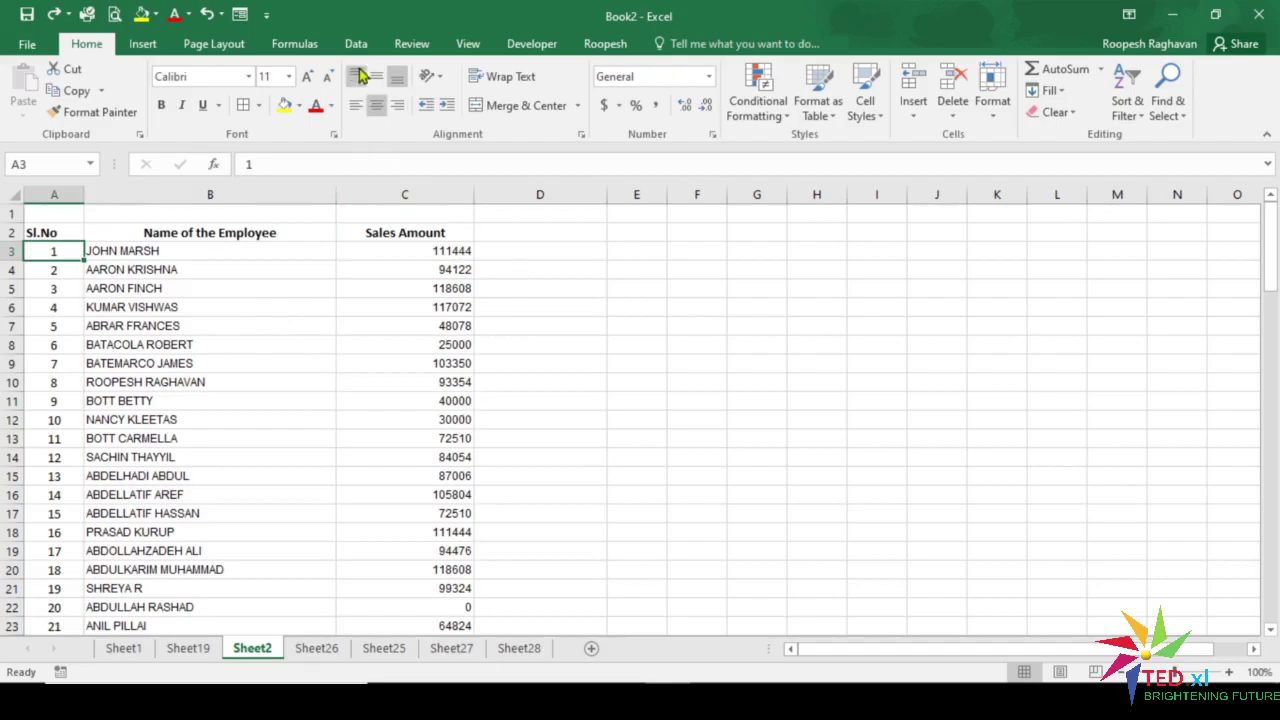
Step: Turn on filtering for header row A2:C2 from the Data ribbon, then undo it
left_click_drag(42, 232, 404, 232)
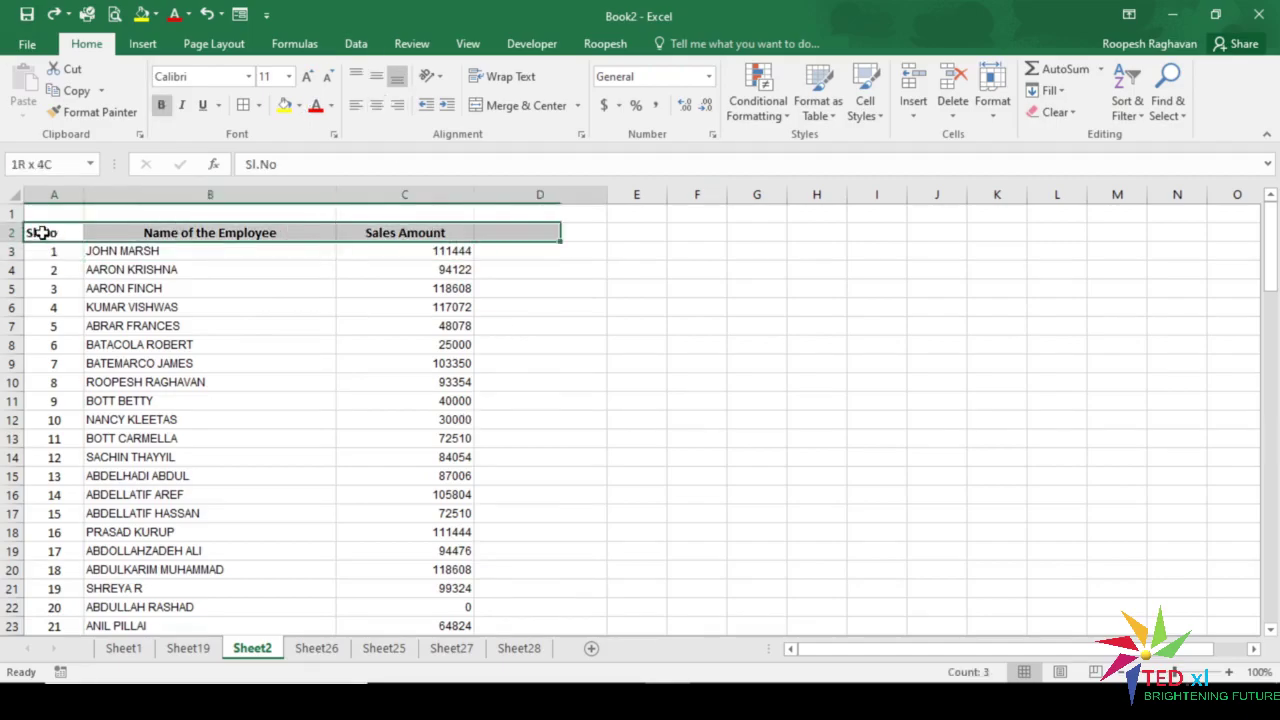
left_click(356, 44)
left_click(621, 90)
left_click(577, 326)
key("ctrl+z")
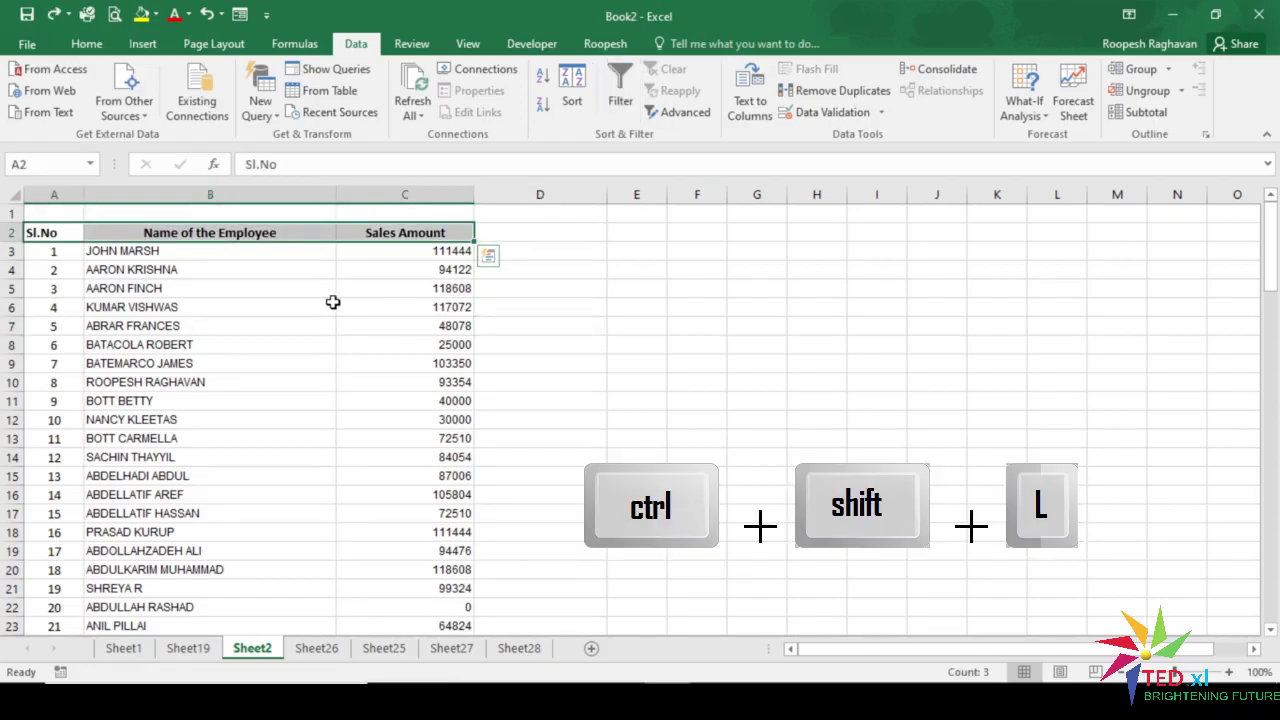
Step: Add filters with Ctrl+Shift+L and filter Sales Amount to greater than 10000
left_click(281, 340)
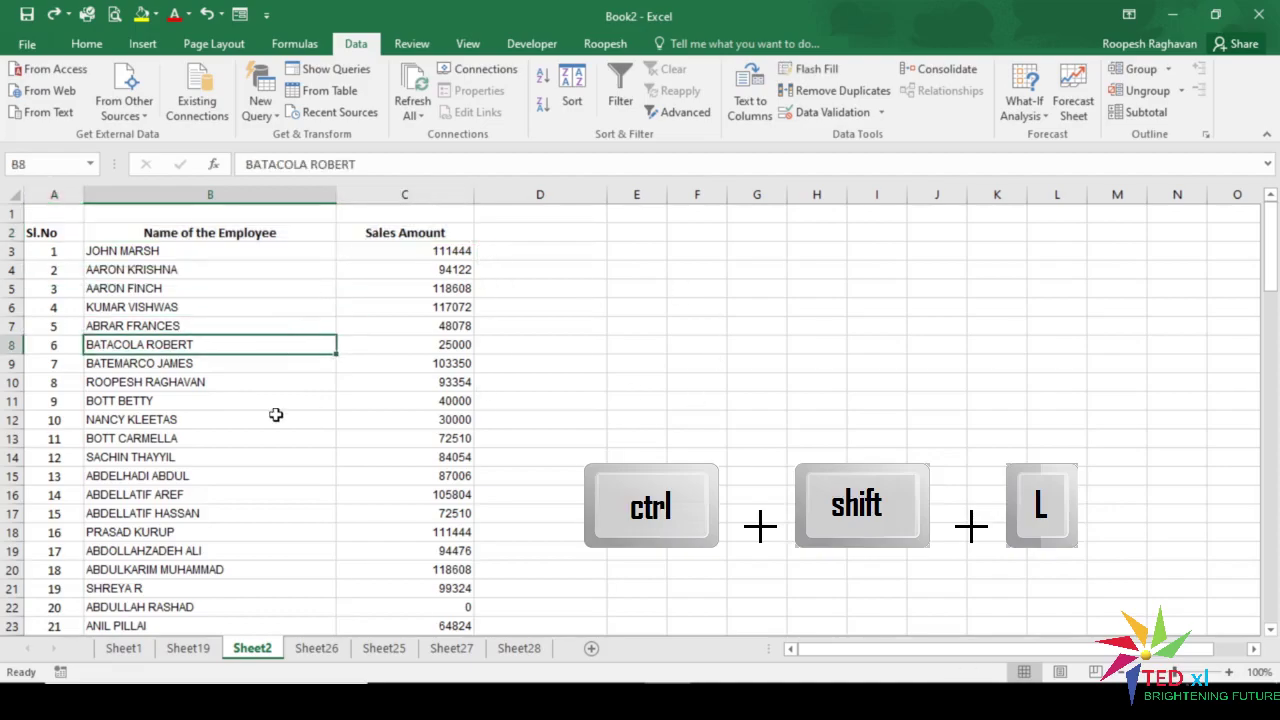
key("ctrl+shift+l")
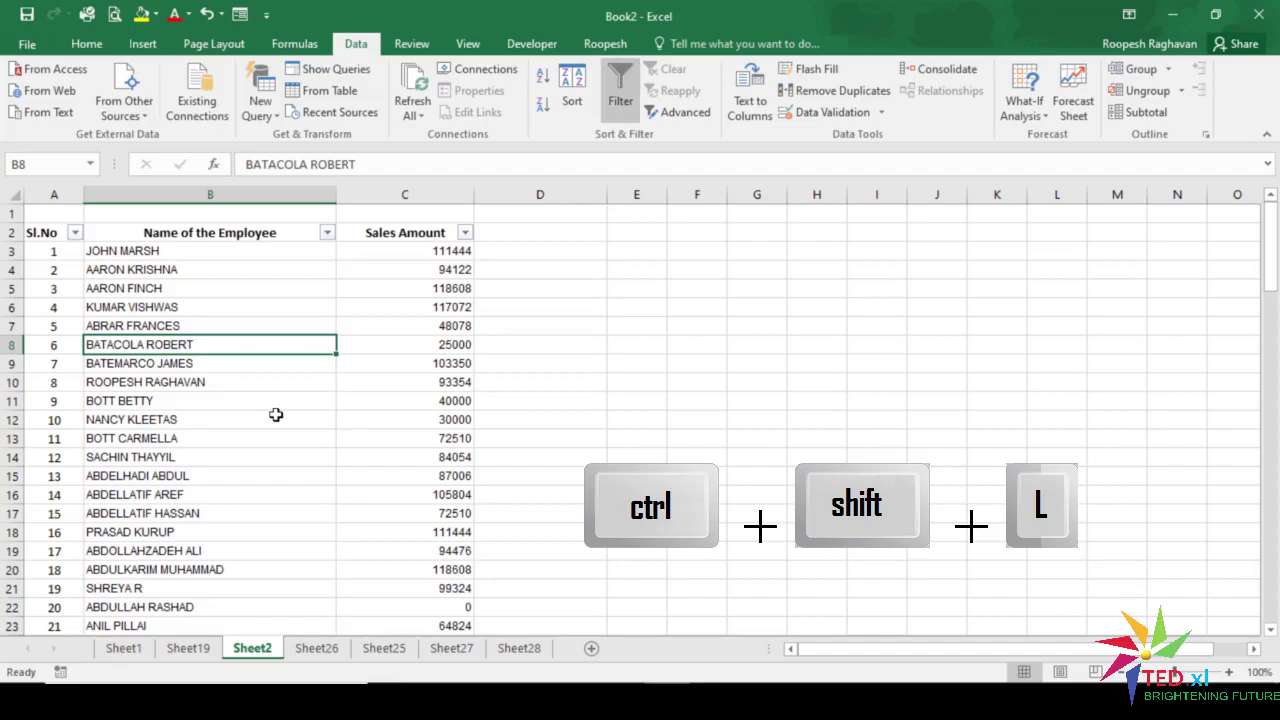
left_click(376, 289)
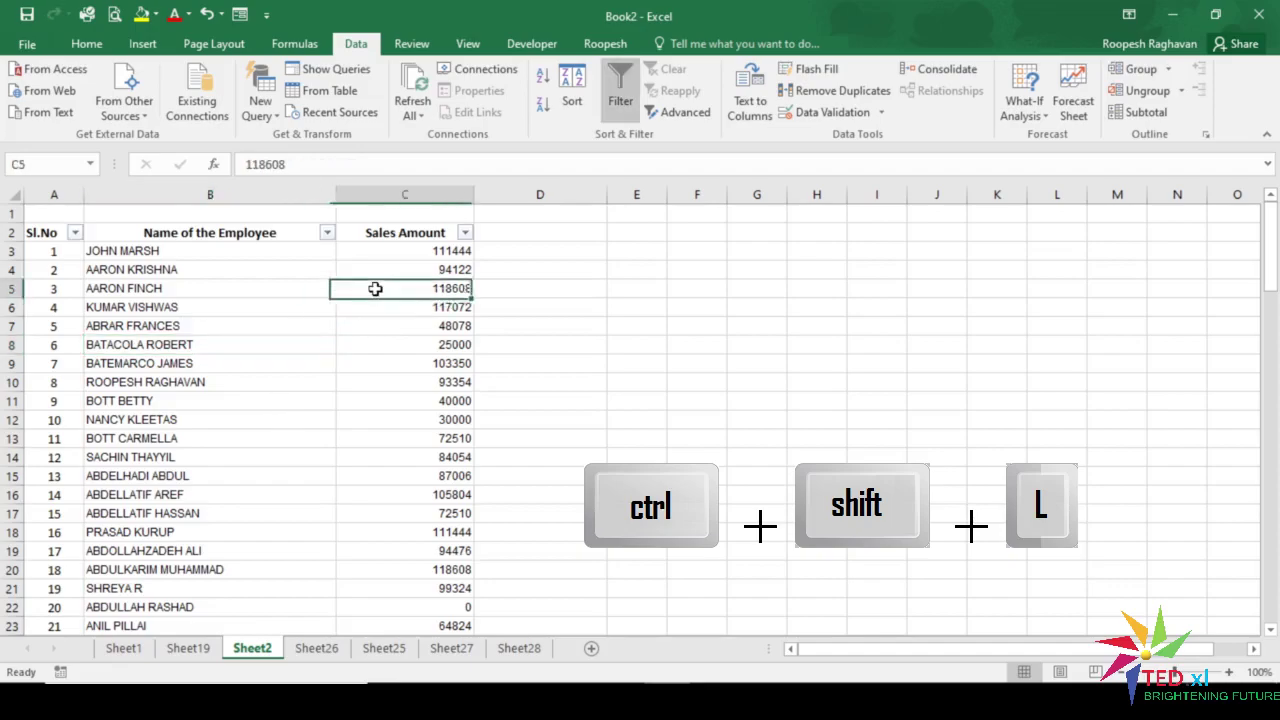
left_click(465, 232)
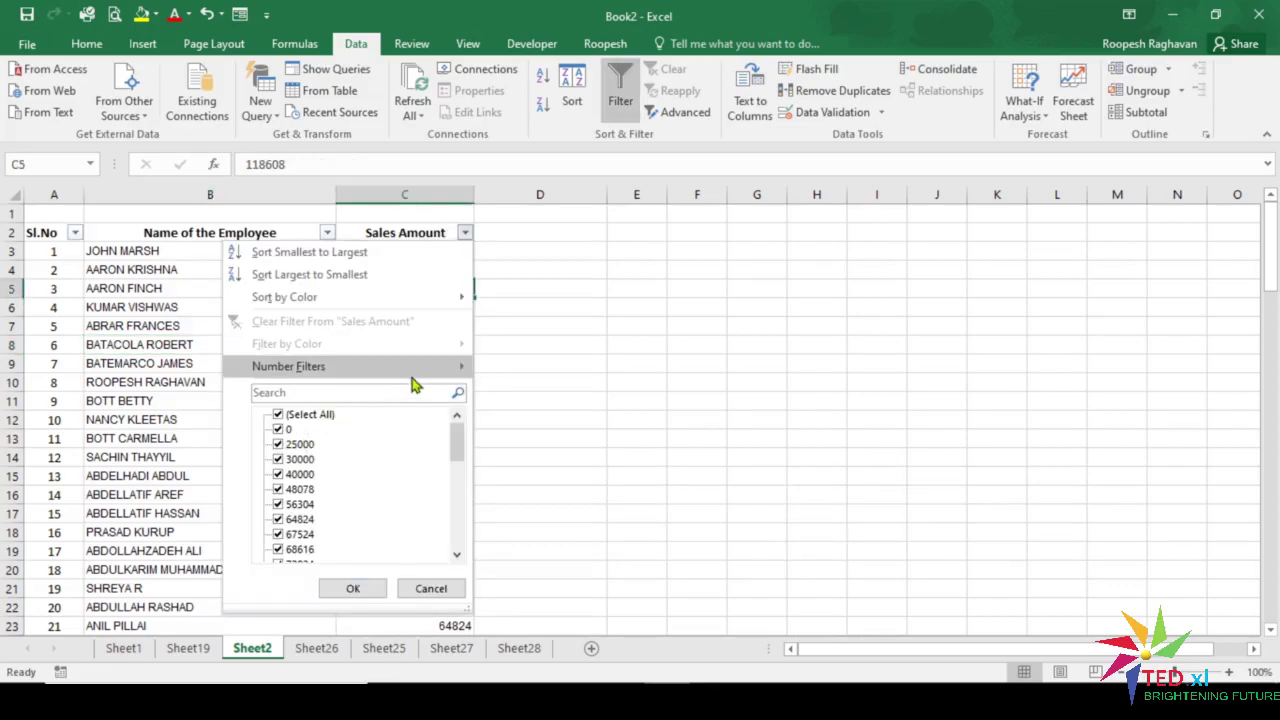
mouse_move(300, 366)
left_click(547, 418)
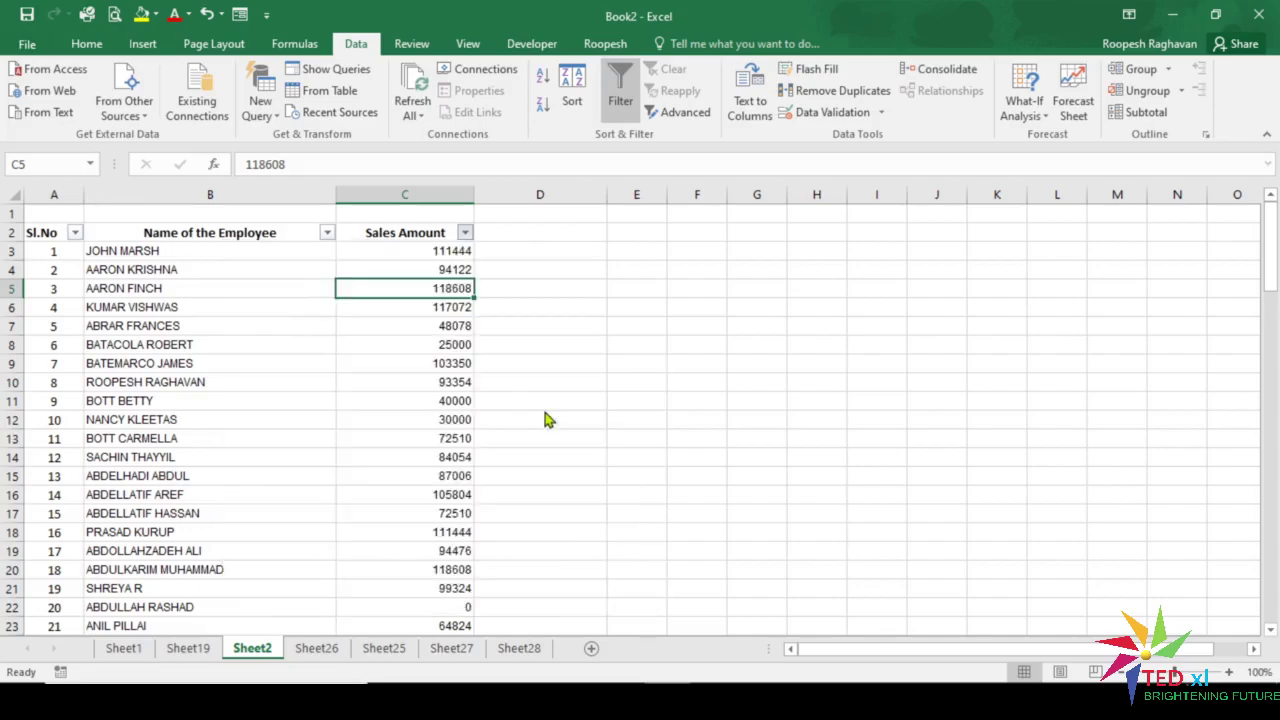
type("10000")
key("Return")
Step: Check the filtered sales amounts, then remove the filter so all rows show
left_click(420, 362)
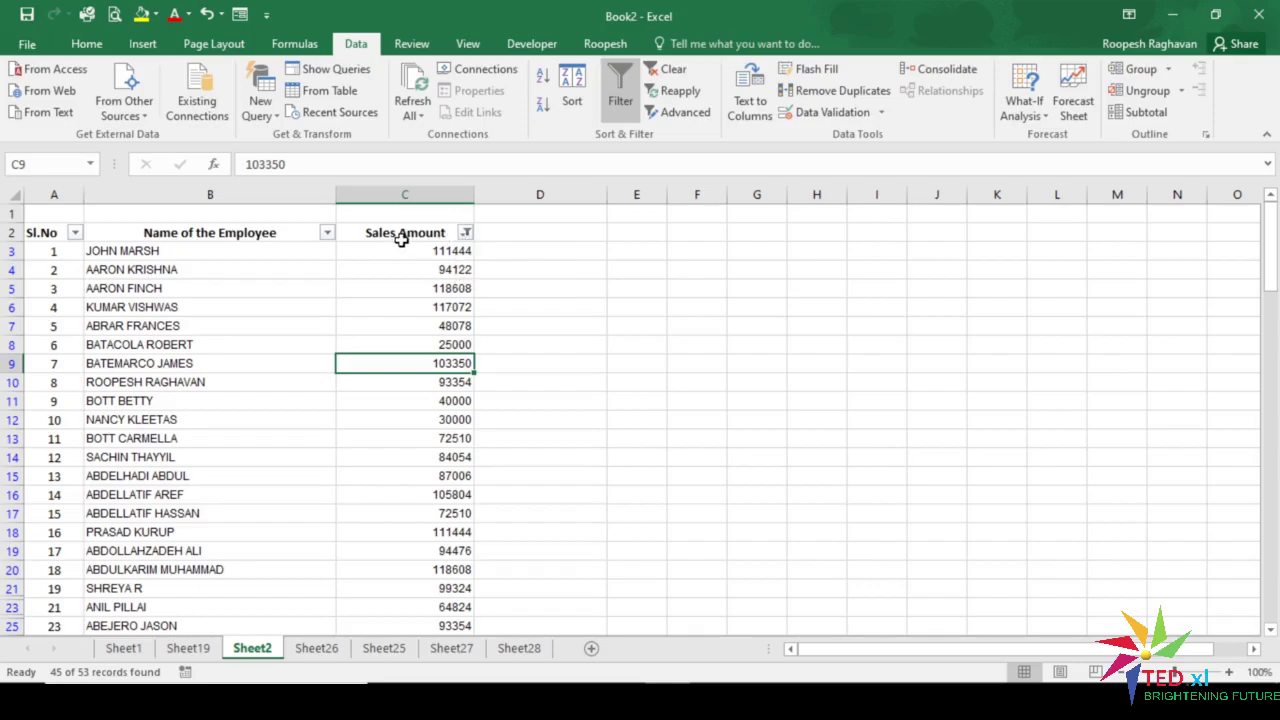
left_click(412, 303)
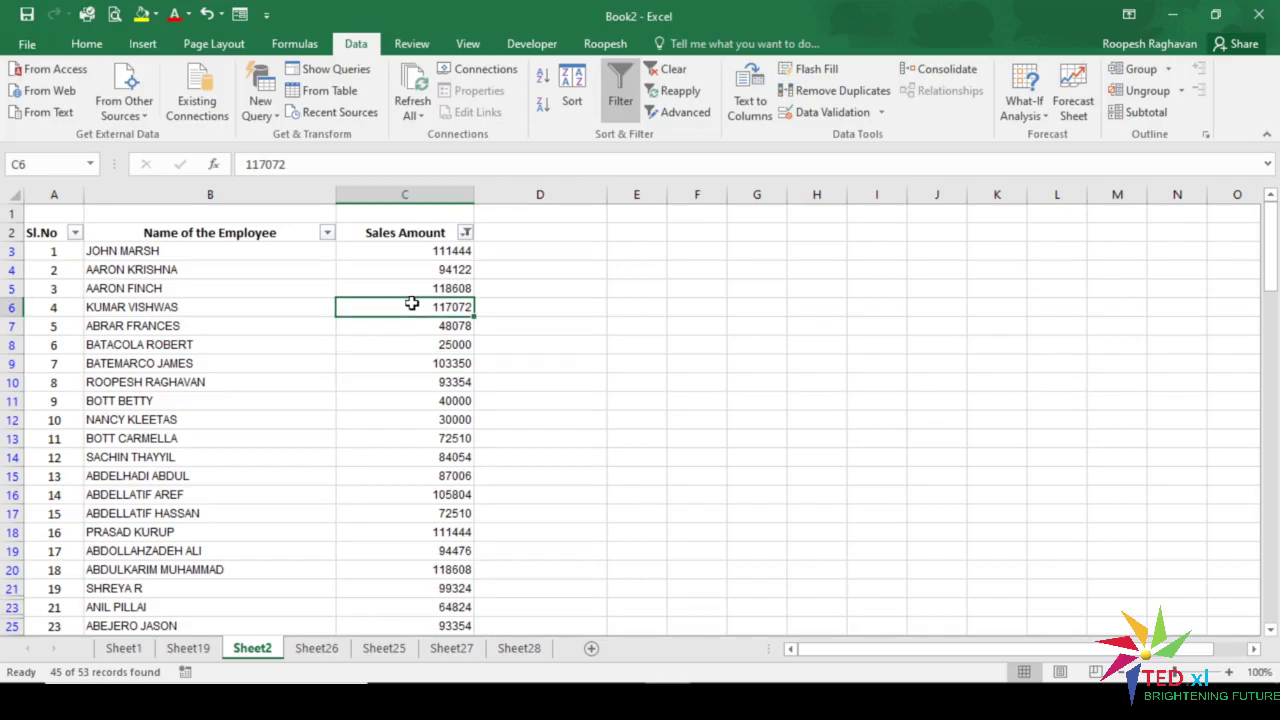
key("ctrl+shift+l")
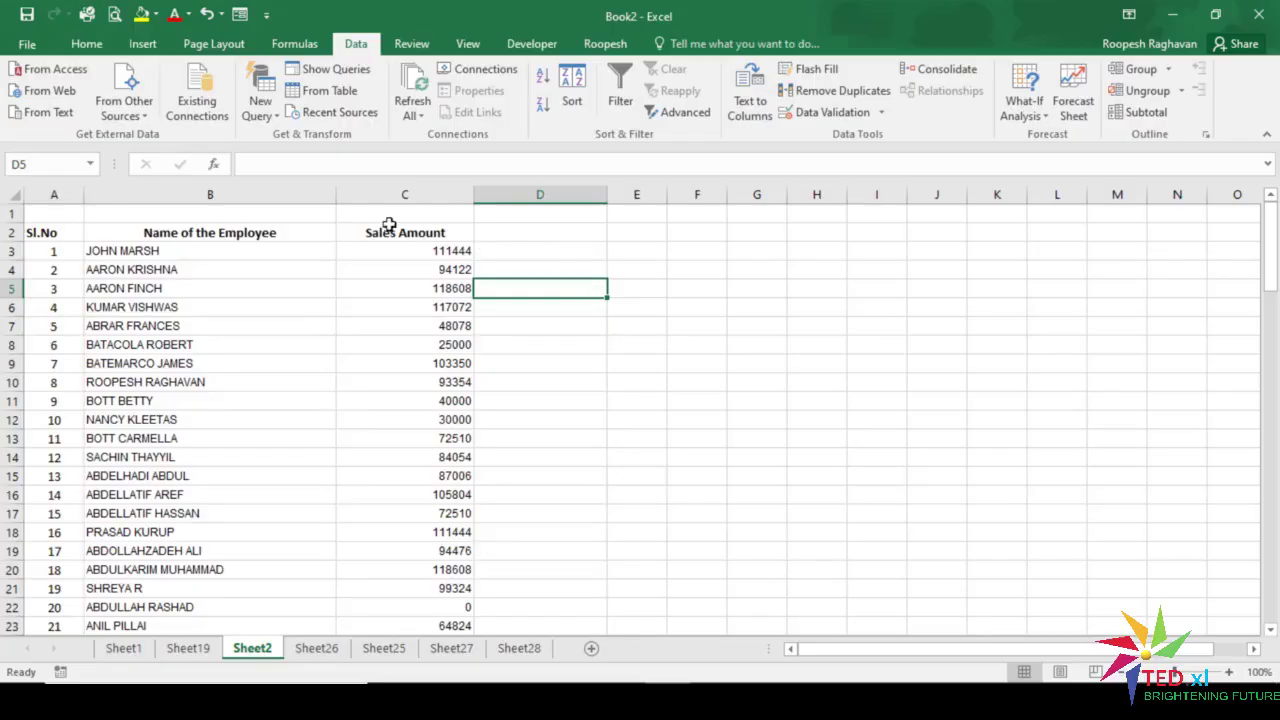
Step: Select the Sales Amount header C2 and open its Format Cells dialog with Ctrl+1
left_click(55, 232)
key("shift+Right")
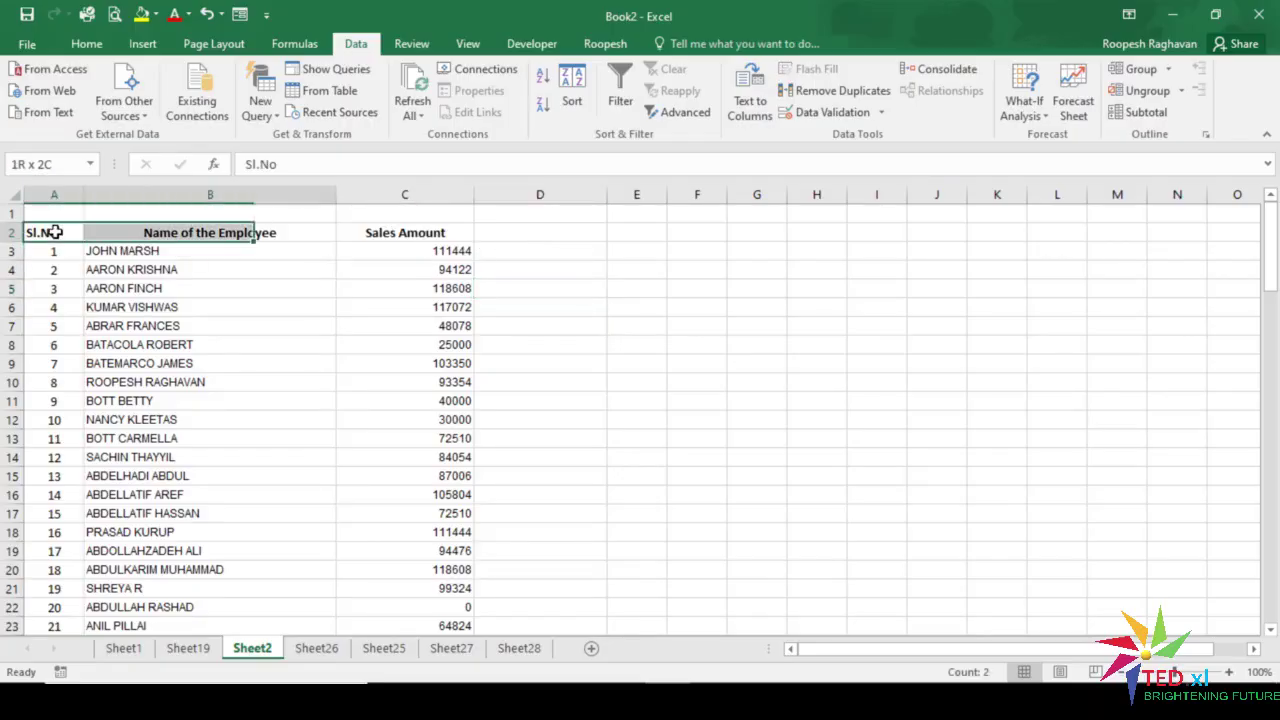
key("shift+Right")
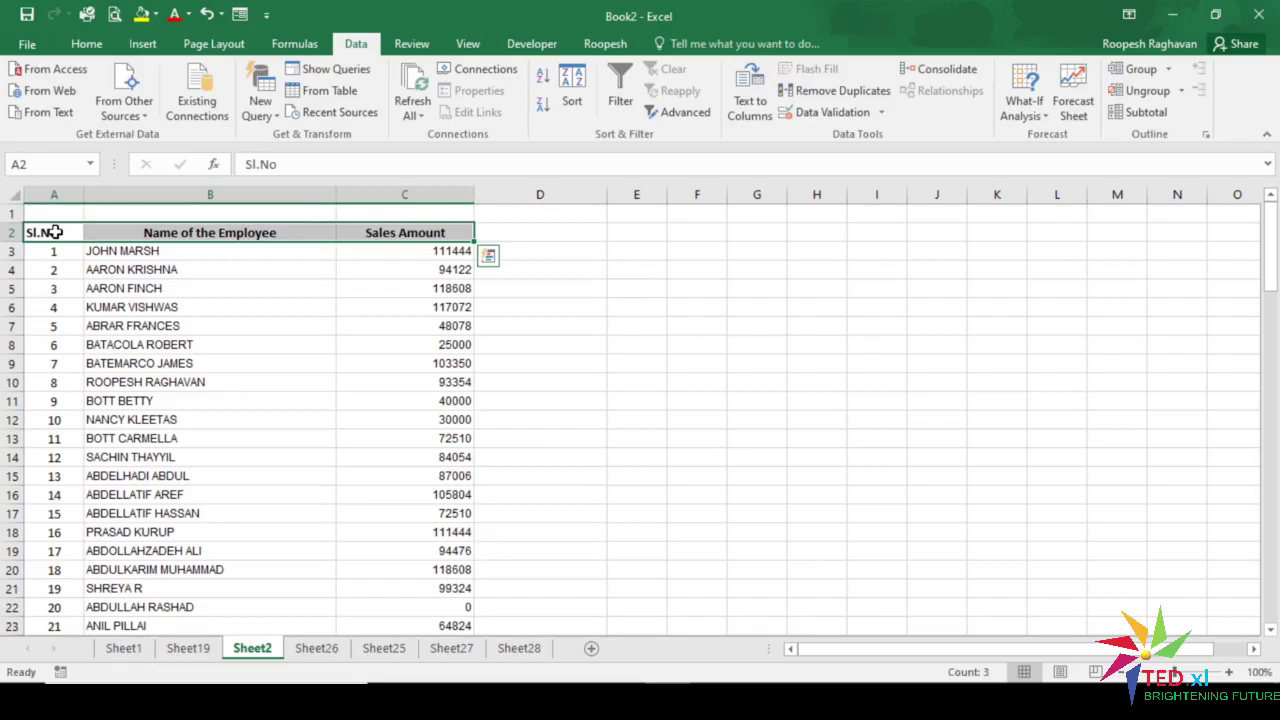
right_click(148, 232)
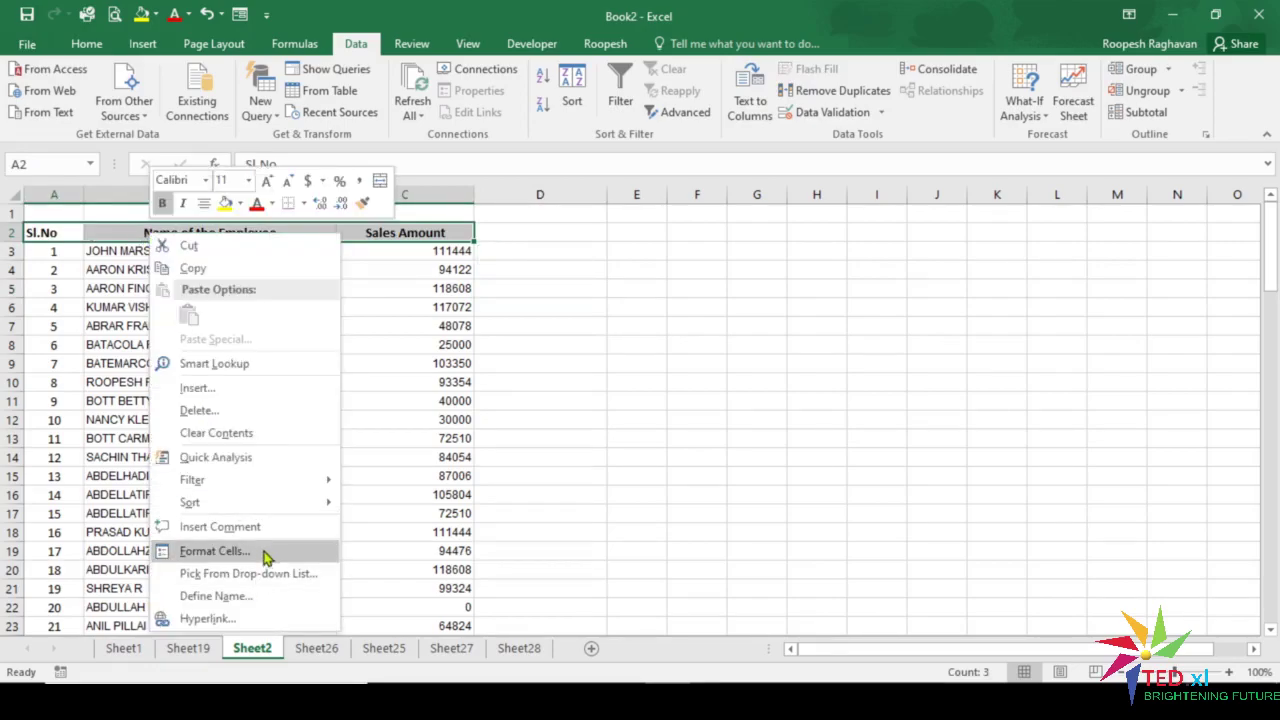
key("Escape")
left_click(495, 235)
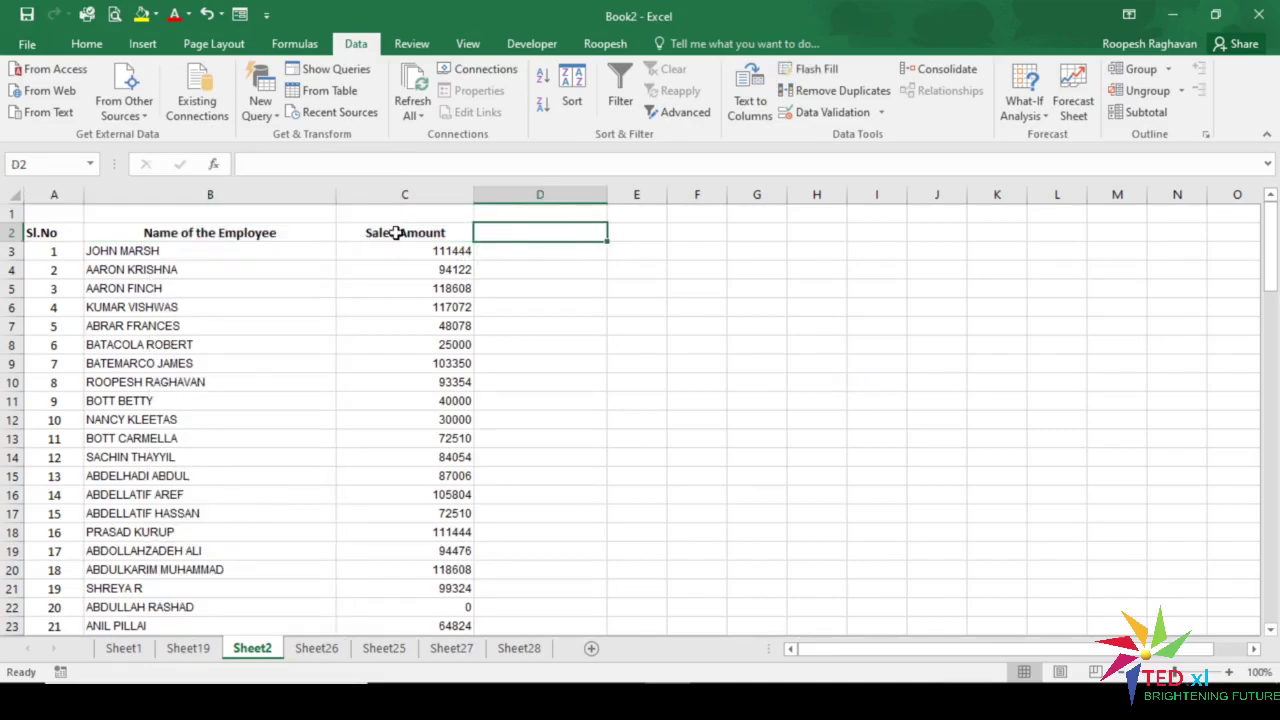
left_click_drag(397, 232, 74, 244)
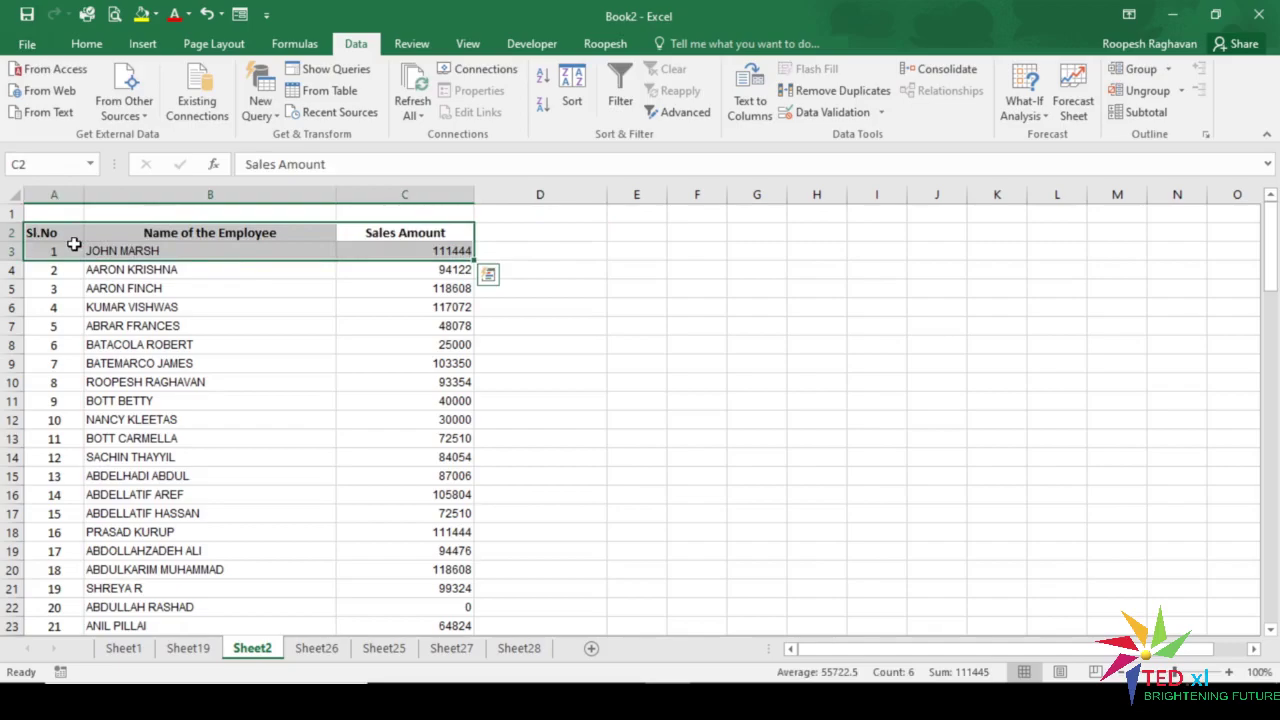
left_click(418, 232)
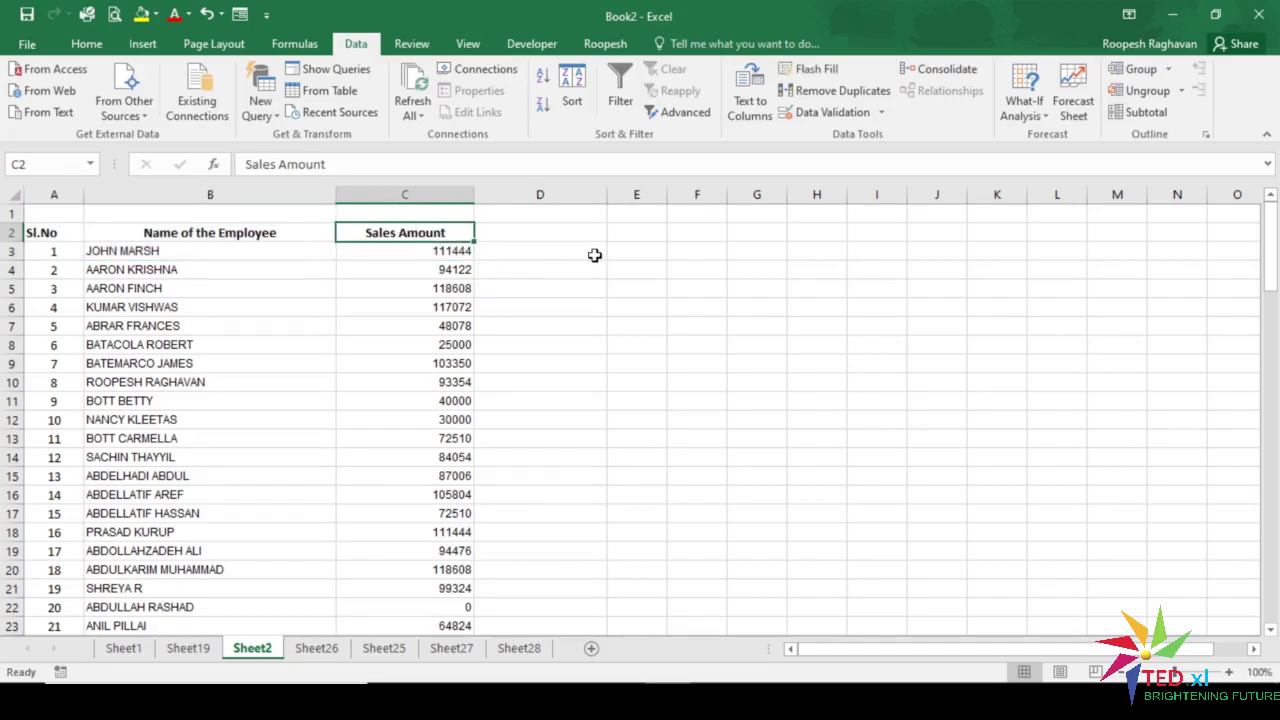
key("ctrl+1")
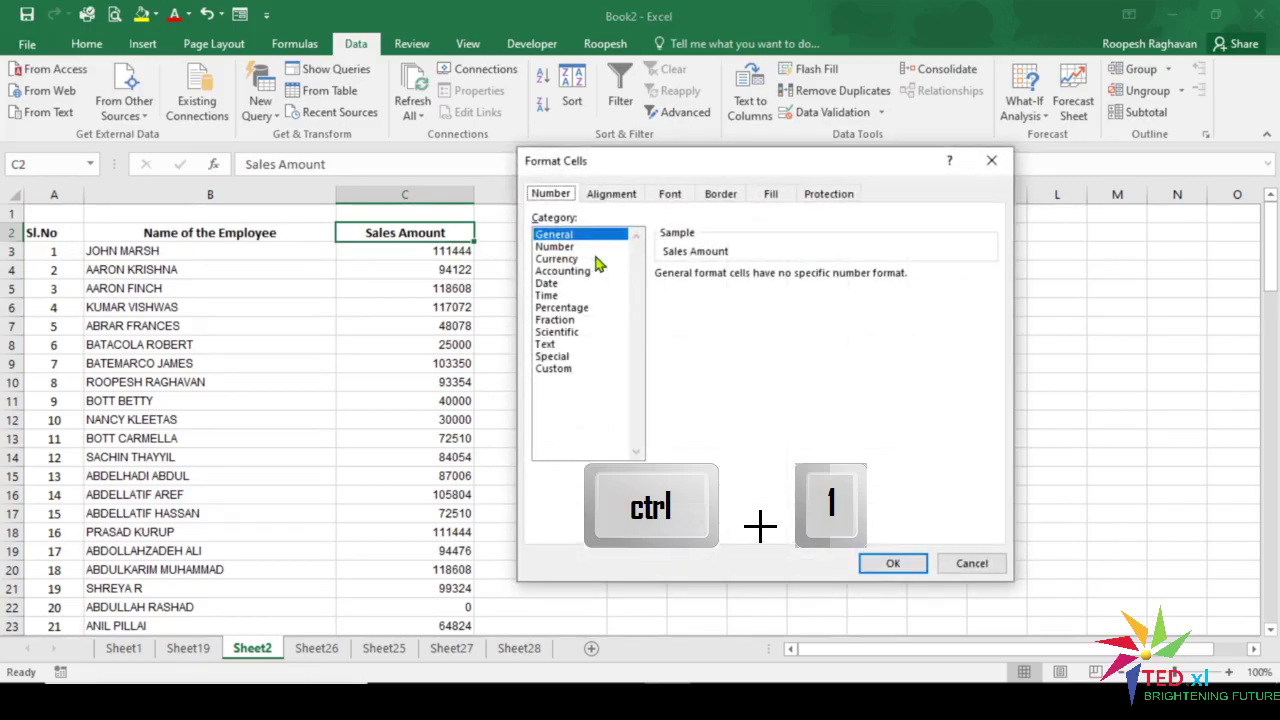
Step: Give the Sales Amount header Currency format and a gold fill, then select a data cell
left_click(571, 259)
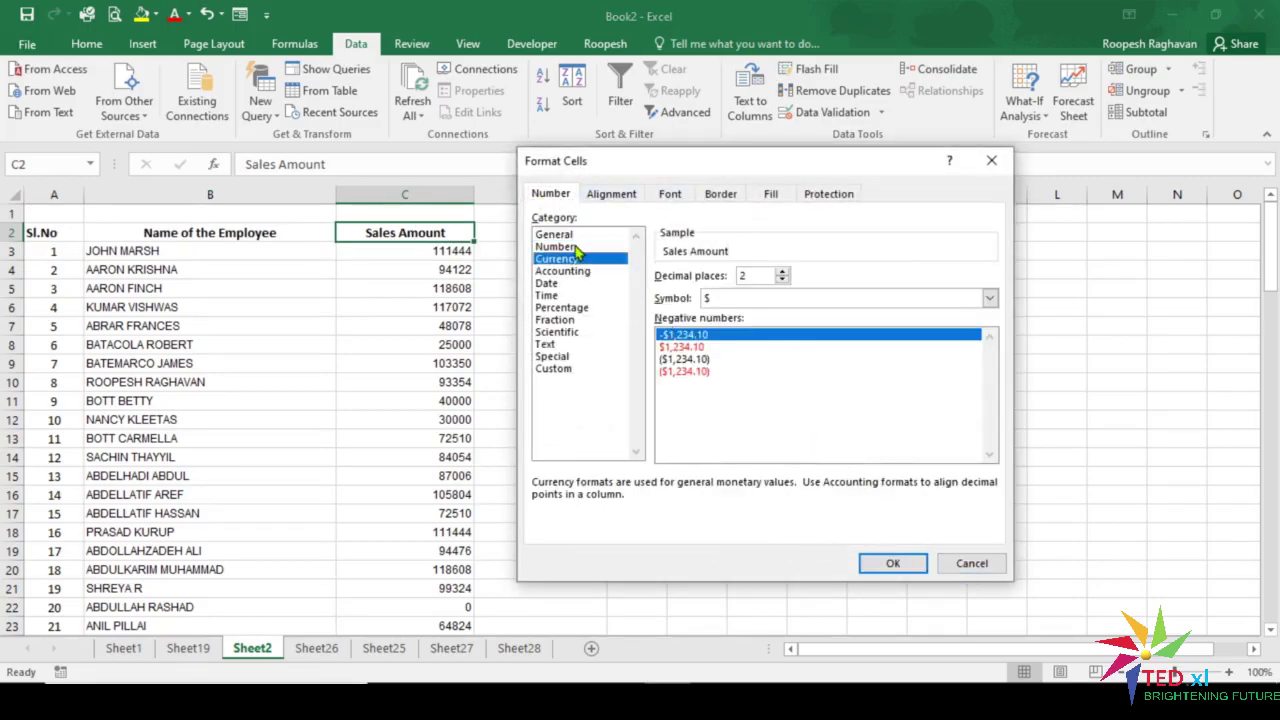
left_click(728, 194)
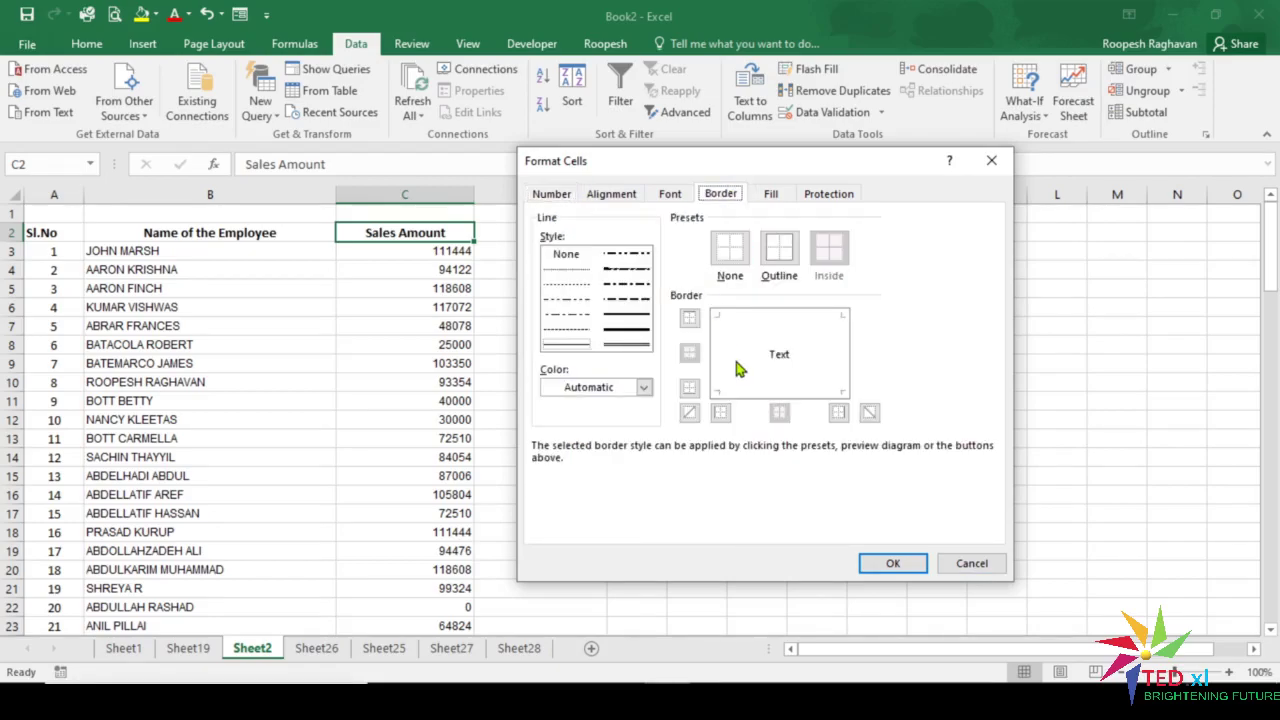
left_click(771, 194)
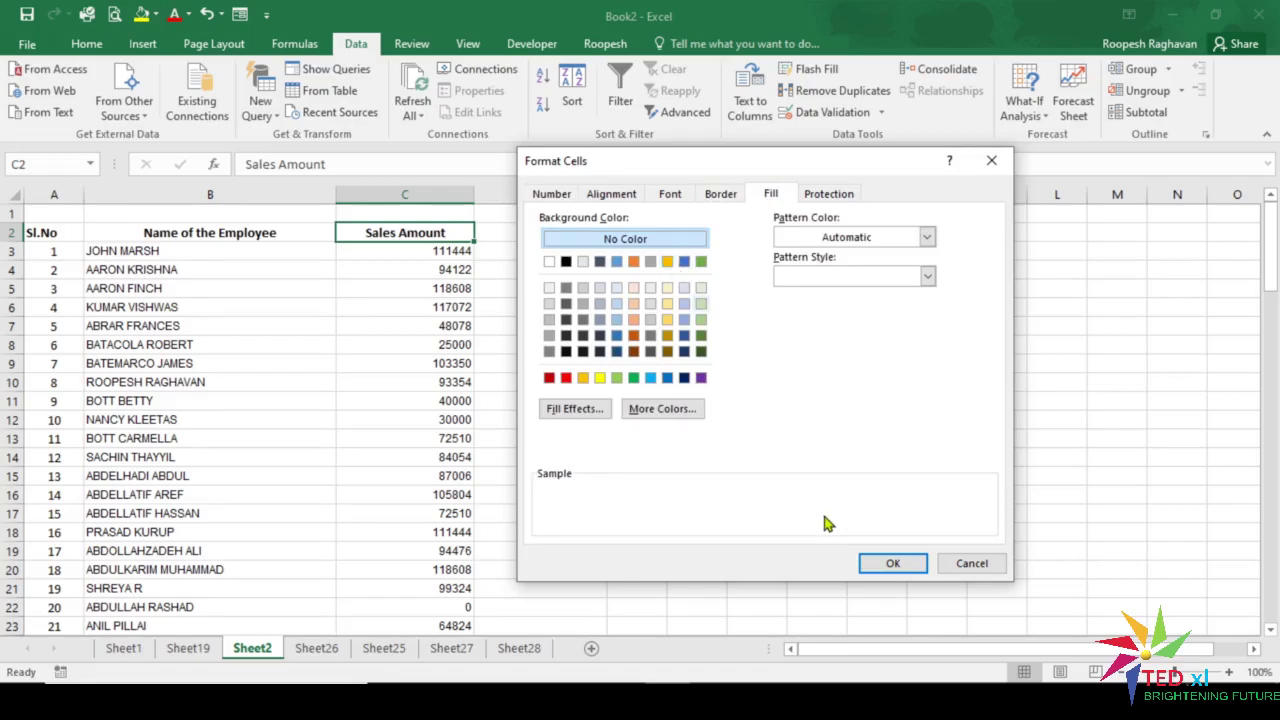
left_click(667, 261)
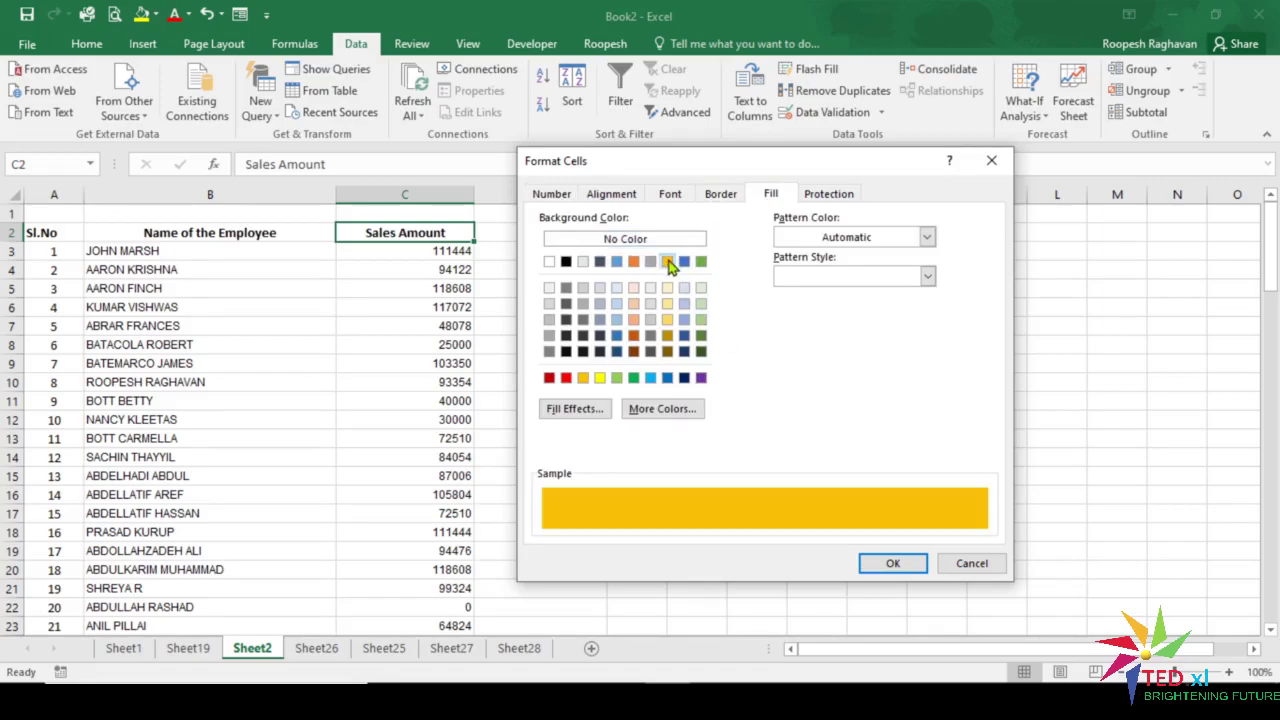
left_click(893, 563)
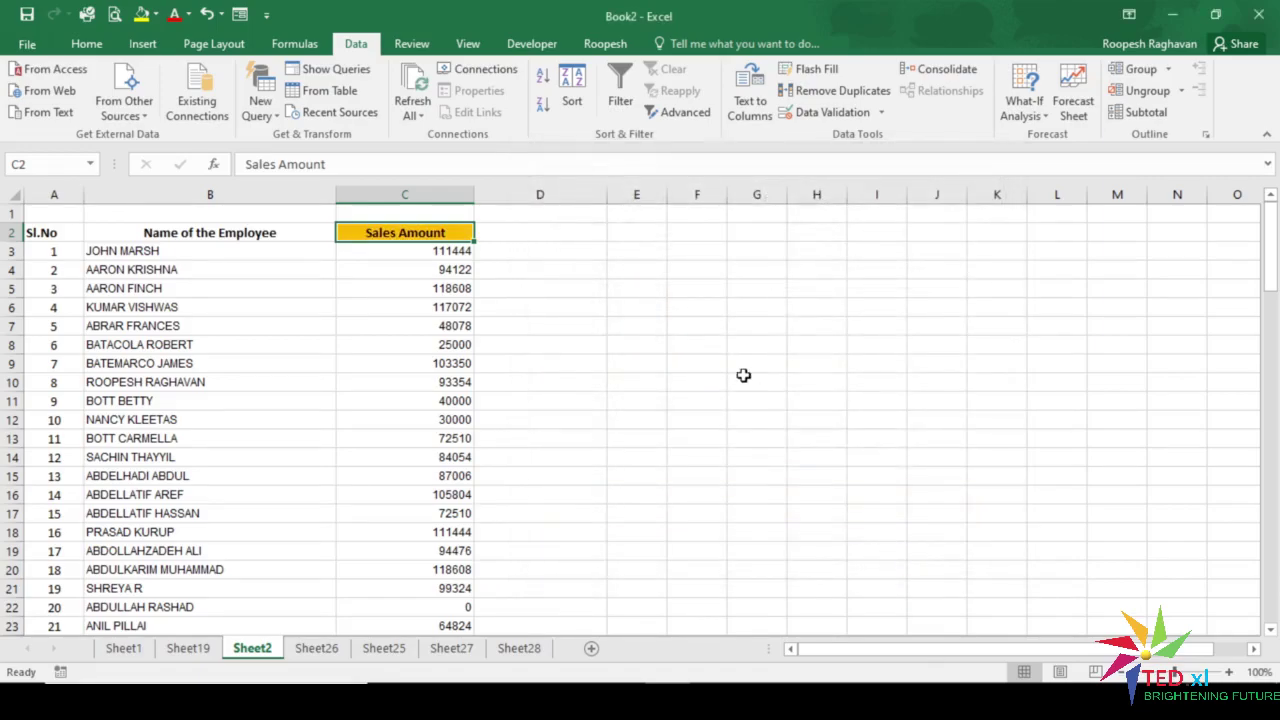
left_click(741, 370)
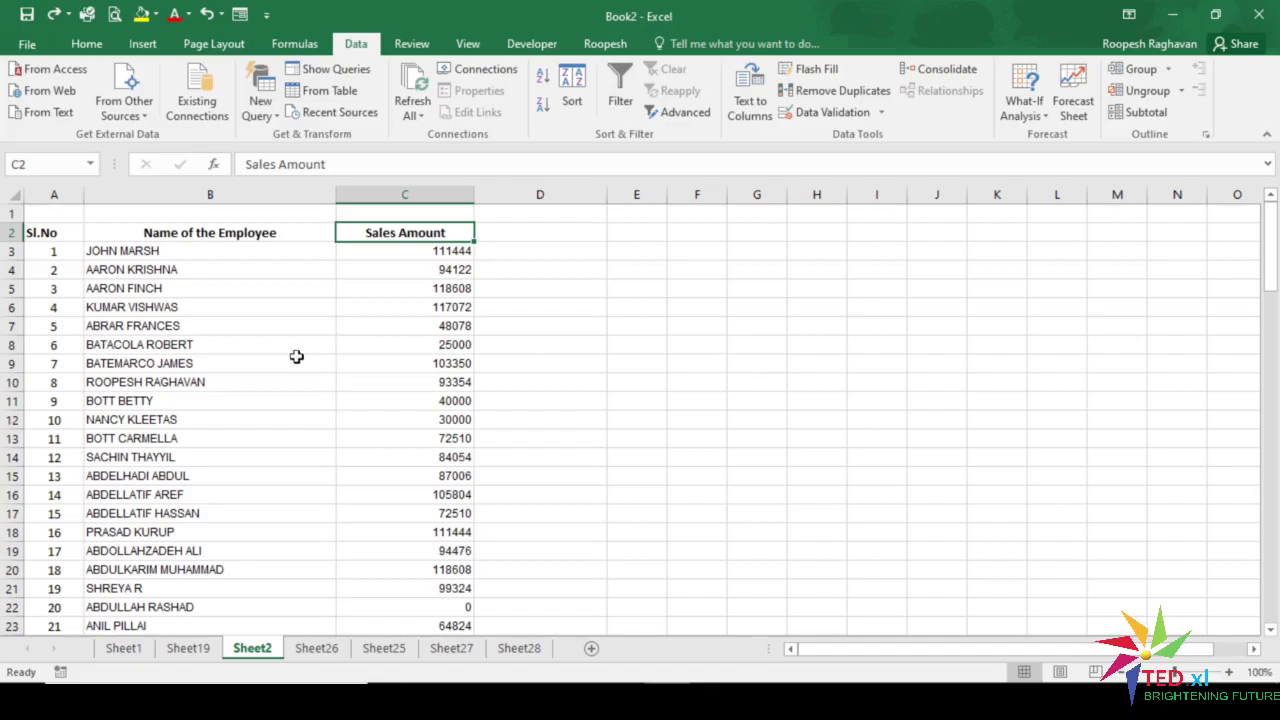
left_click(134, 267)
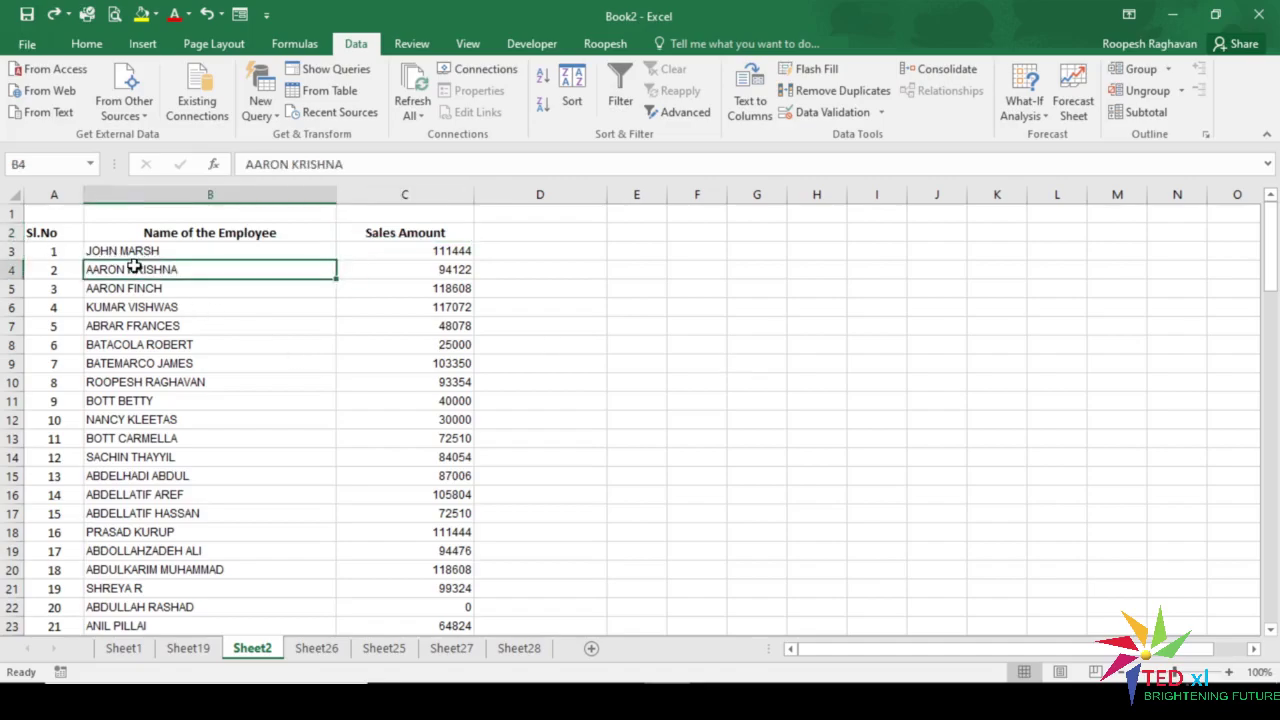
left_click(145, 44)
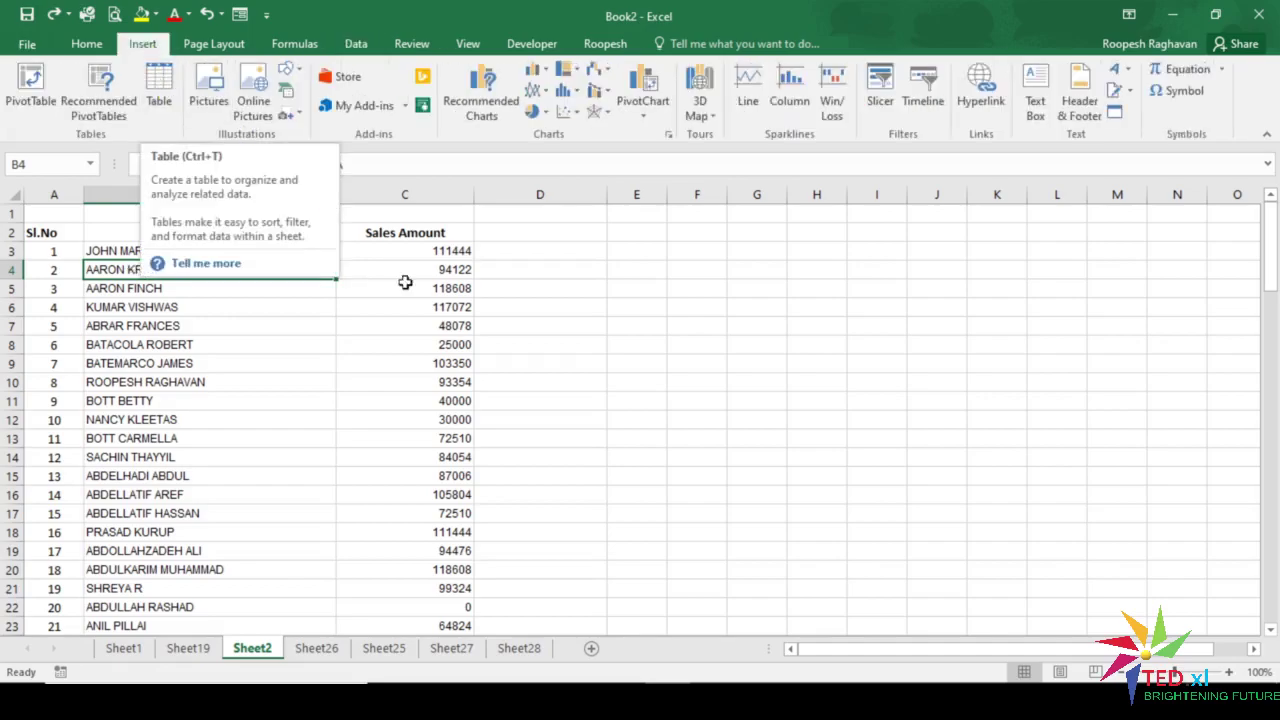
Step: Turn the employee sales list into a table with headers using Ctrl+T
left_click(444, 326)
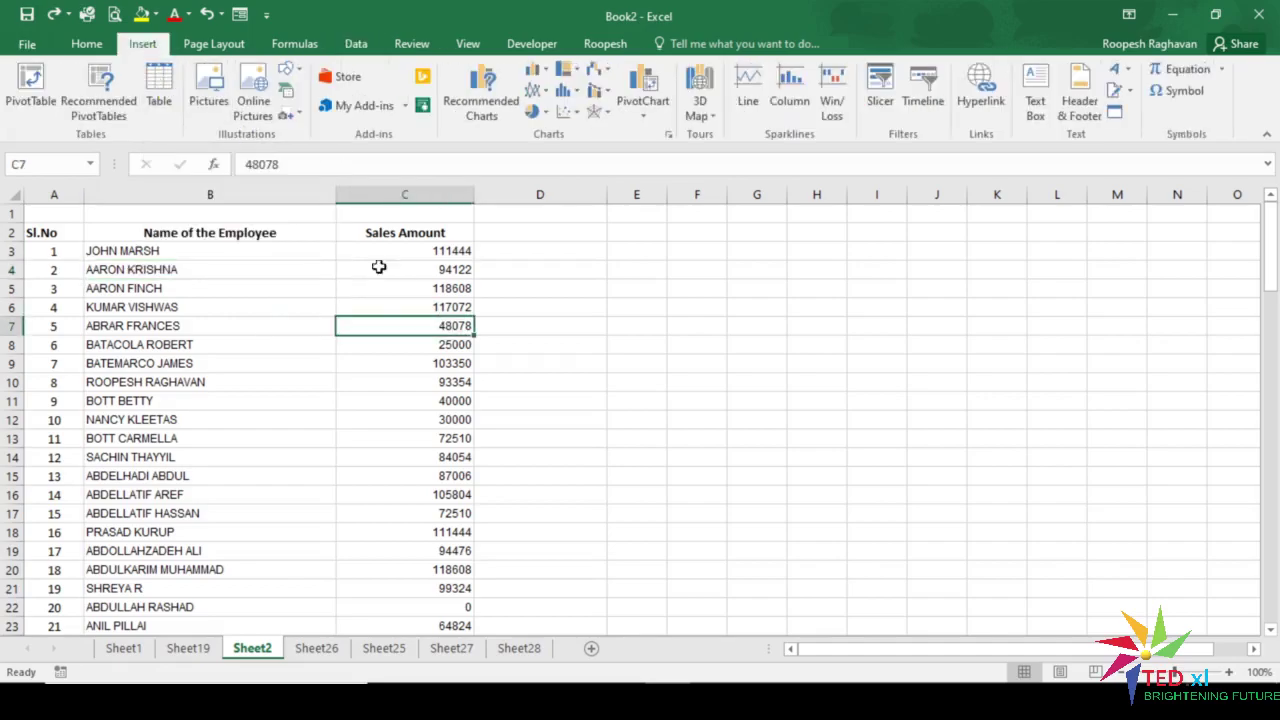
left_click(86, 44)
left_click(152, 340)
key("ctrl+t")
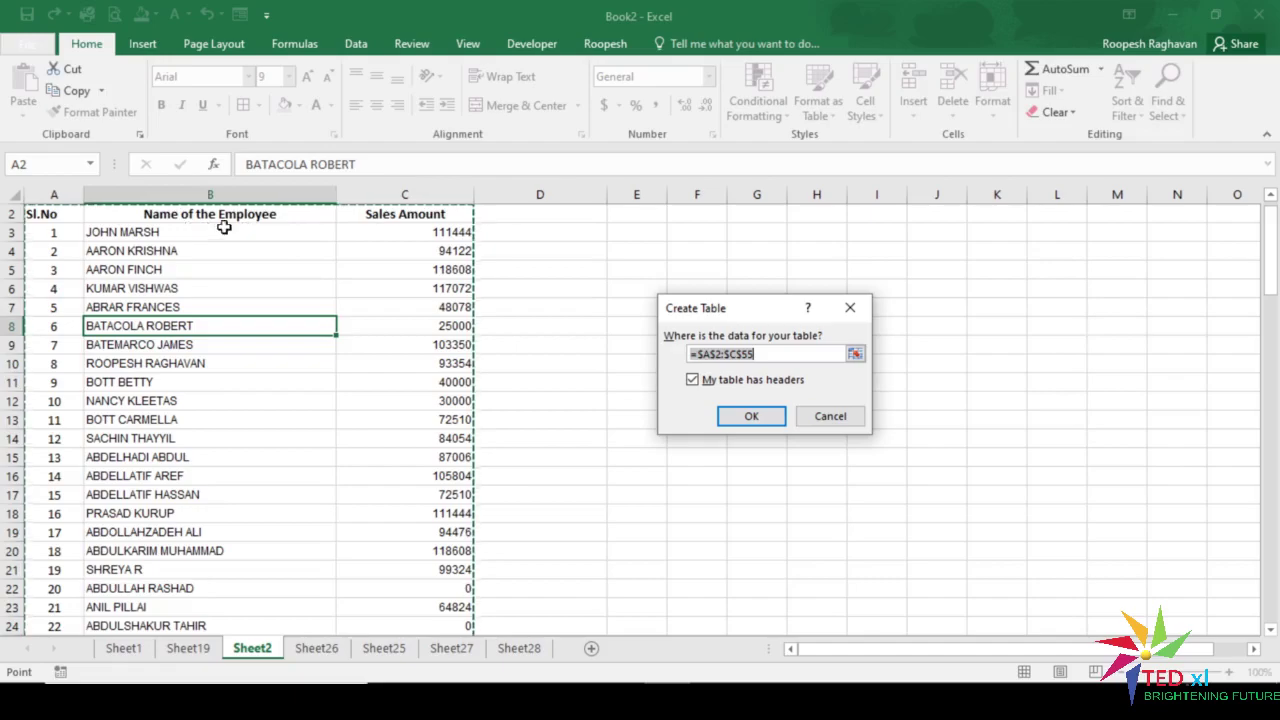
left_click(770, 426)
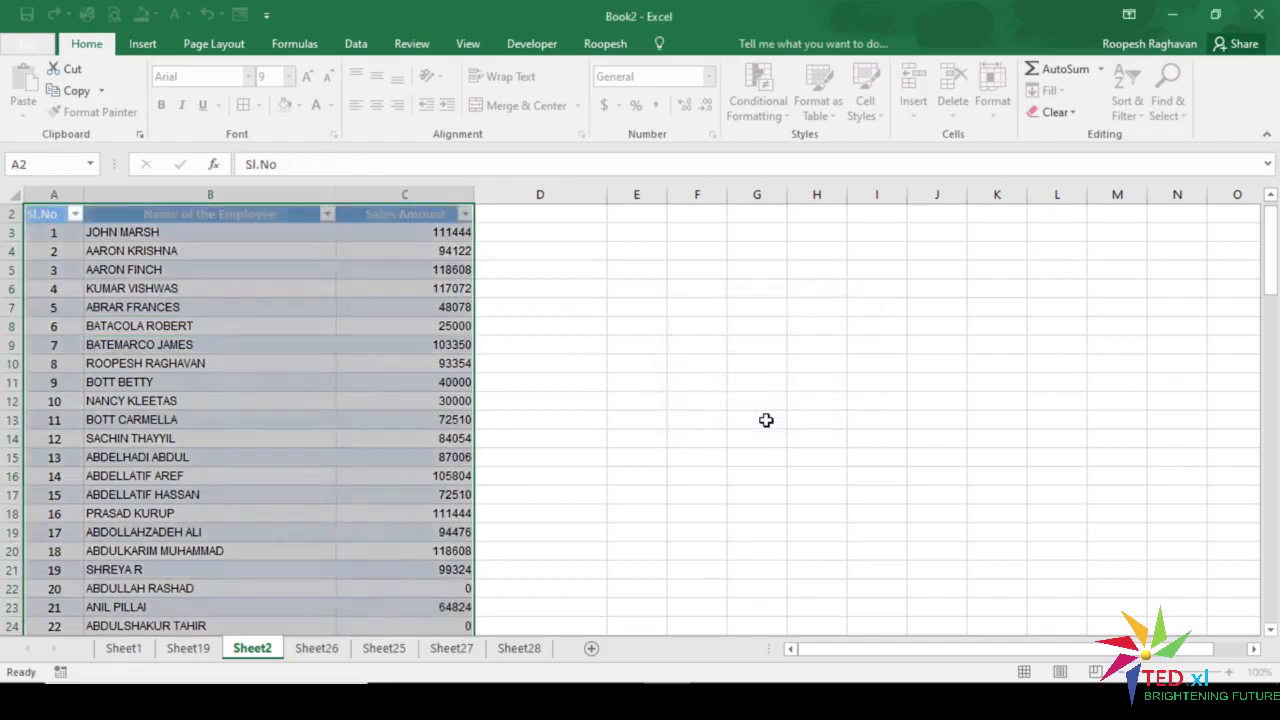
Step: Set the table style to None and convert the table back to a normal range
left_click(367, 404)
key("Left")
key("Left")
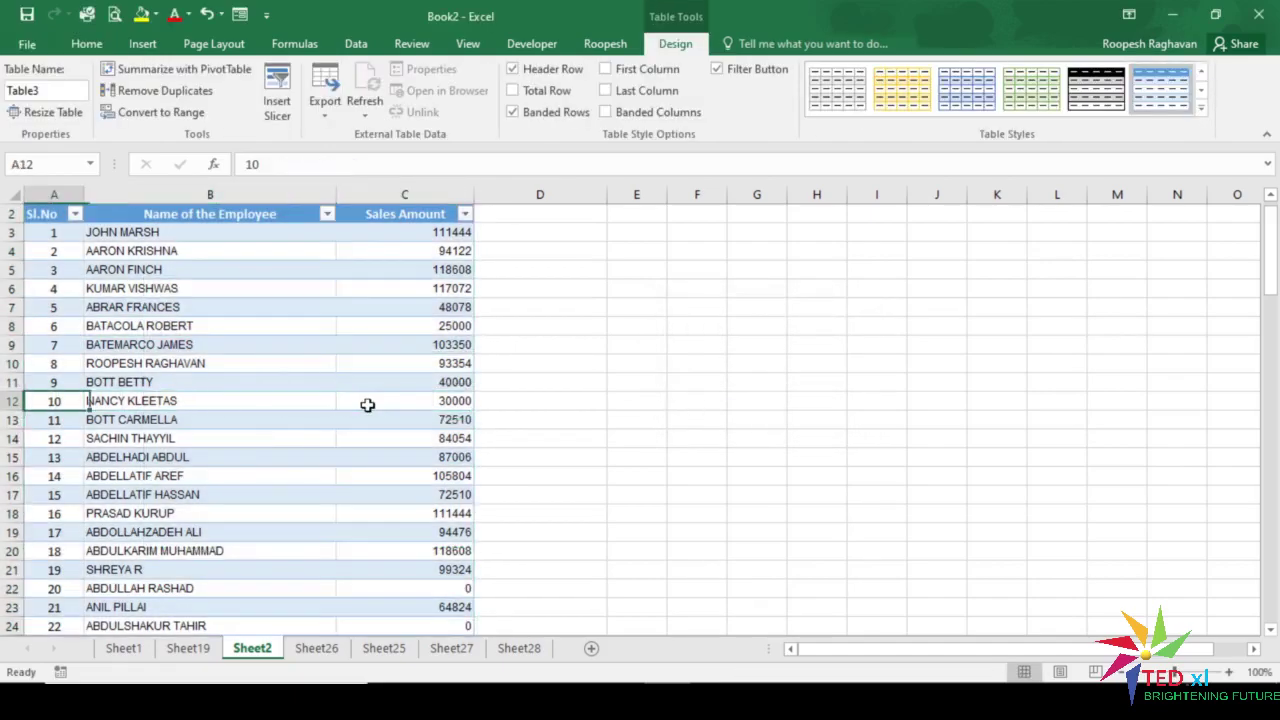
left_click(1201, 106)
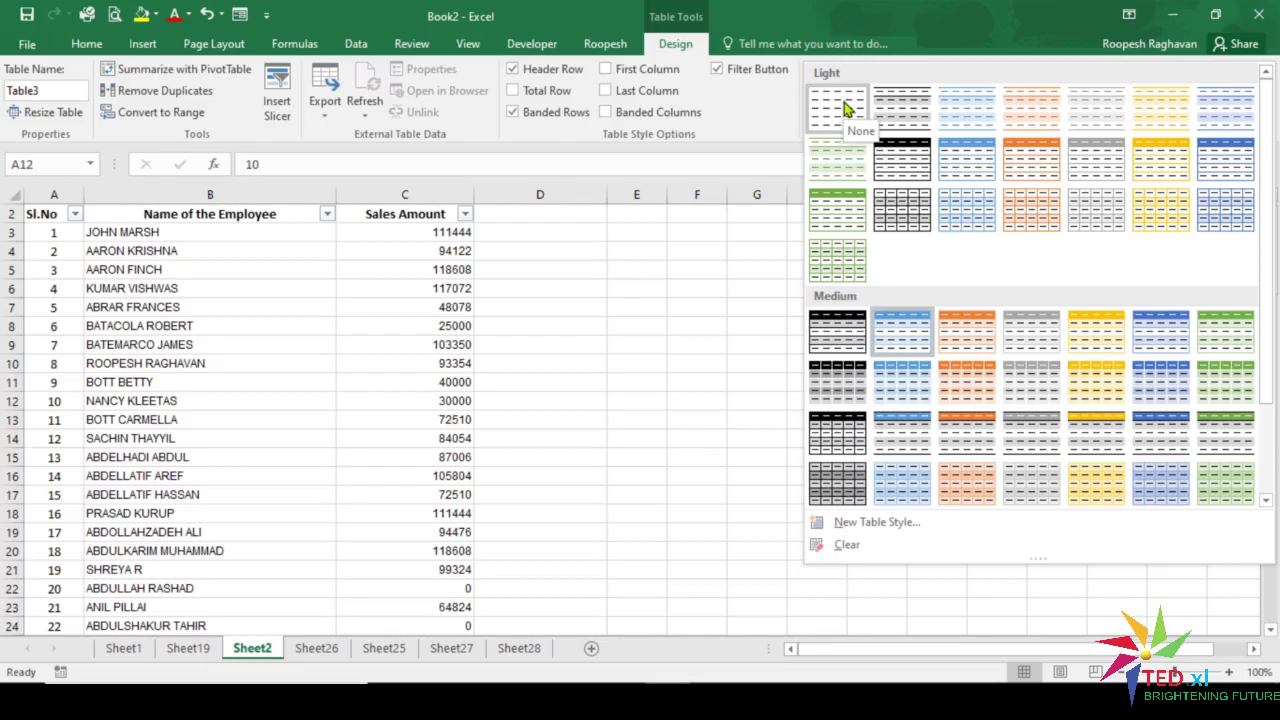
left_click(843, 103)
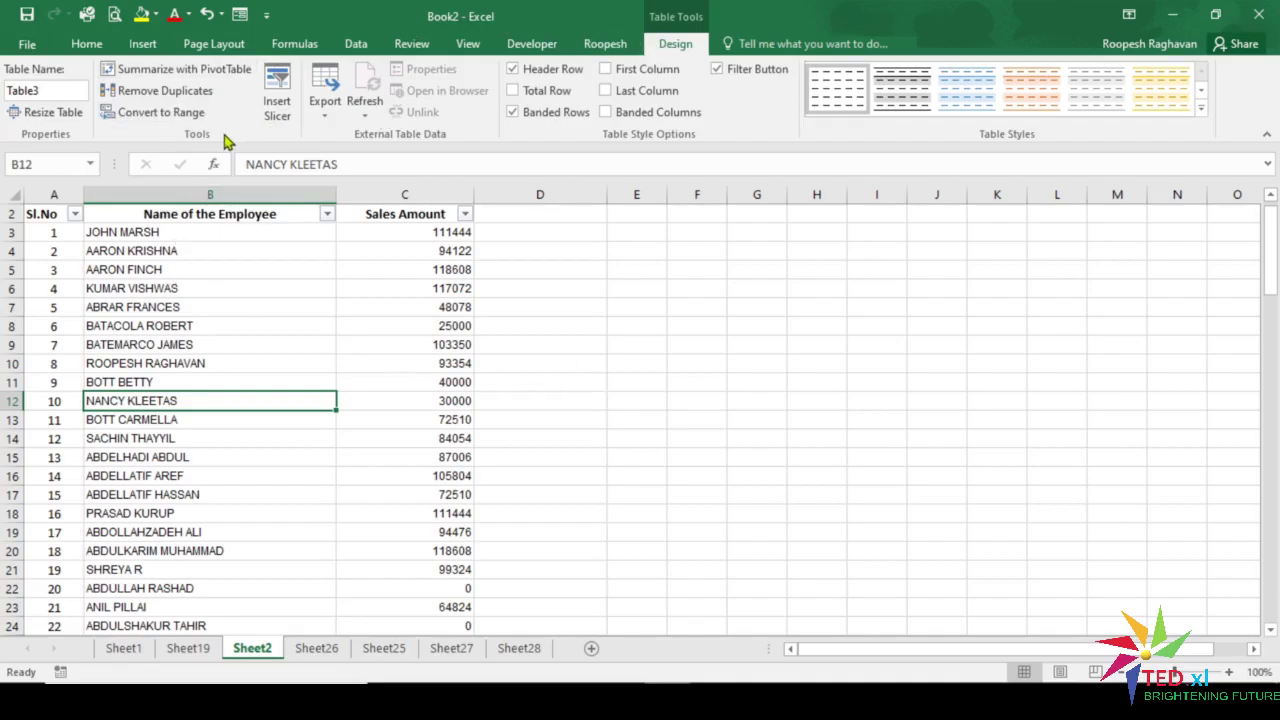
left_click(180, 113)
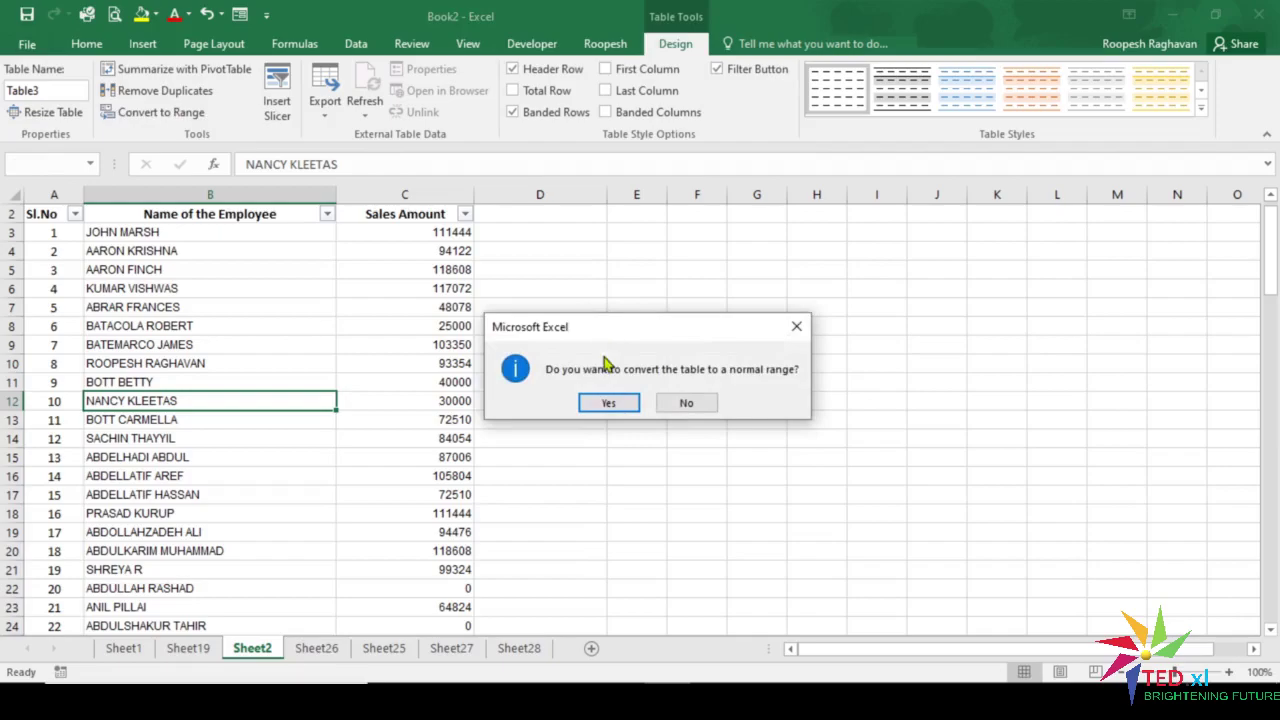
left_click(608, 402)
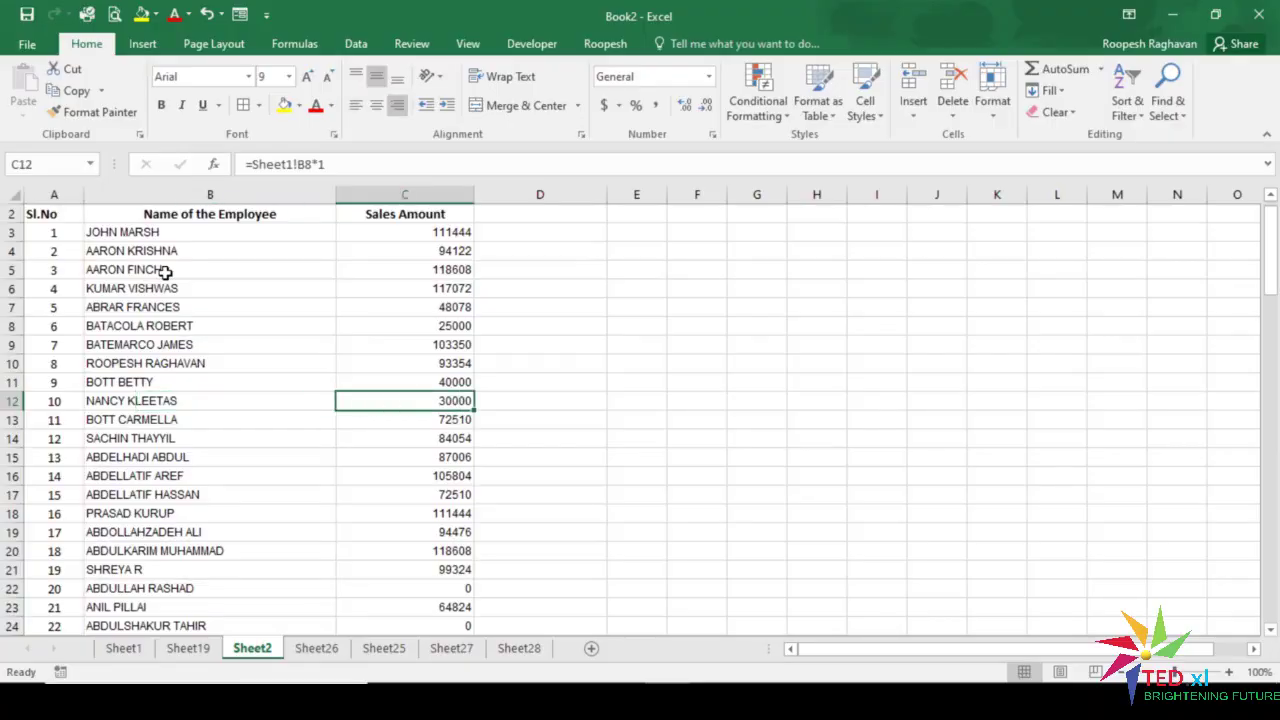
Step: Jump to the last sales amount in C55, then step down to empty C56
key("ctrl+Down")
key("Down")
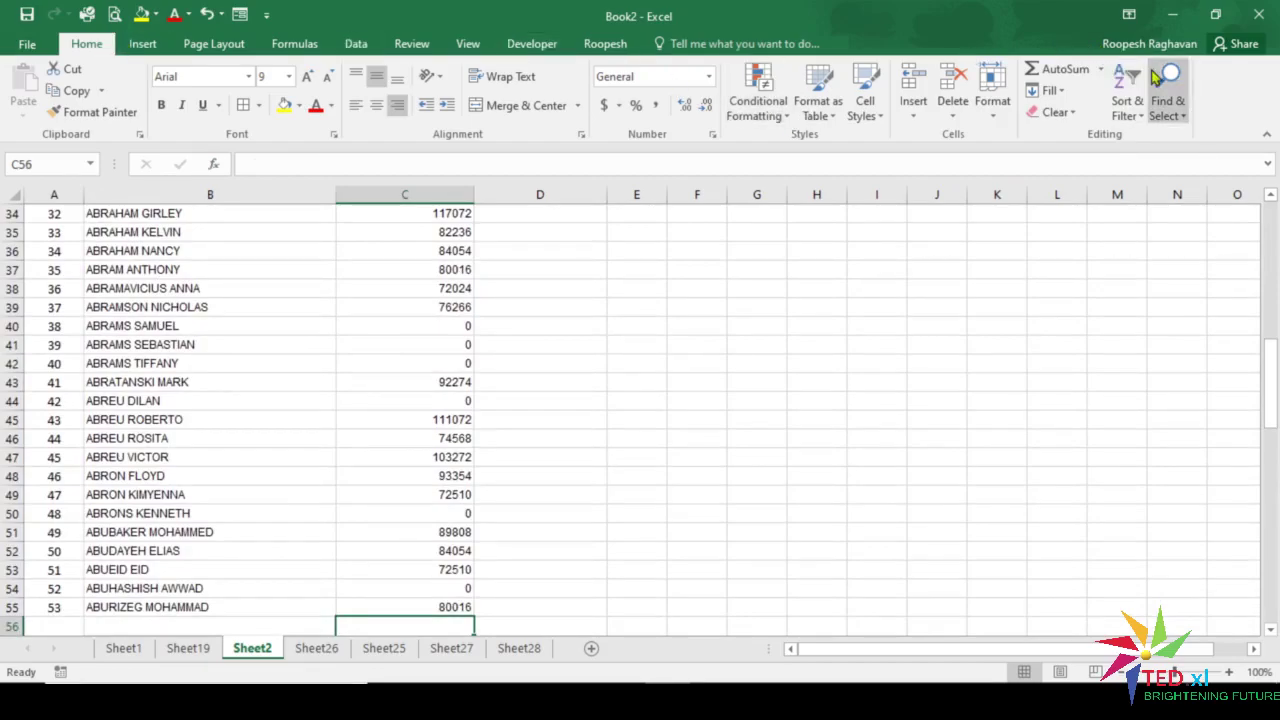
Step: AutoSum the sales amounts in C56 and label B56 'Total'
left_click(1066, 72)
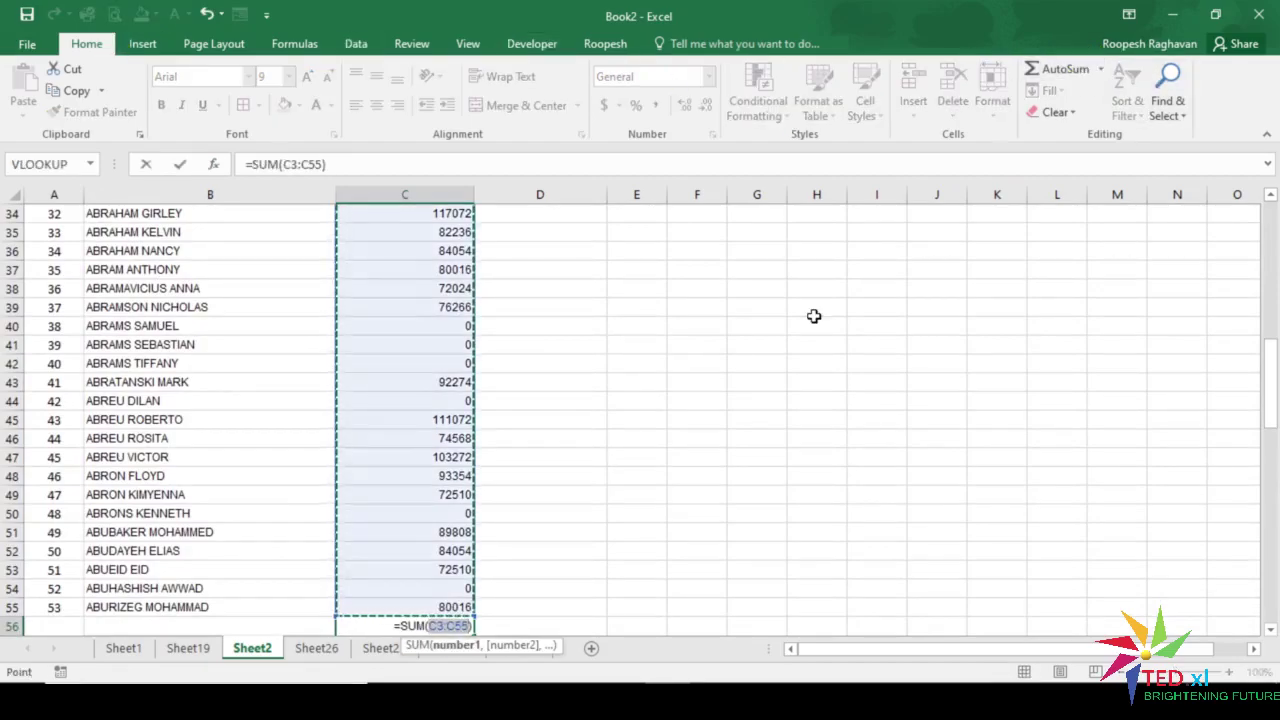
key("Return")
key("Up")
key("Left")
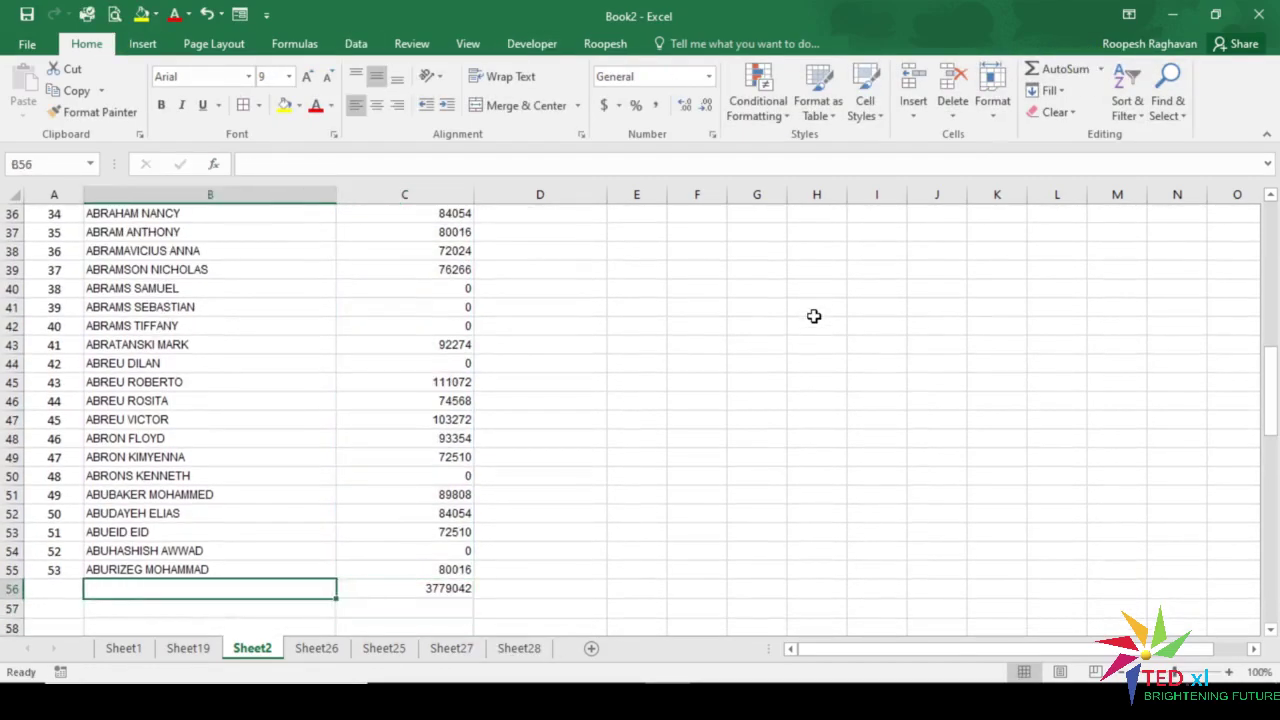
type("Total")
key("Return")
Step: Bold the Total row and redo the C56 sum with Alt+=, giving 3779042
key("Up")
key("shift+Right")
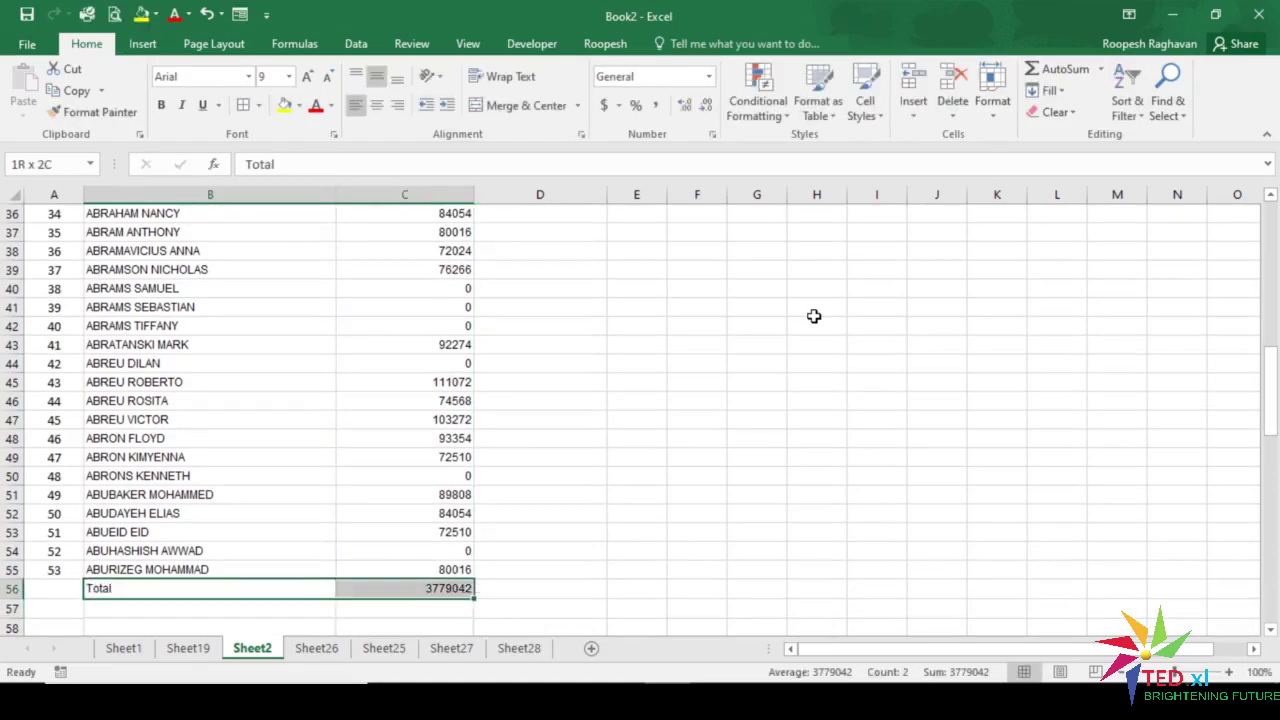
key("shift+Right")
key("ctrl+b")
key("shift+Left")
key("shift+Left")
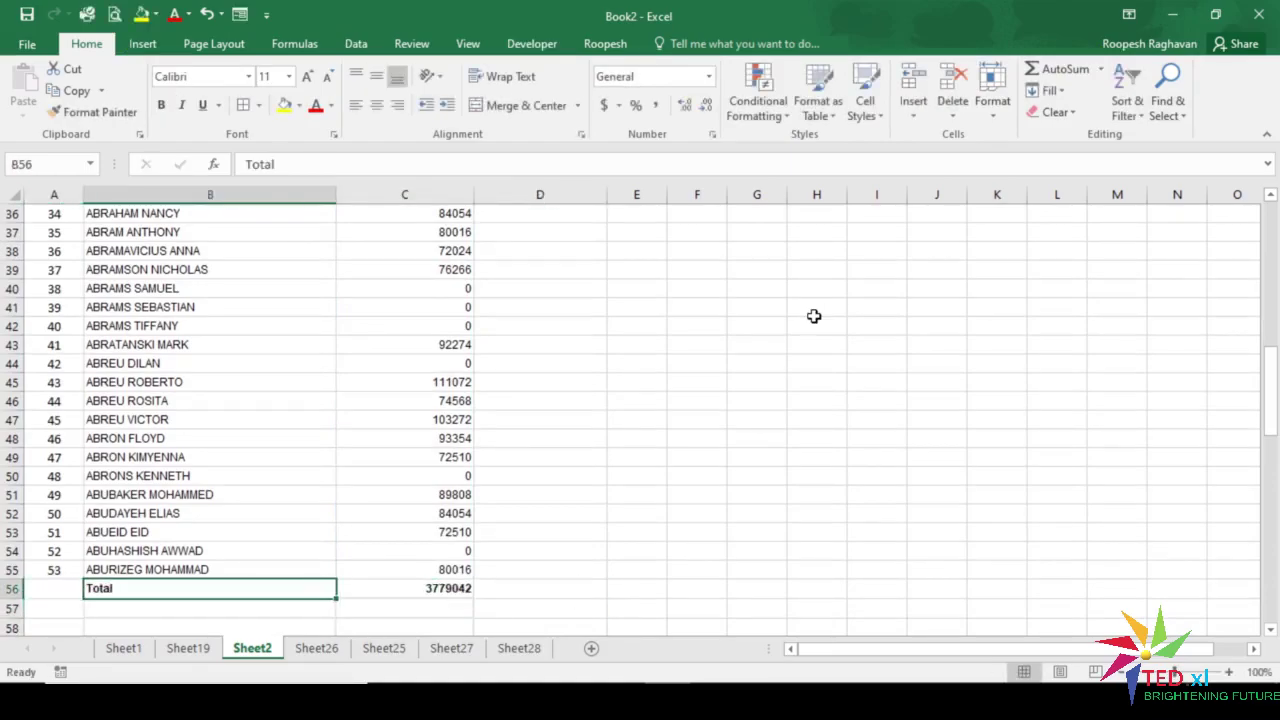
key("Right")
key("Delete")
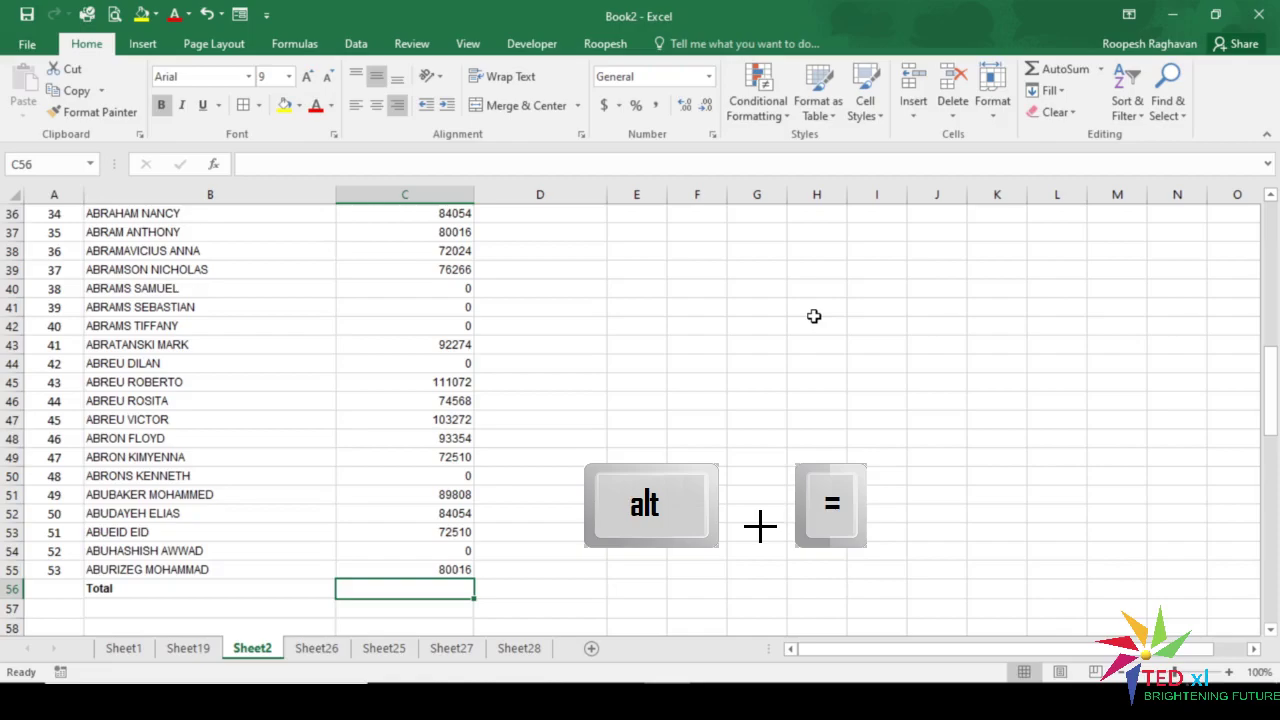
key("alt+equal")
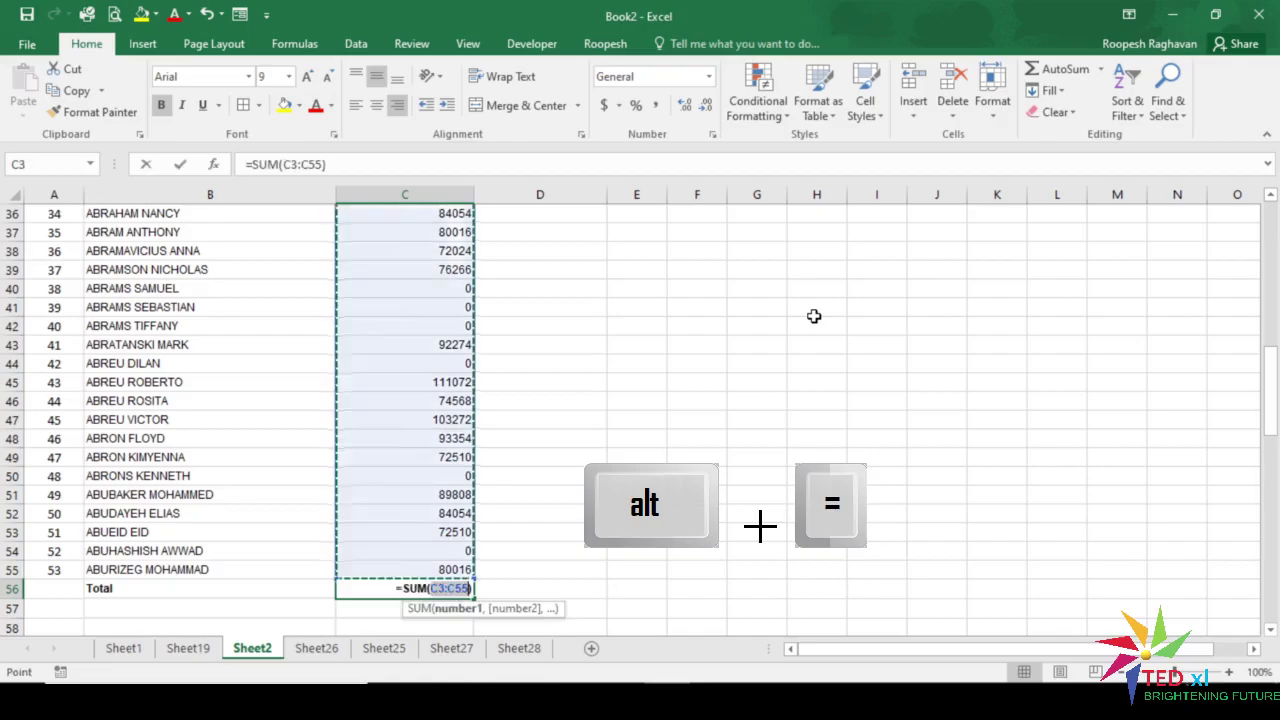
key("ctrl+Return")
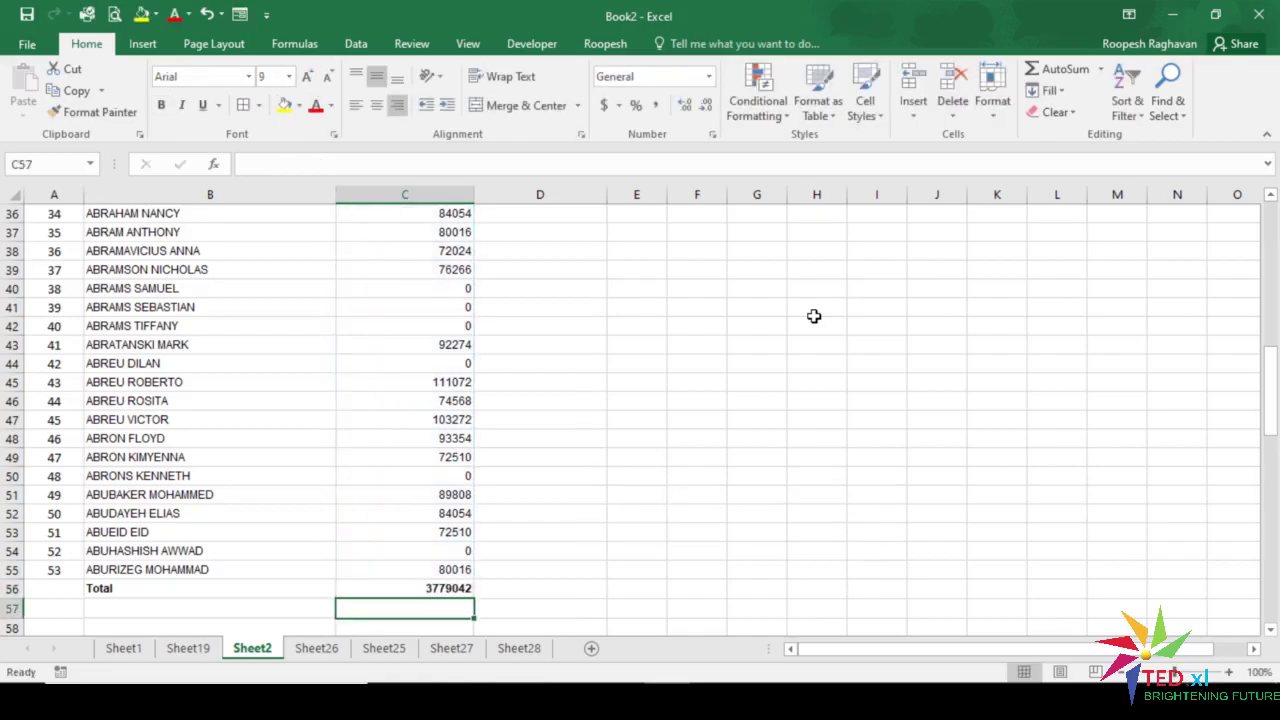
Step: Enter 2344 in D51 and sum C51:D51 into E51, giving 92152
key("Up")
key("Up")
key("Up")
key("Up")
key("Up")
key("Right")
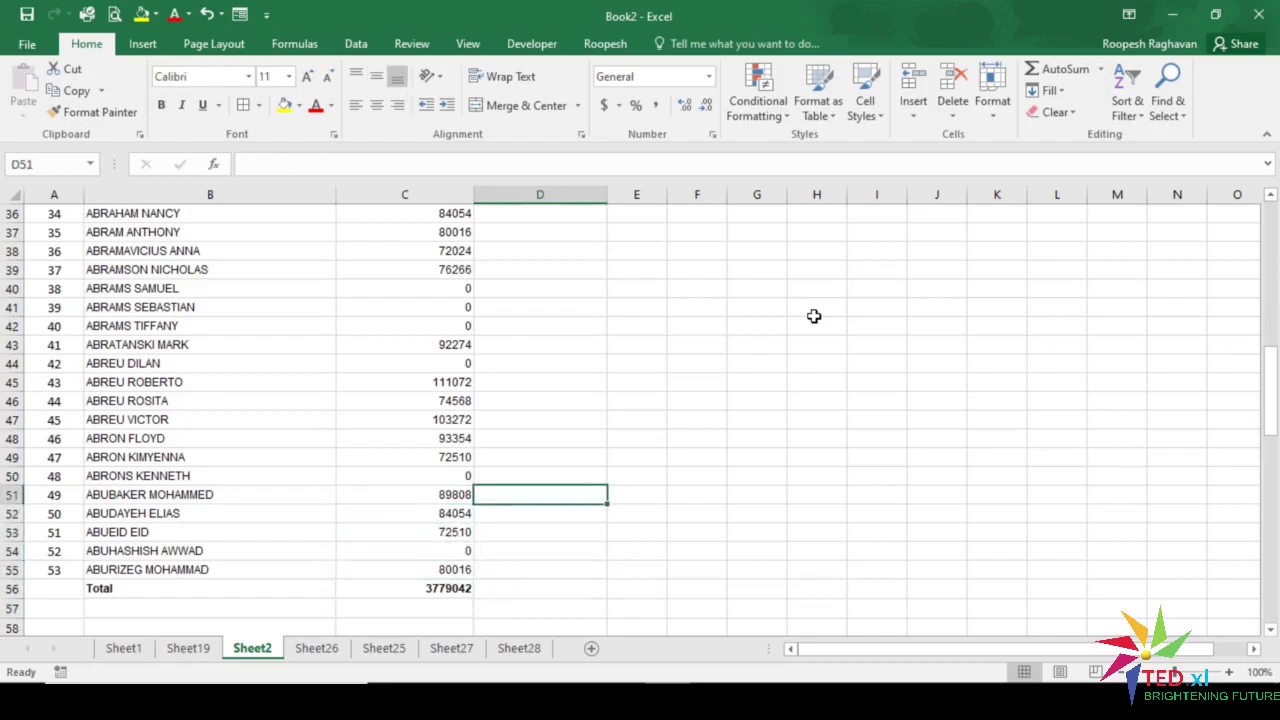
type("2344")
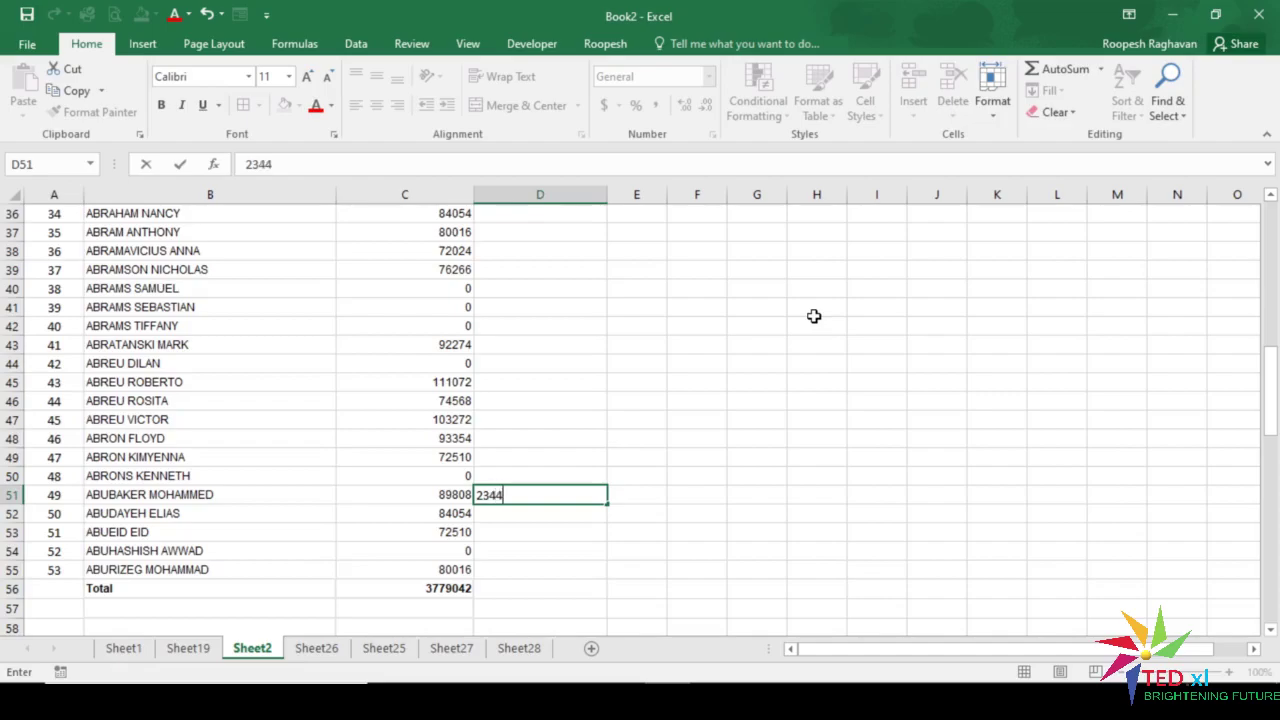
key("Tab")
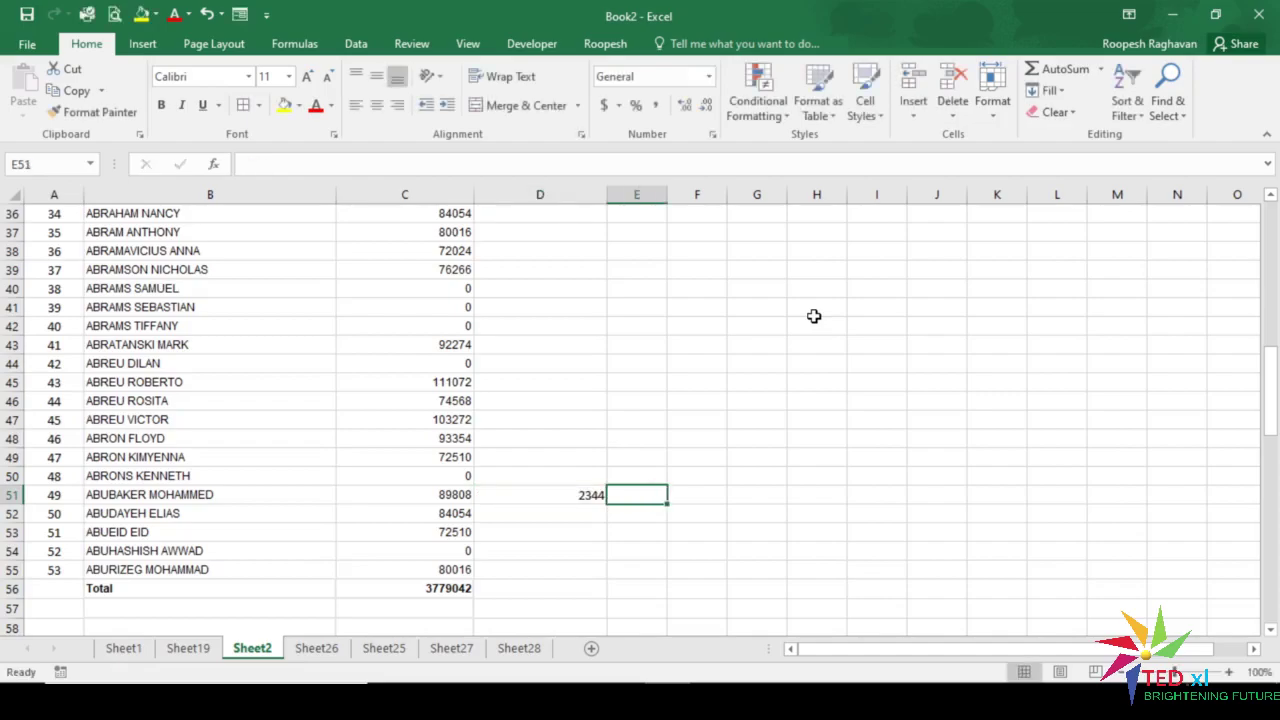
key("alt+equal")
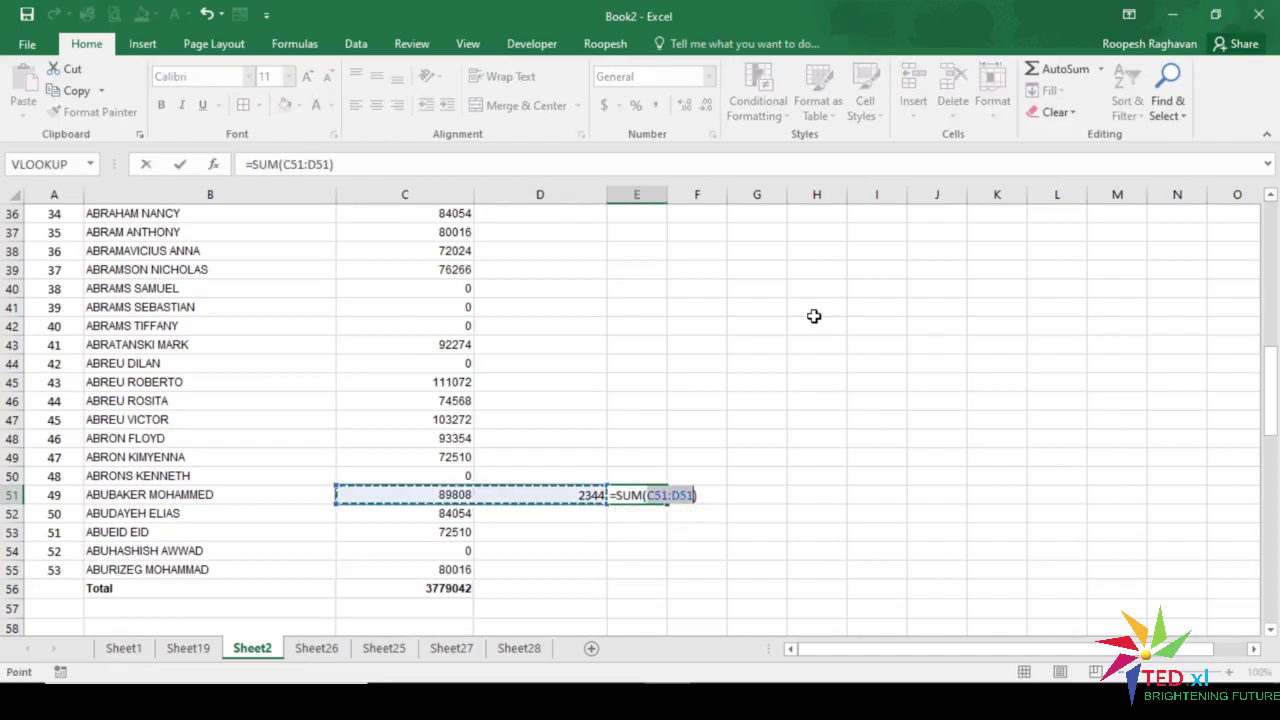
key("Return")
key("Up")
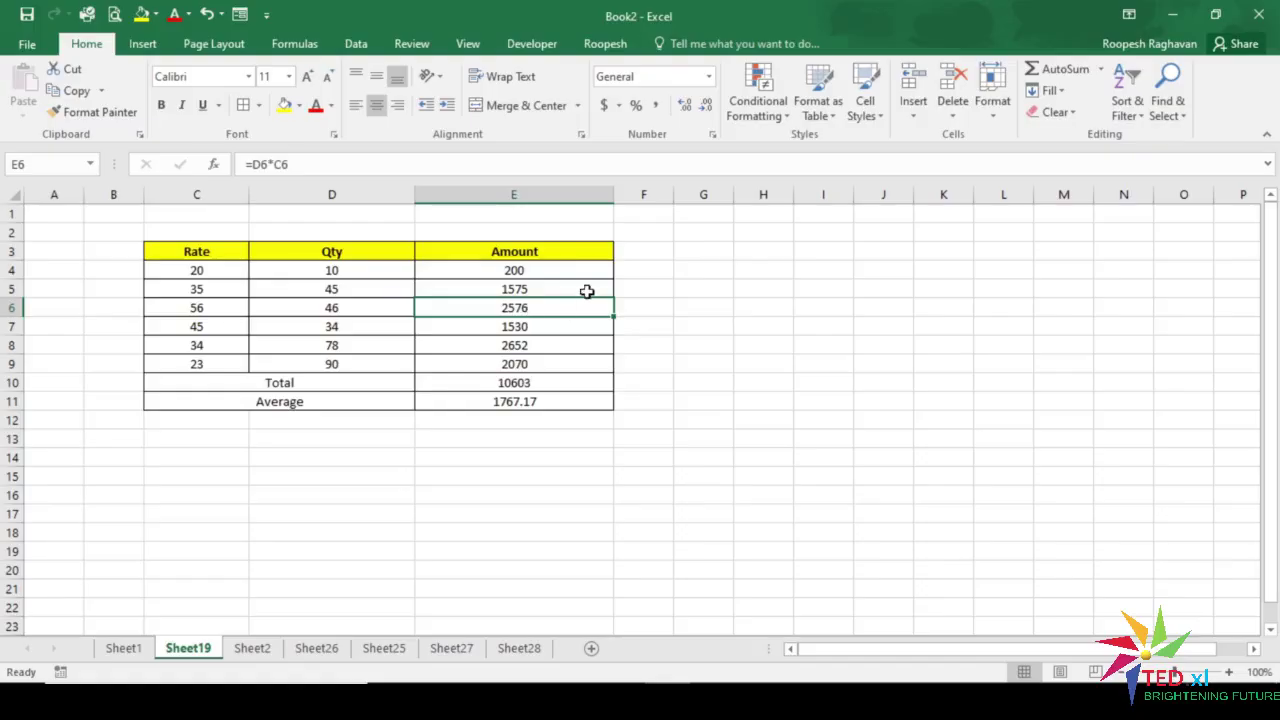
Step: Copy the Average formula from E11 into E17 and compare the two formulas
key("Down")
key("Down")
key("Down")
key("Down")
key("Down")
key("ctrl+c")
key("Down")
key("Down")
key("Down")
key("Down")
key("Down")
key("Down")
key("Return")
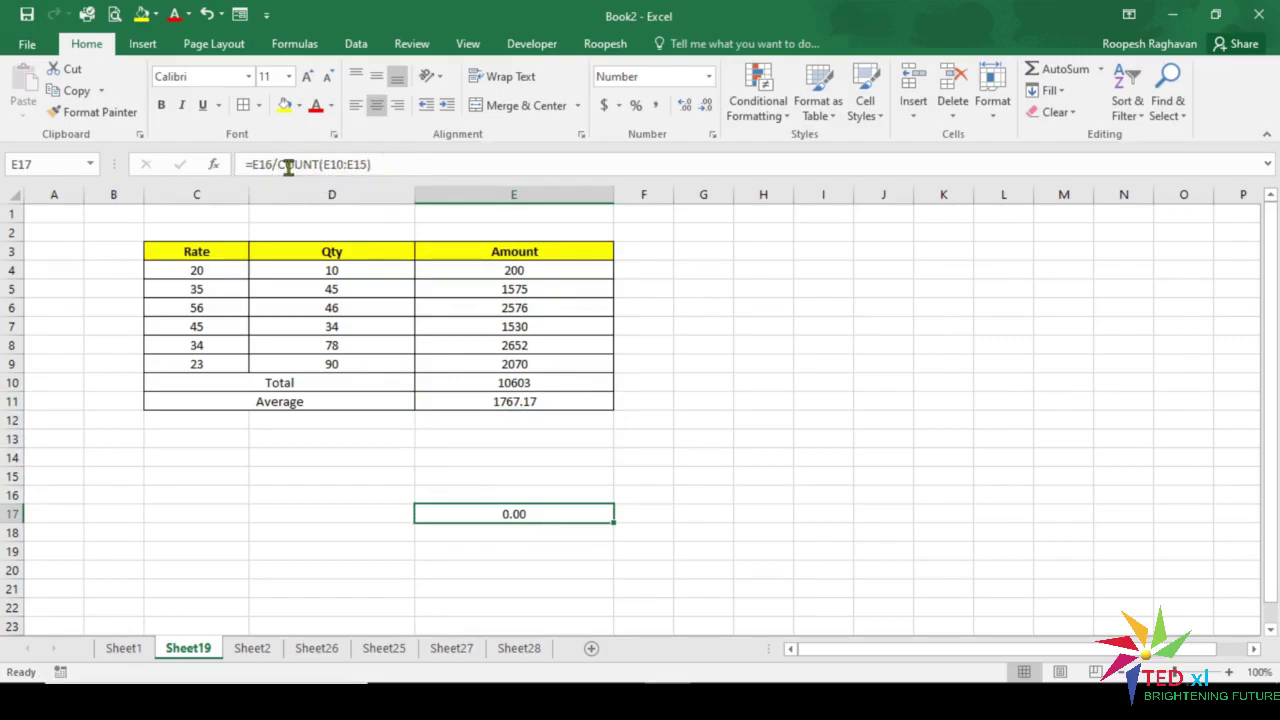
left_click(496, 403)
left_click(508, 515)
Step: Copy the Amount cells E4:E11 and paste them into column K
left_click_drag(536, 272, 537, 401)
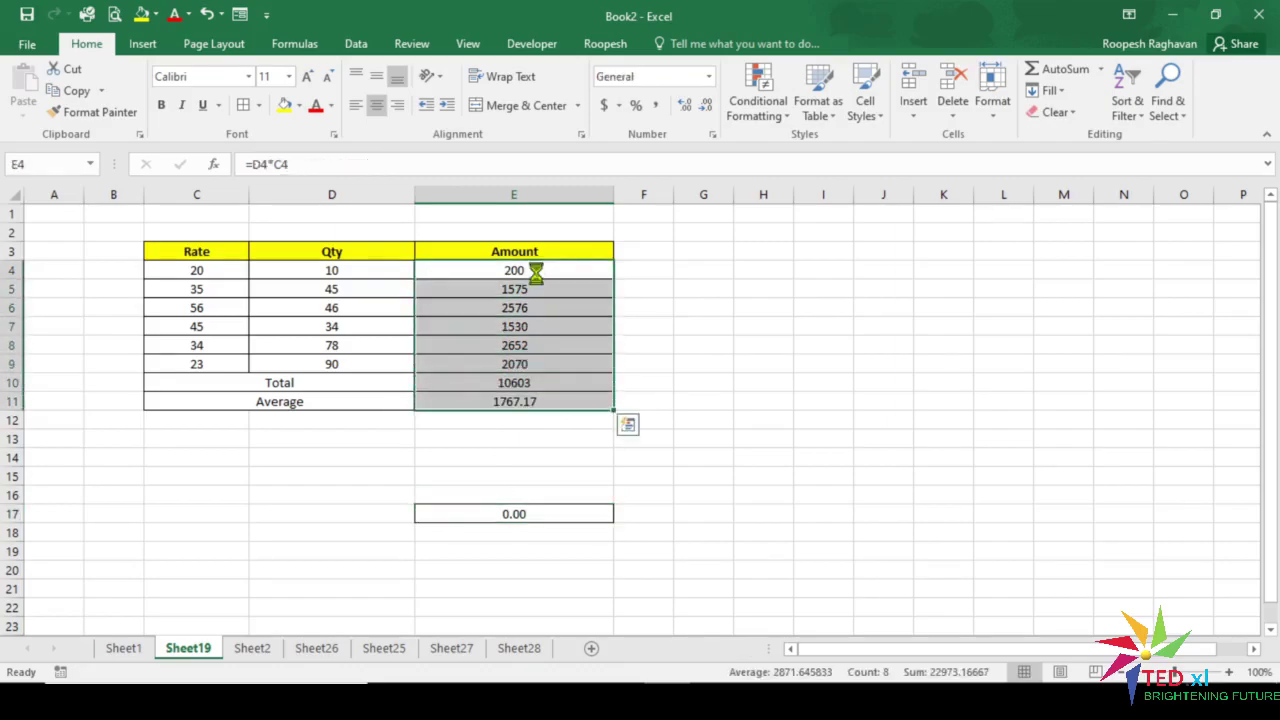
key("ctrl+c")
key("Right")
key("Right")
key("Right")
key("Right")
key("Right")
key("Right")
key("ctrl+v")
key("Escape")
key("Down")
key("Down")
key("Down")
key("Down")
key("Down")
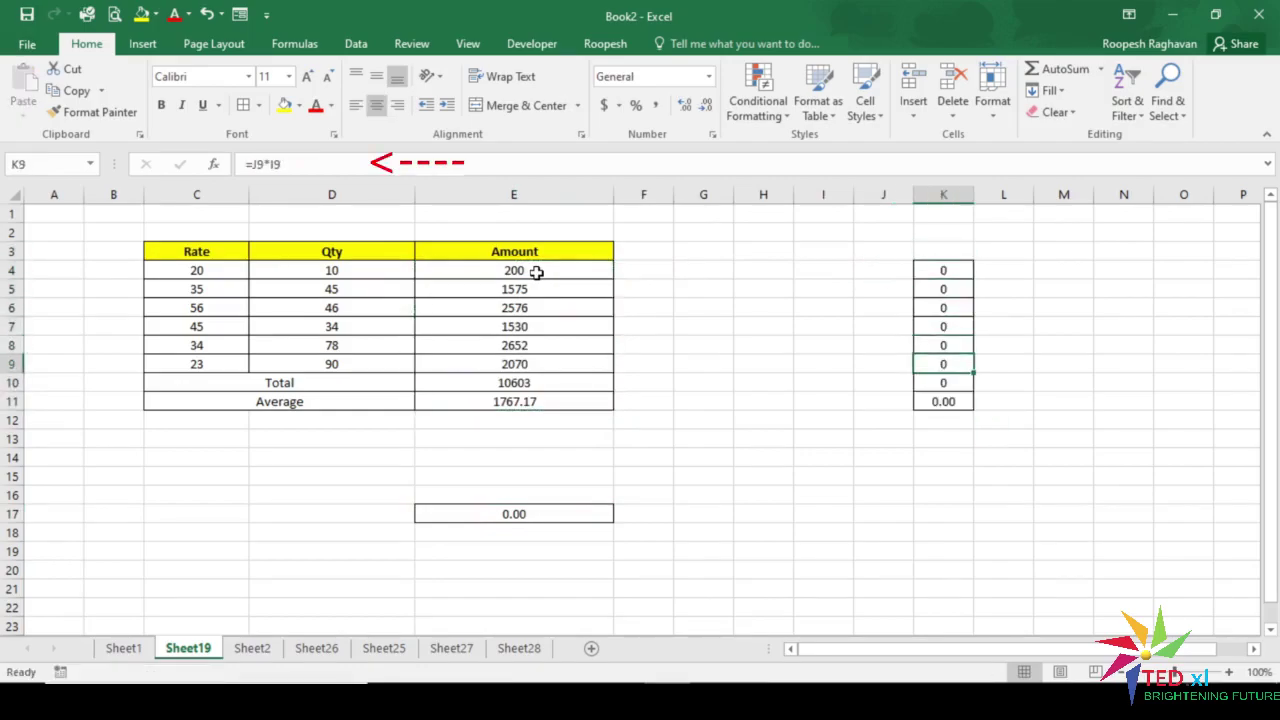
key("Down")
key("Down")
Step: Clear the pasted cells in column K, reselect E4:E11 and move to J4
key("shift+Up")
key("shift+Up")
key("shift+Up")
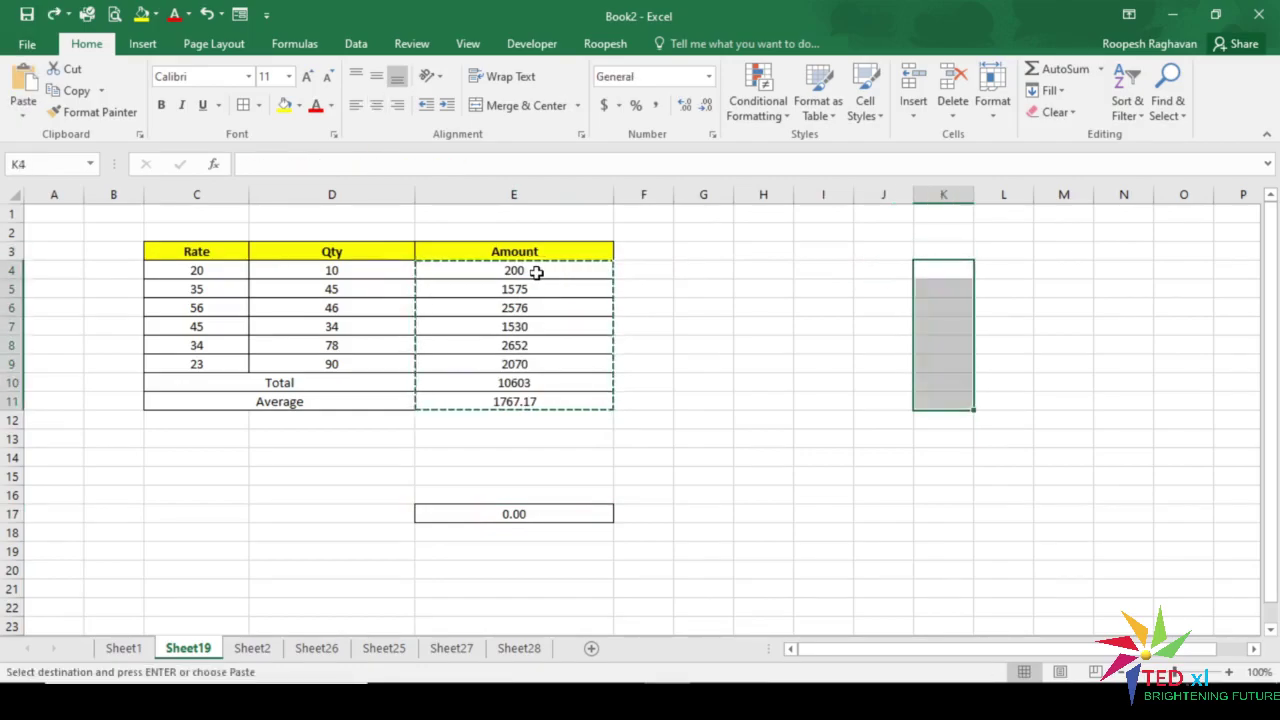
key("Delete")
key("Left")
key("Left")
key("Left")
key("Left")
key("Left")
key("Left")
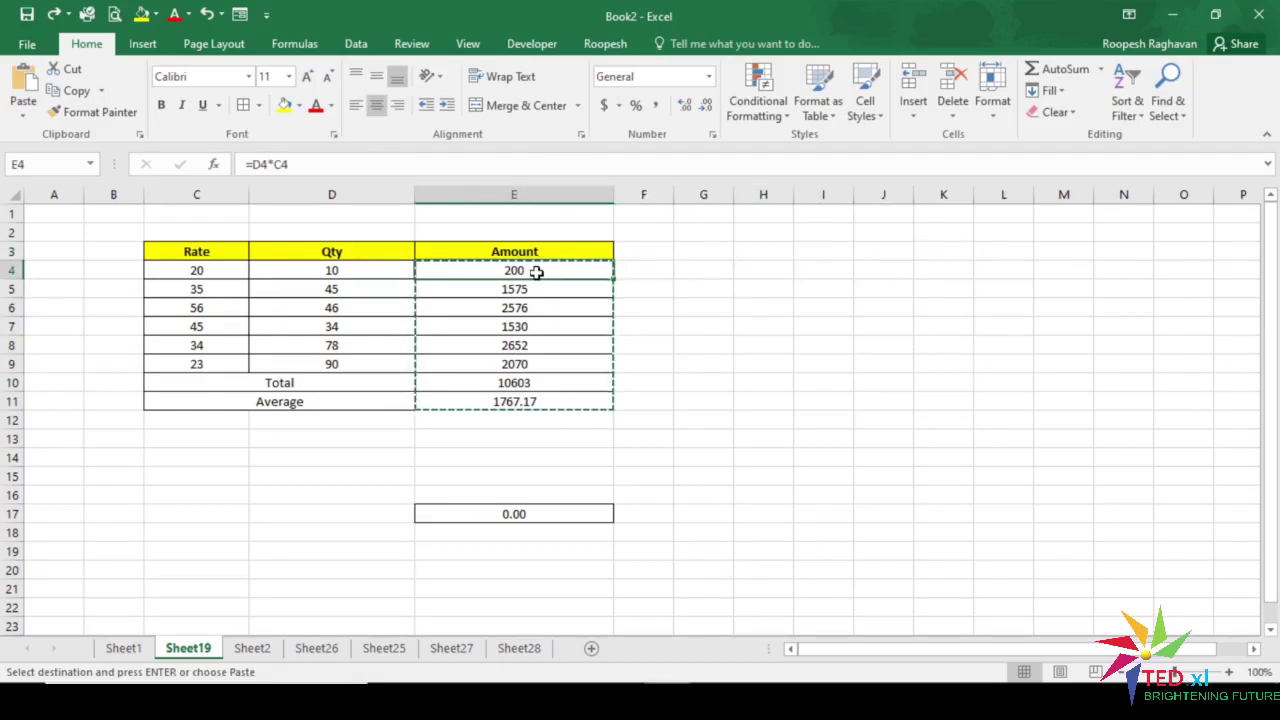
key("shift+Down")
key("shift+Down")
key("shift+Down")
key("shift+Down")
key("shift+Down")
key("shift+Down")
key("shift+Down")
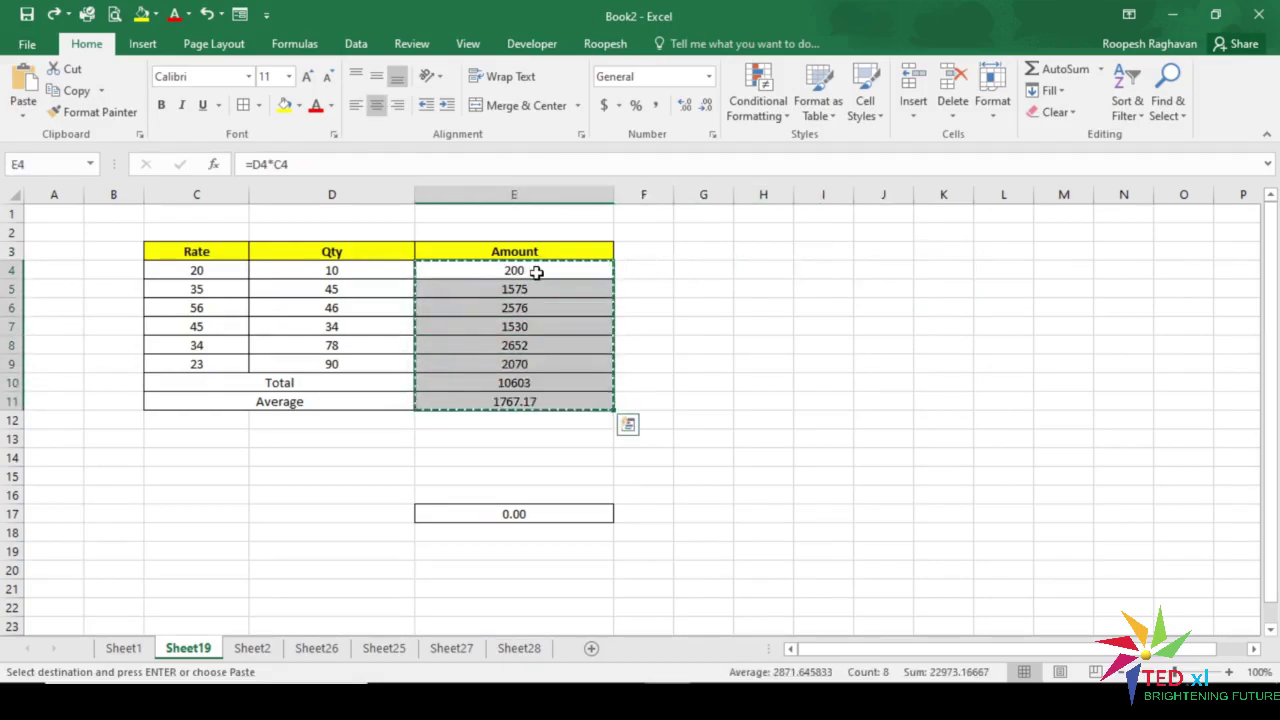
key("Right")
key("Right")
key("Right")
key("Right")
key("Right")
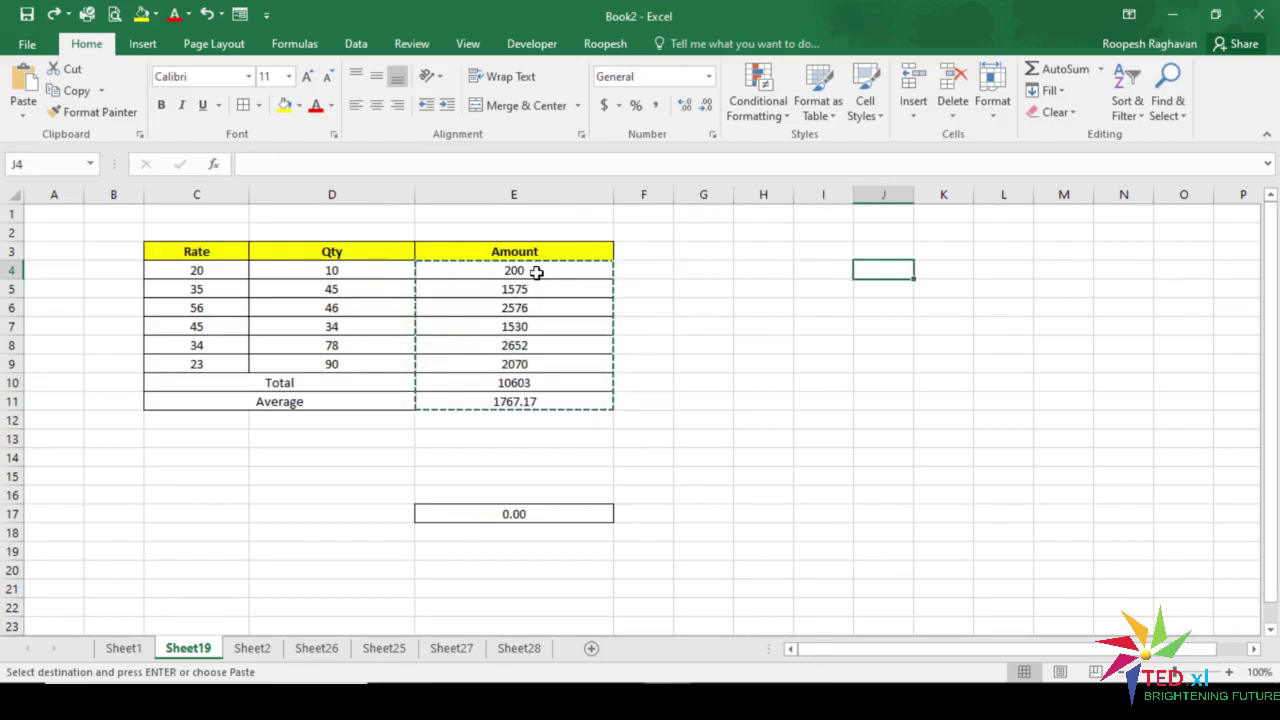
Step: Paste the copied Amount results into J4:J11 as values only (Alt+E, S, V)
key("alt+e")
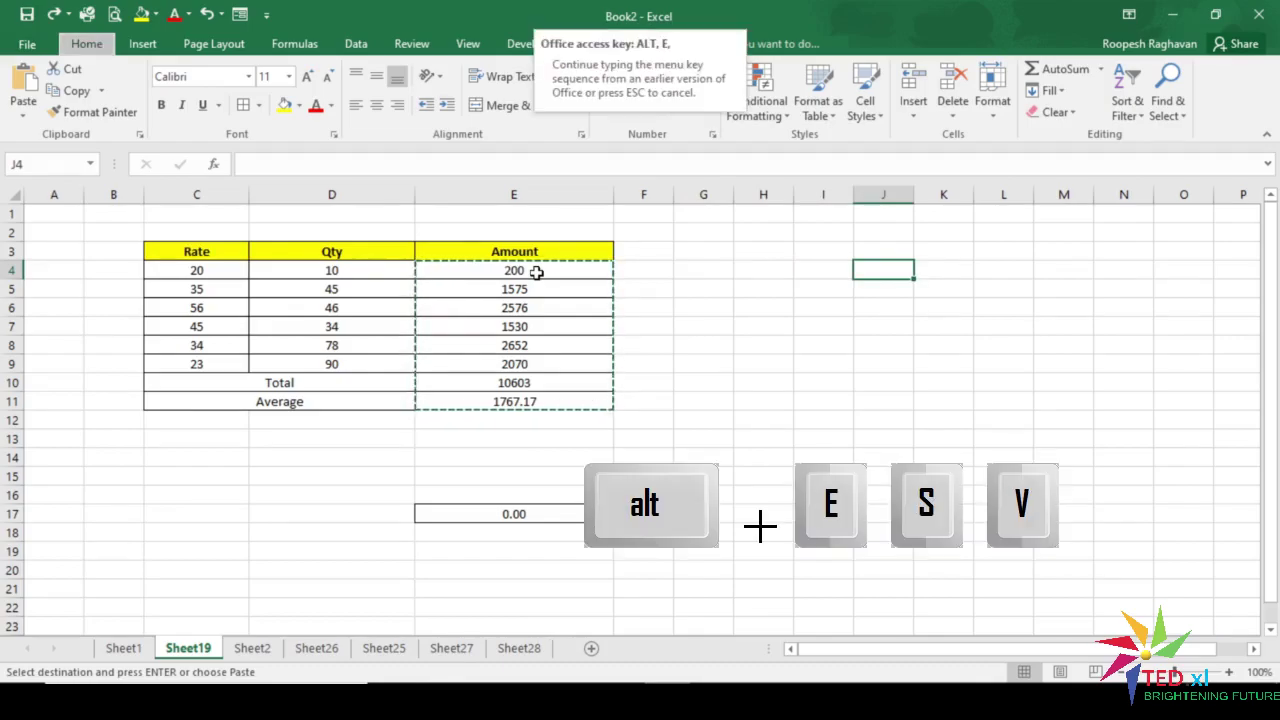
key("s")
key("v")
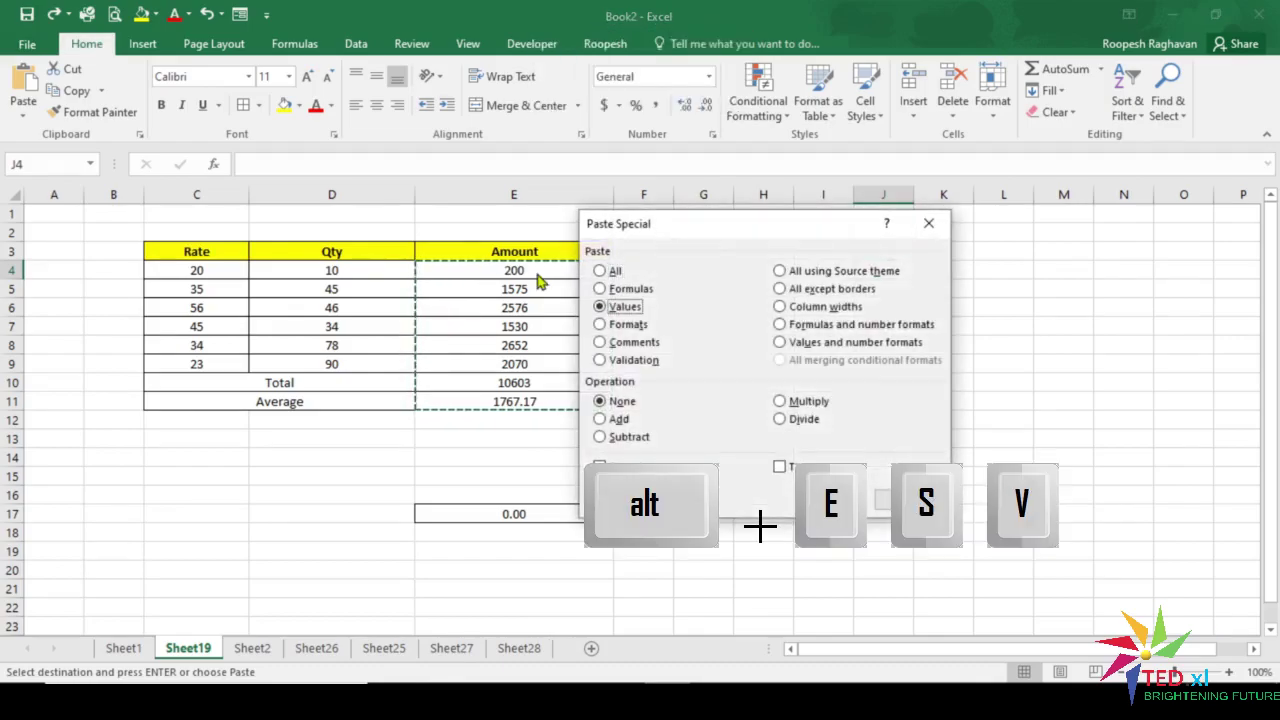
key("Return")
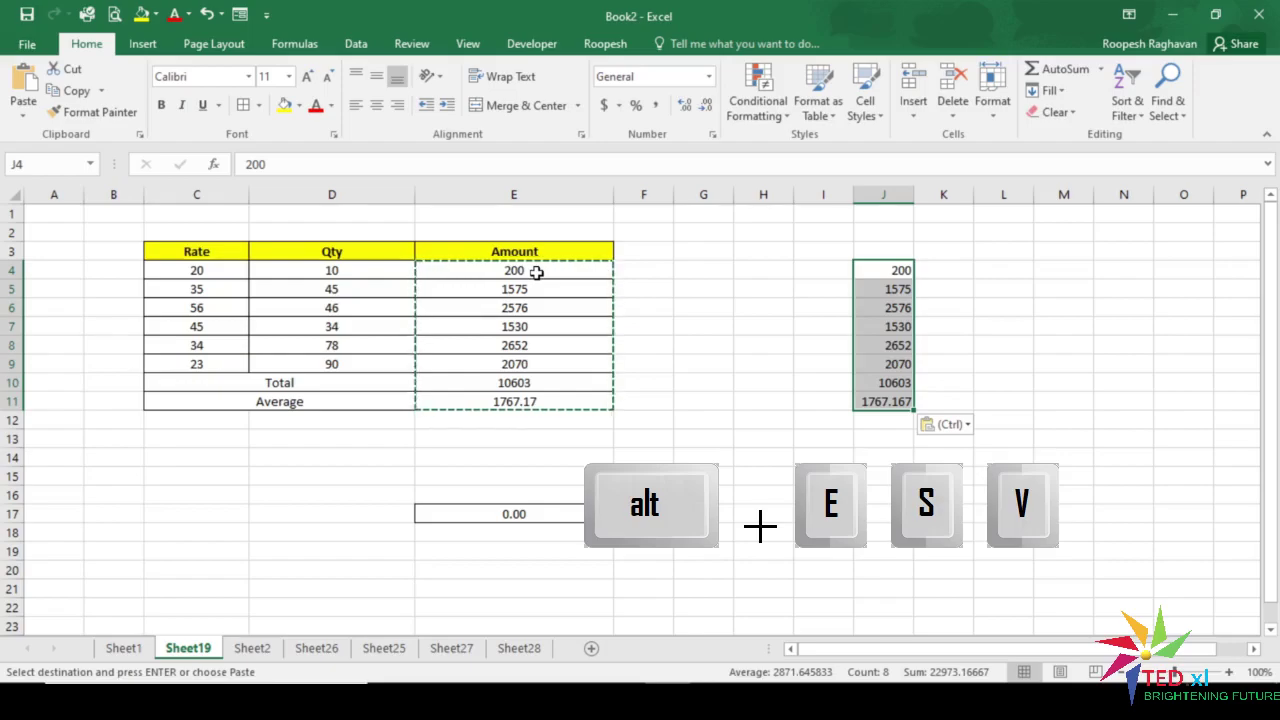
key("Down")
key("Down")
key("Down")
key("Down")
key("Down")
key("Down")
key("Down")
key("Up")
key("Up")
key("Up")
key("Up")
key("Up")
key("Up")
key("Up")
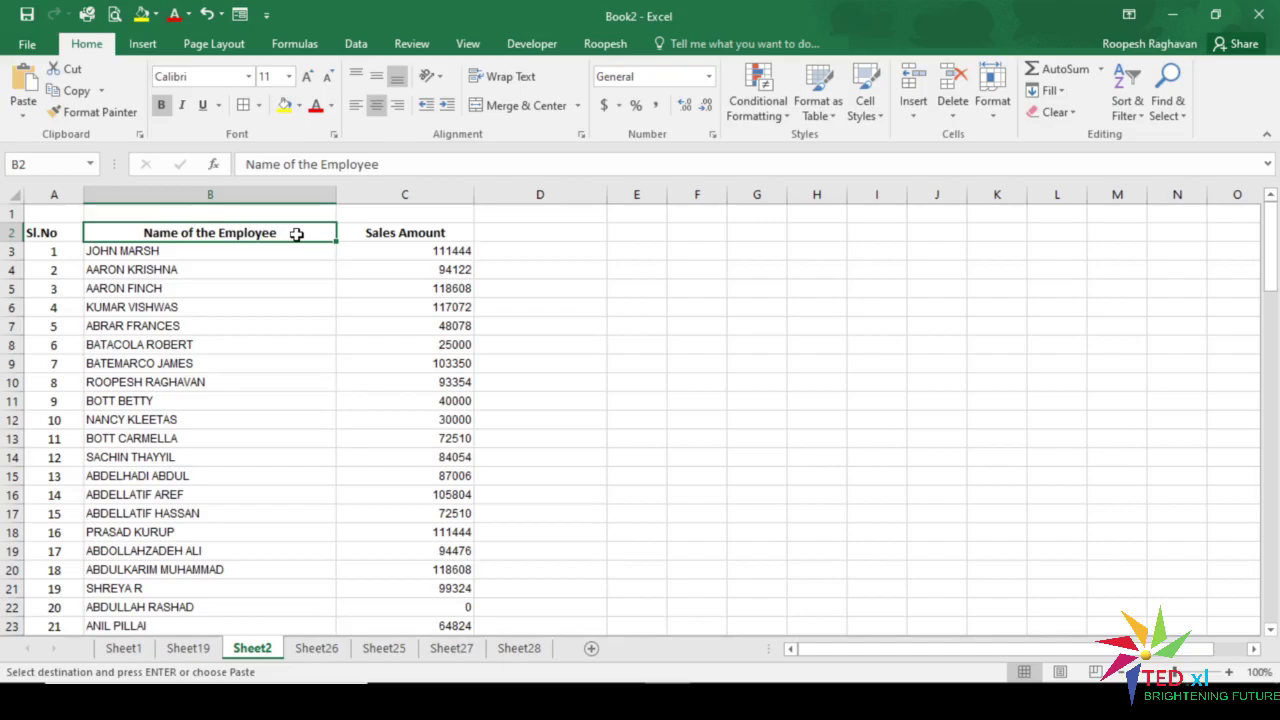
Step: Add a second line '(Regular)' to the 'Name of the Employee' heading in B2
double_click(297, 233)
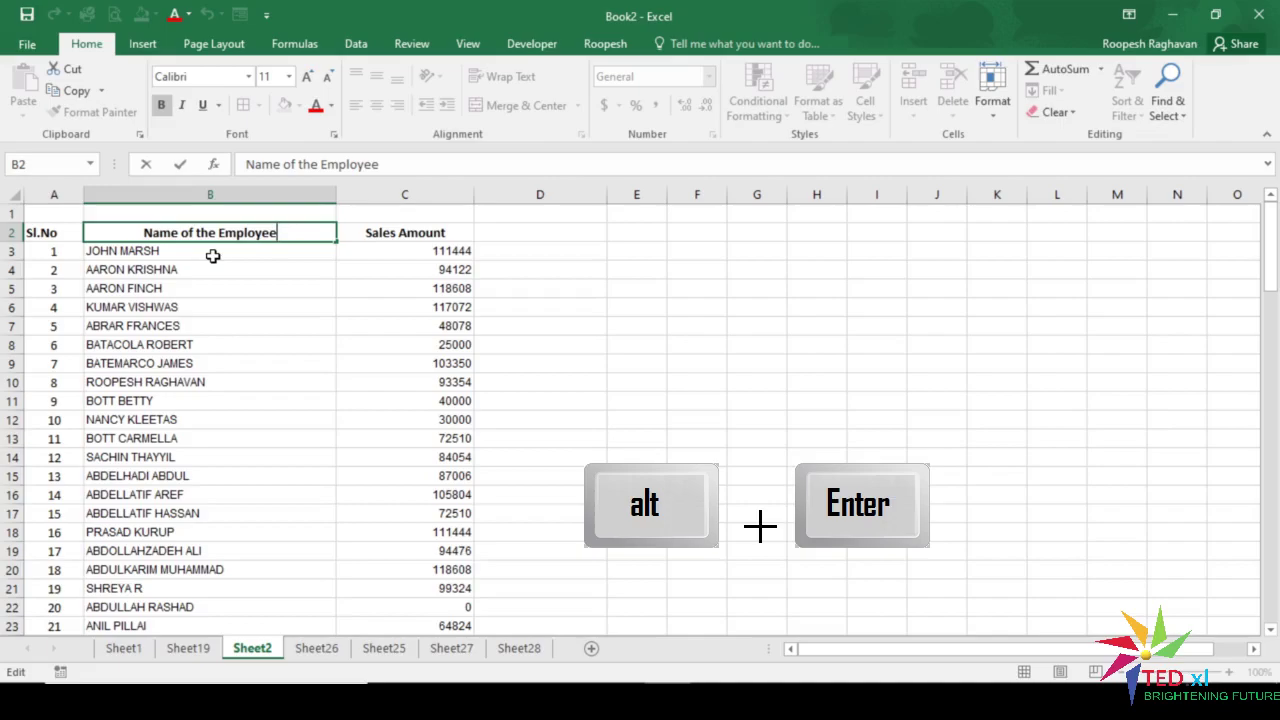
key("alt+Return")
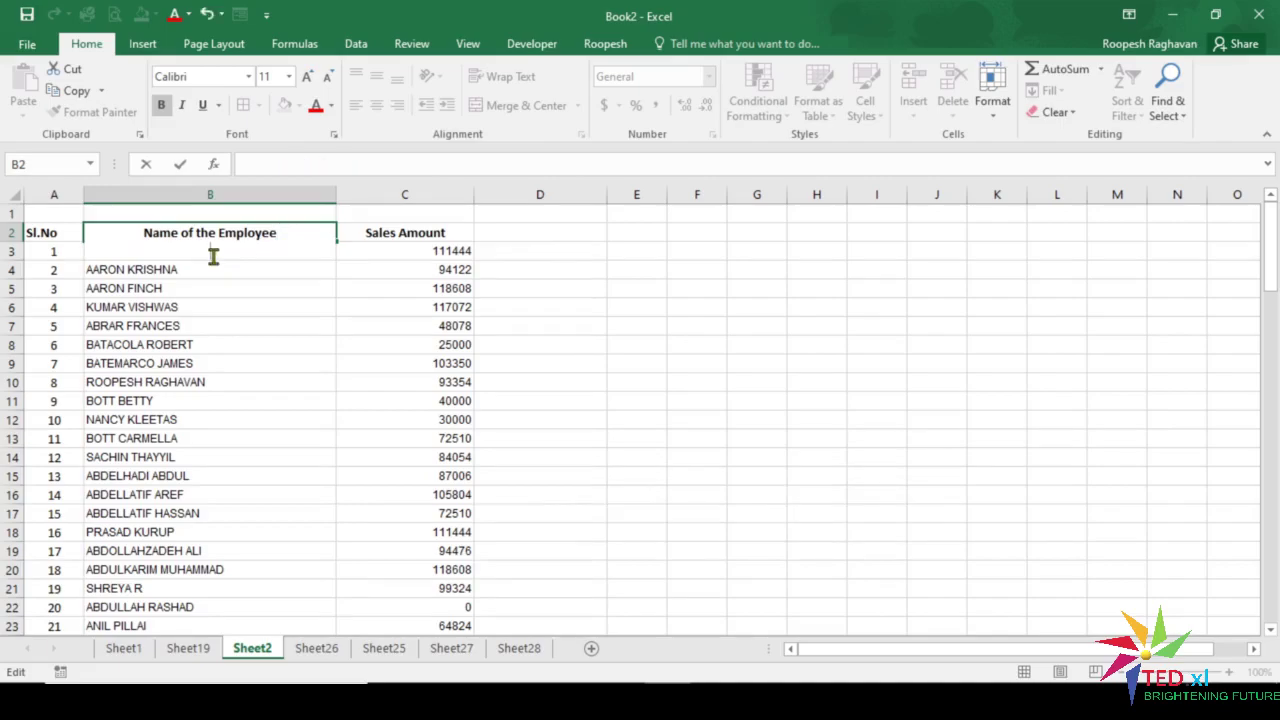
type("(Regular)")
key("Return")
left_click(212, 255)
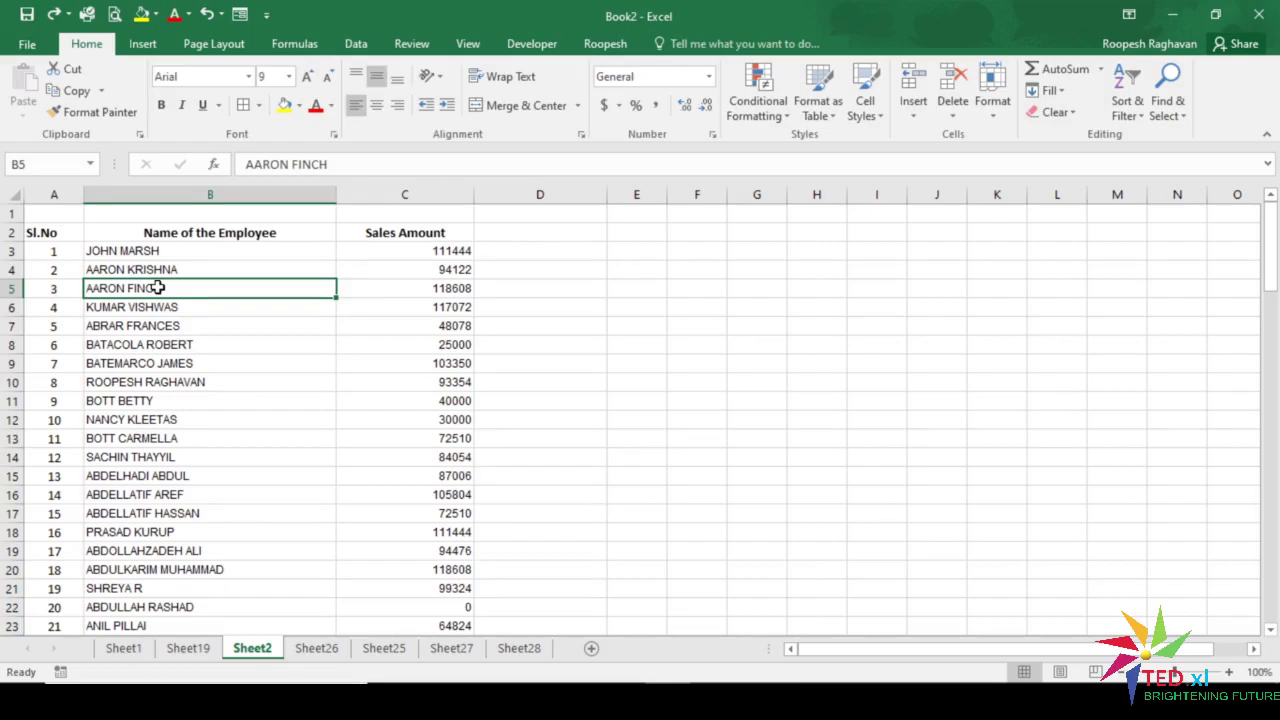
Step: Insert a default Sales Amount column chart with Alt+F1 and drag it beside the data
left_click(150, 46)
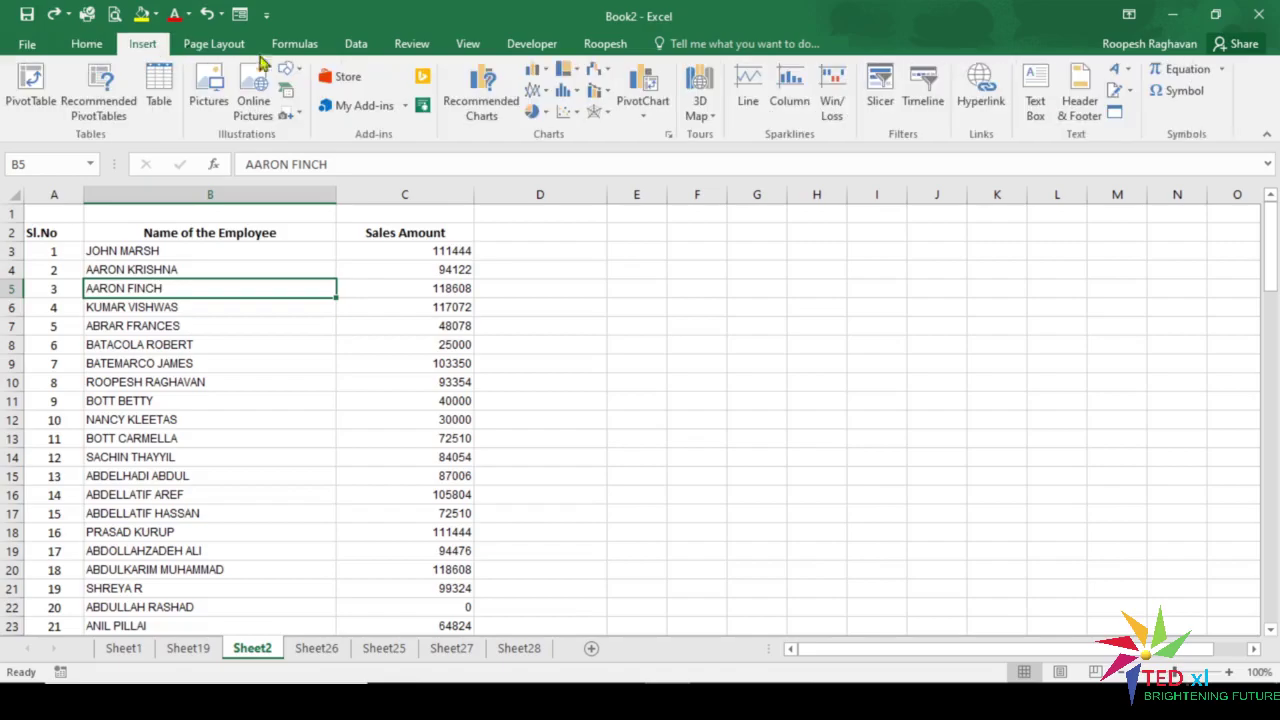
left_click(578, 91)
left_click(148, 376)
key("alt+F1")
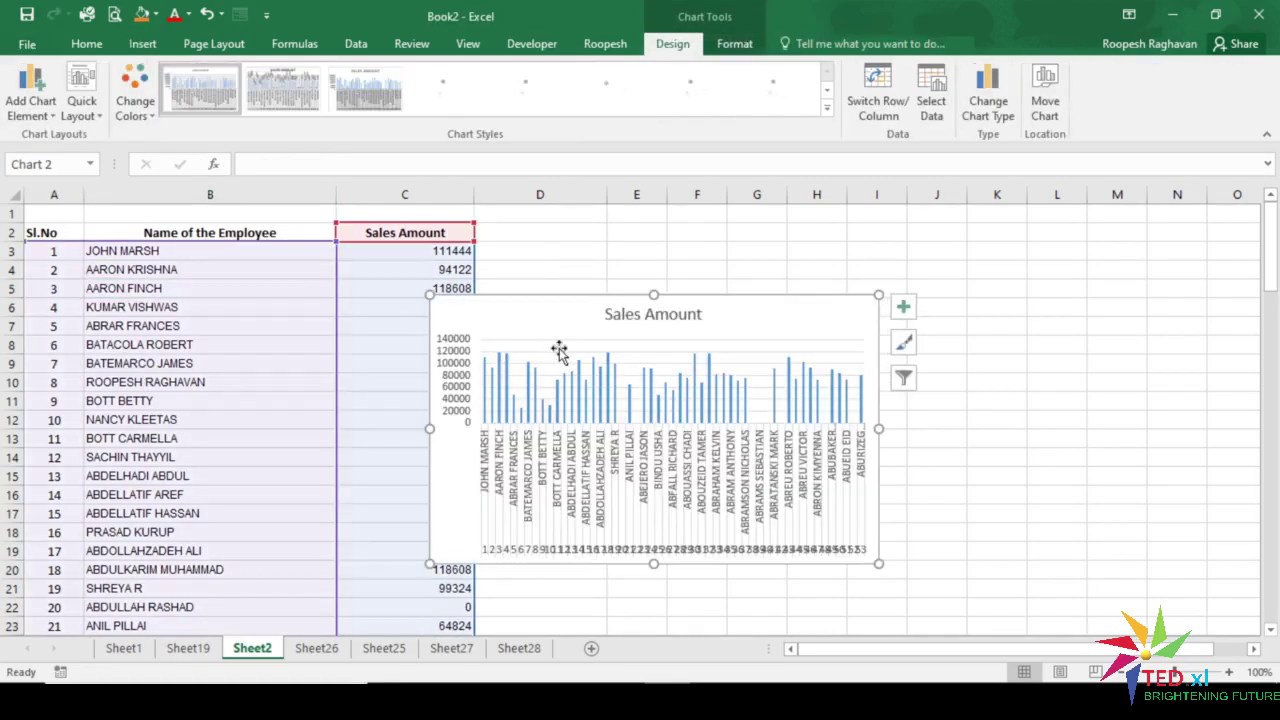
left_click_drag(721, 293, 862, 287)
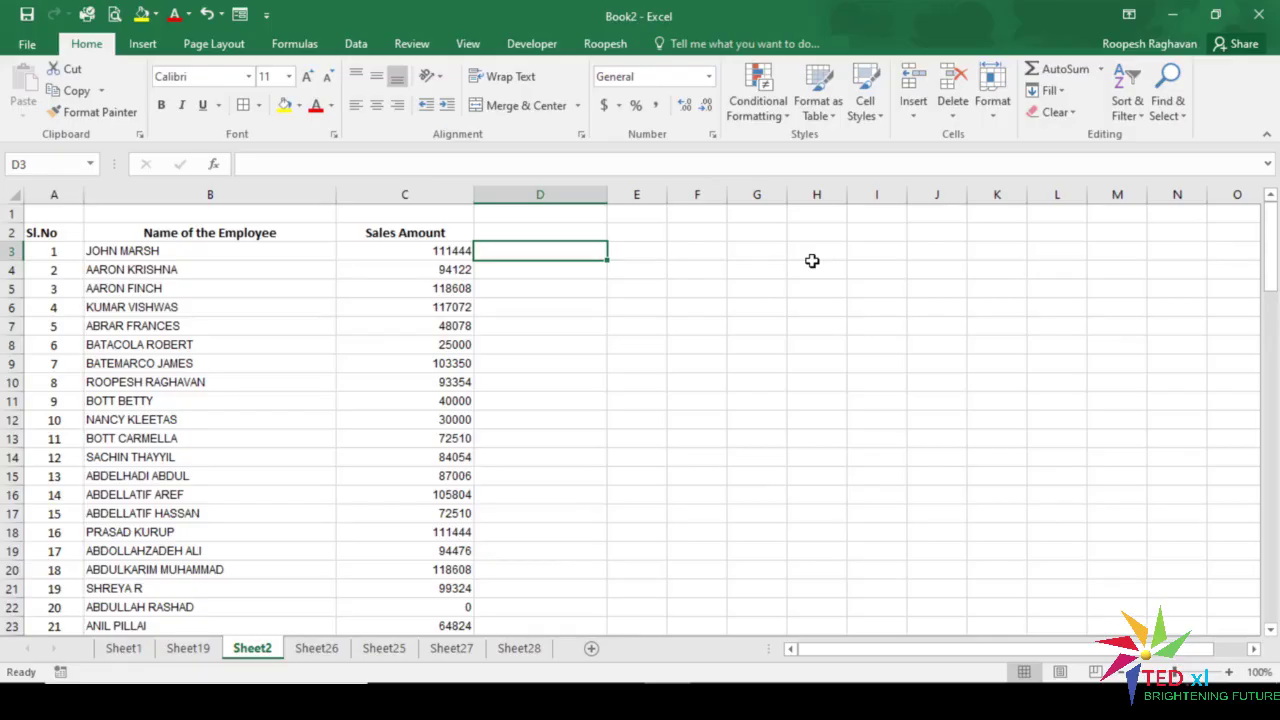
Step: Enter the column heading 'Email' in D2
key("ctrl+e")
key("Up")
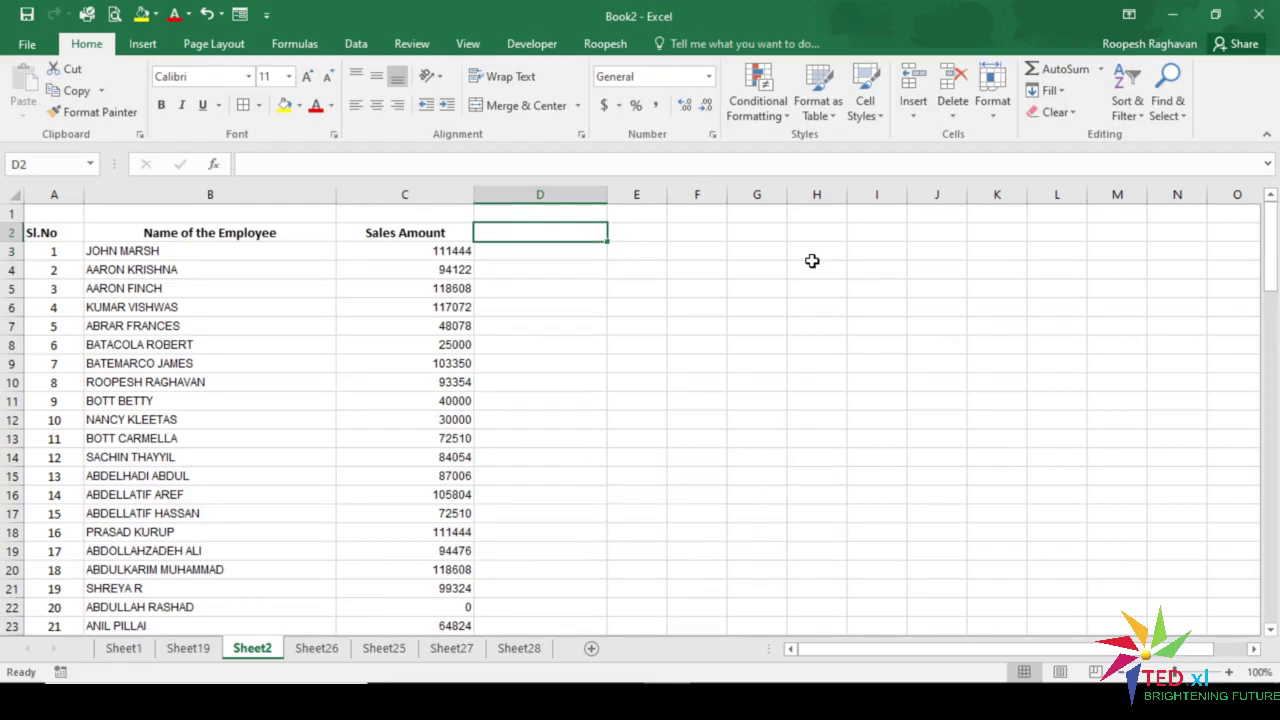
type("Email")
key("Return")
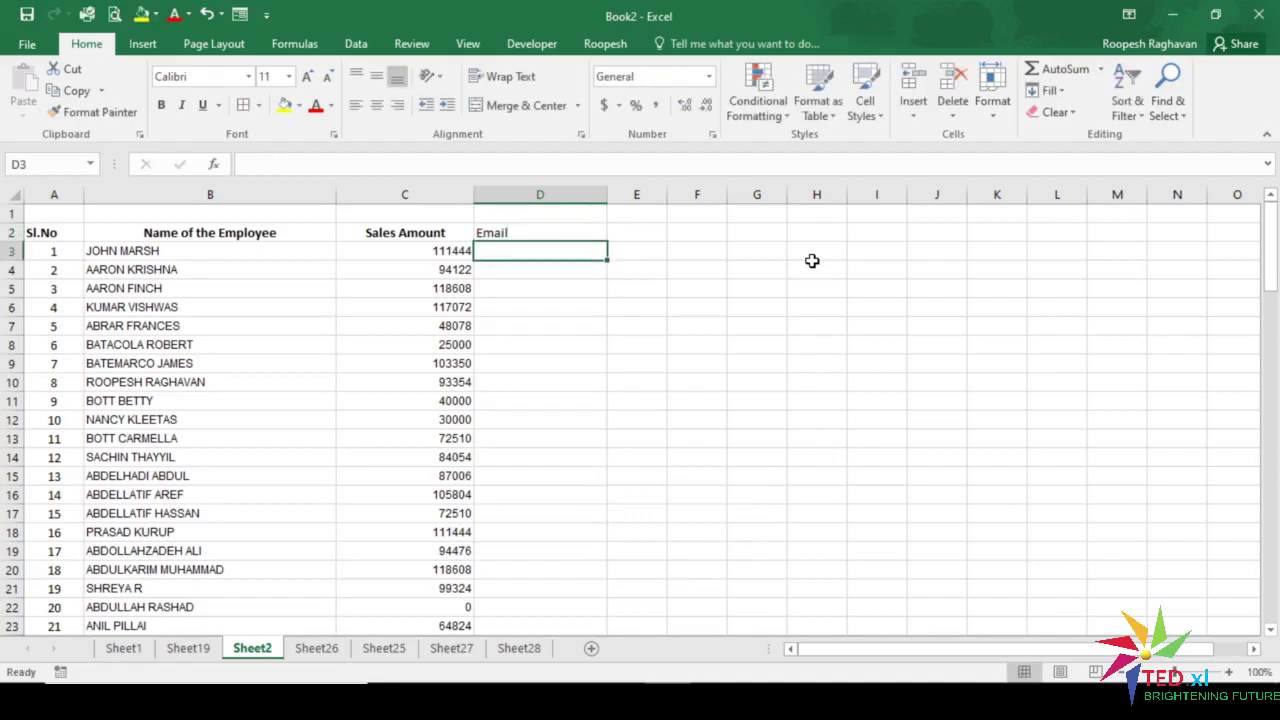
Step: Type the first employee's e-mail address into D3 as the pattern example
key("Up")
key("Left")
key("Left")
key("Down")
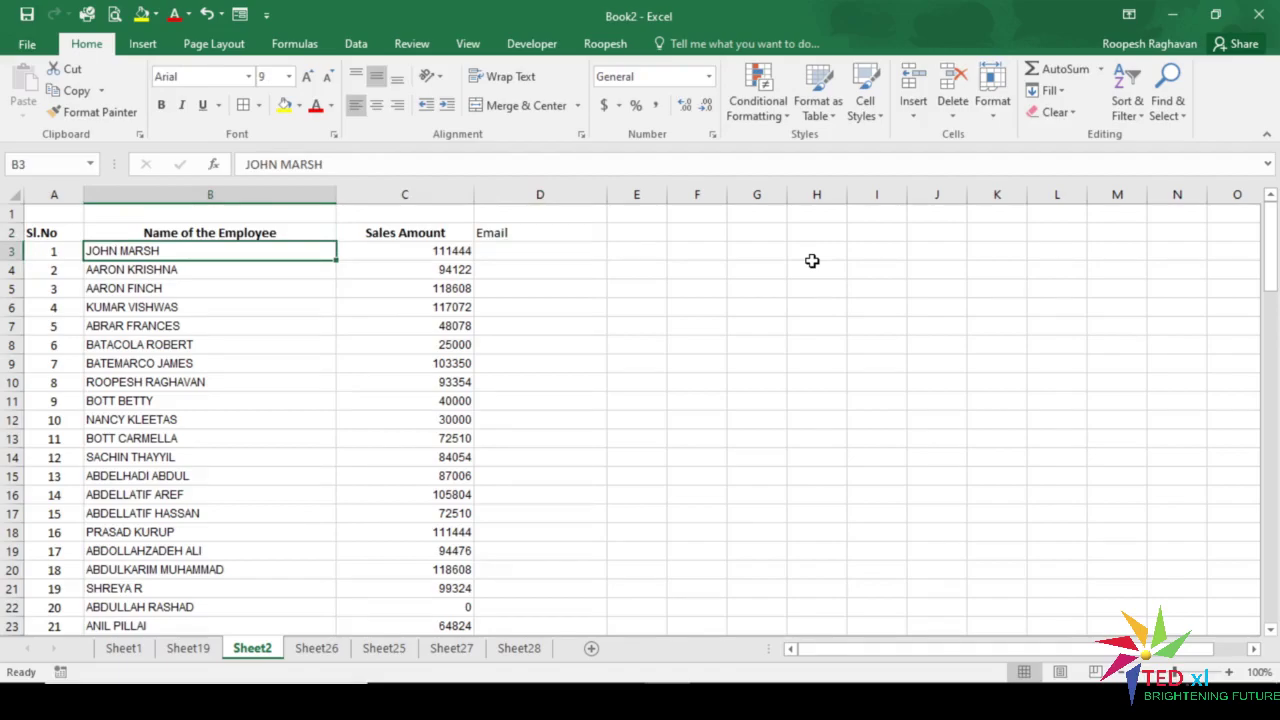
key("Right")
key("Right")
key("Left")
key("Left")
key("Right")
key("Right")
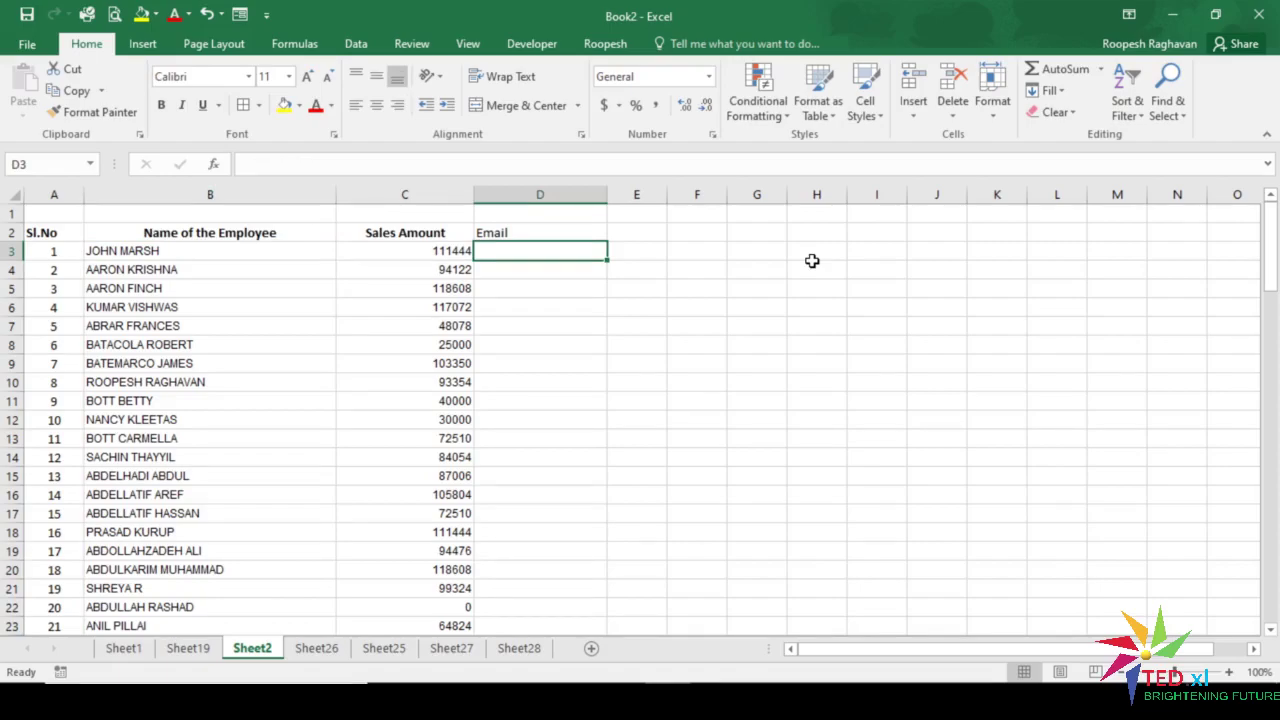
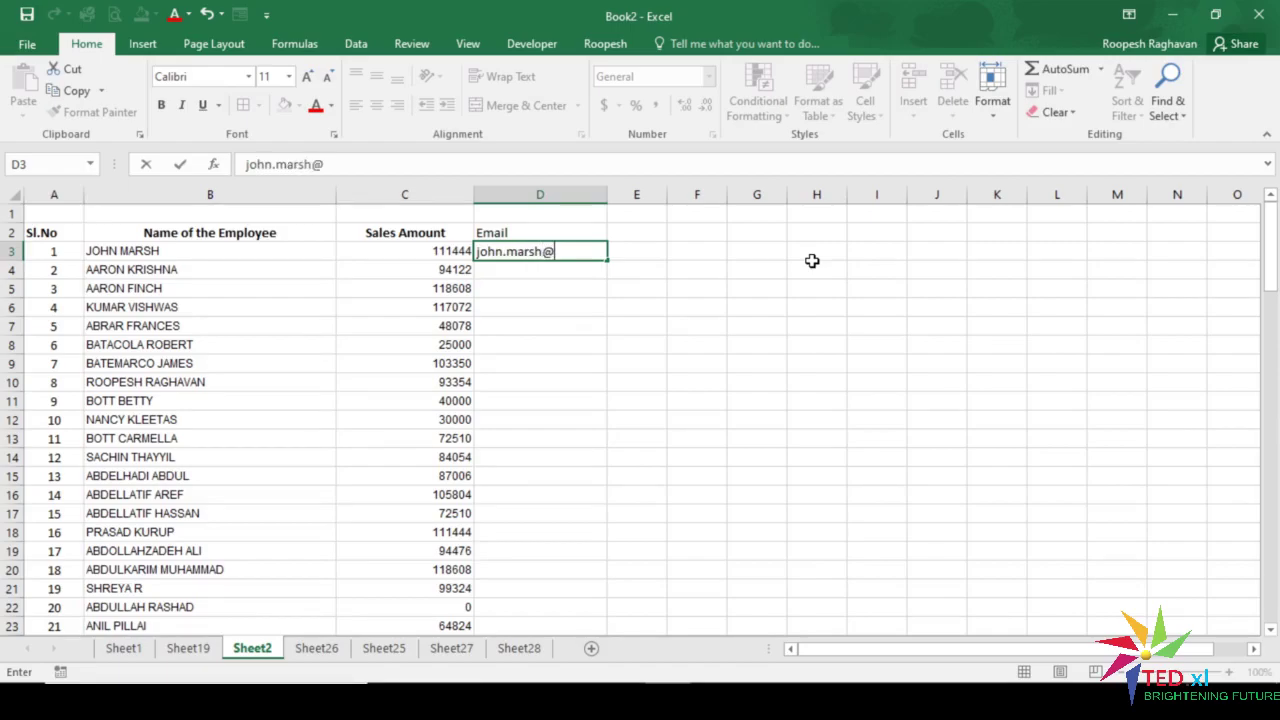
key("Return")
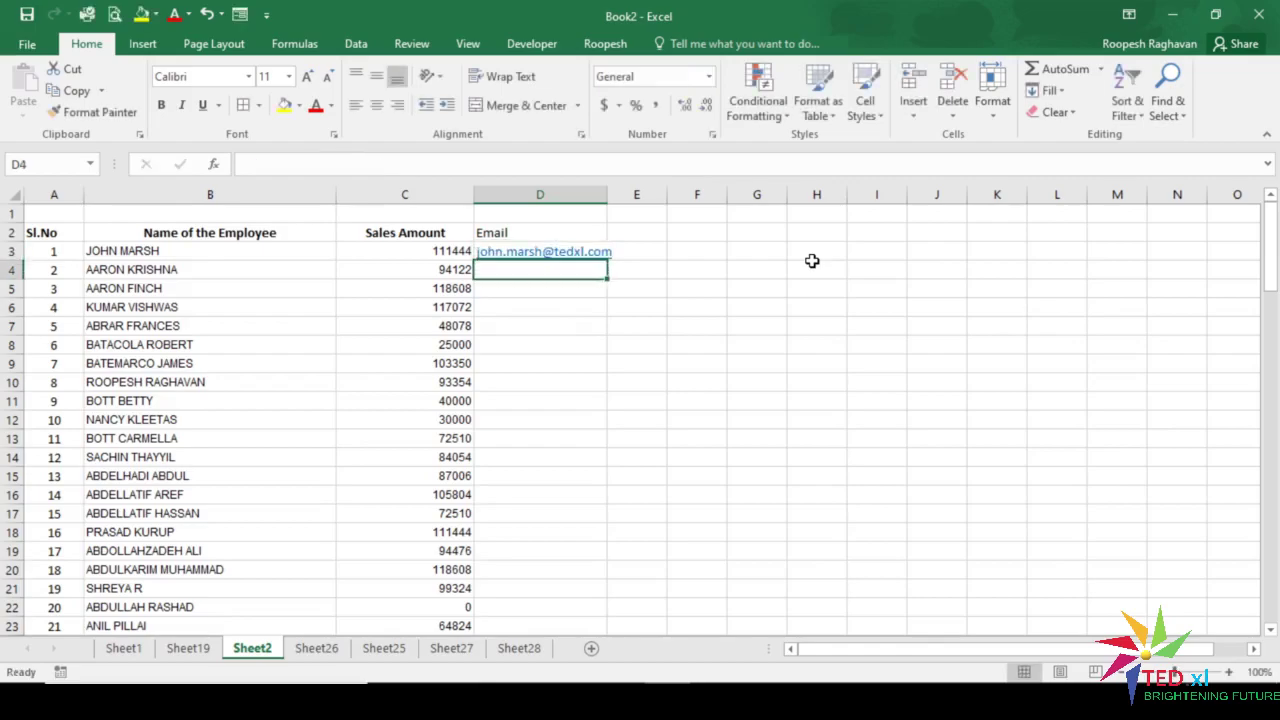
Step: Widen column D to fit the e-mail address and return to D3
double_click(609, 194)
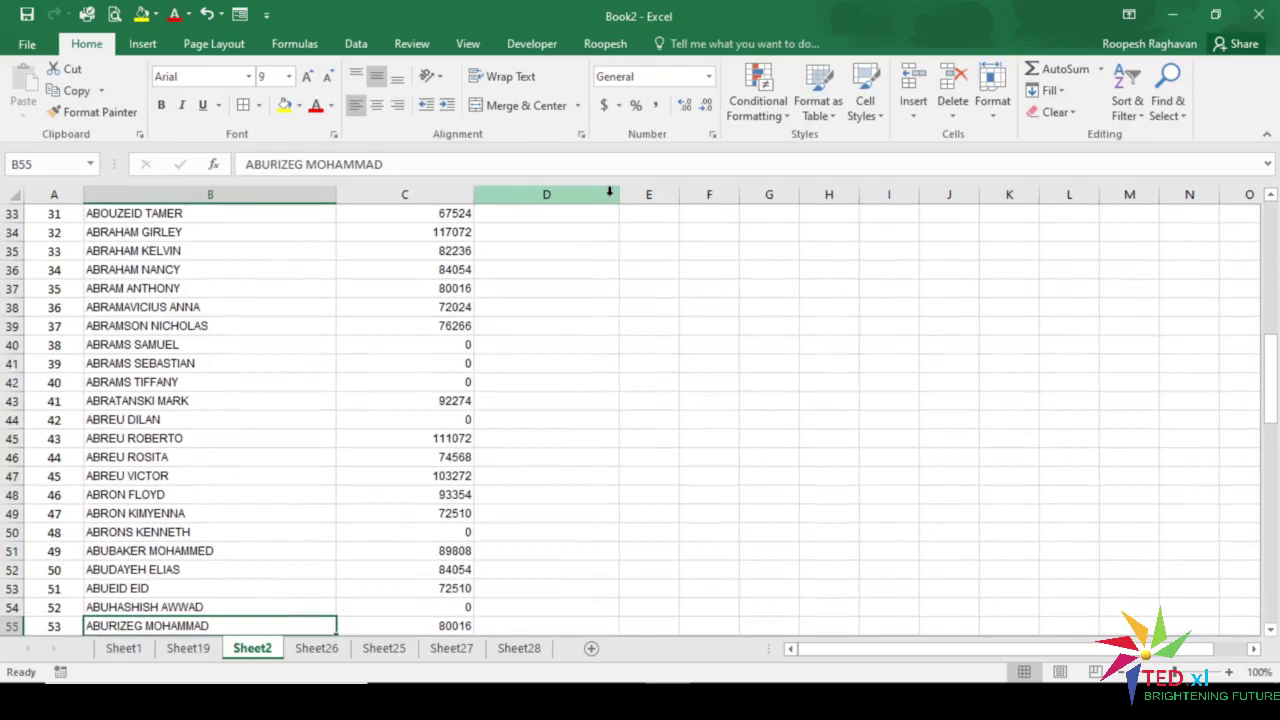
scroll(609, 191, "up", 3)
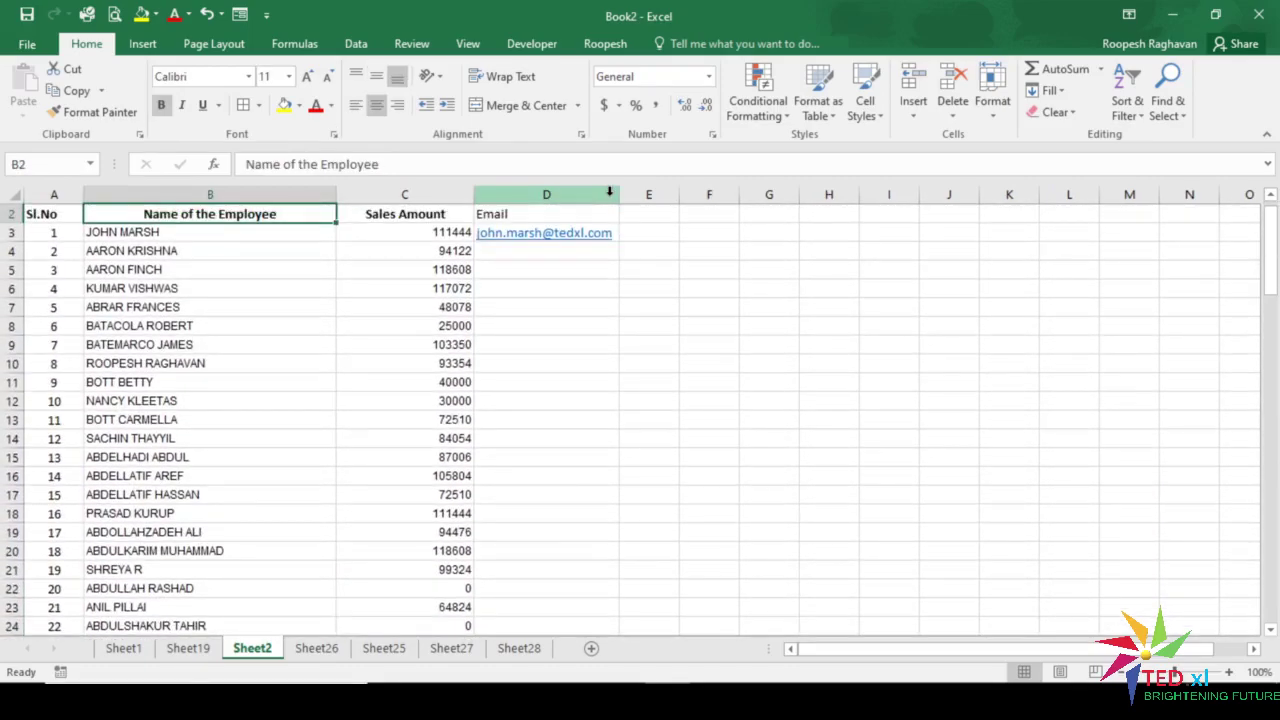
key("Right")
key("Right")
key("Down")
key("Down")
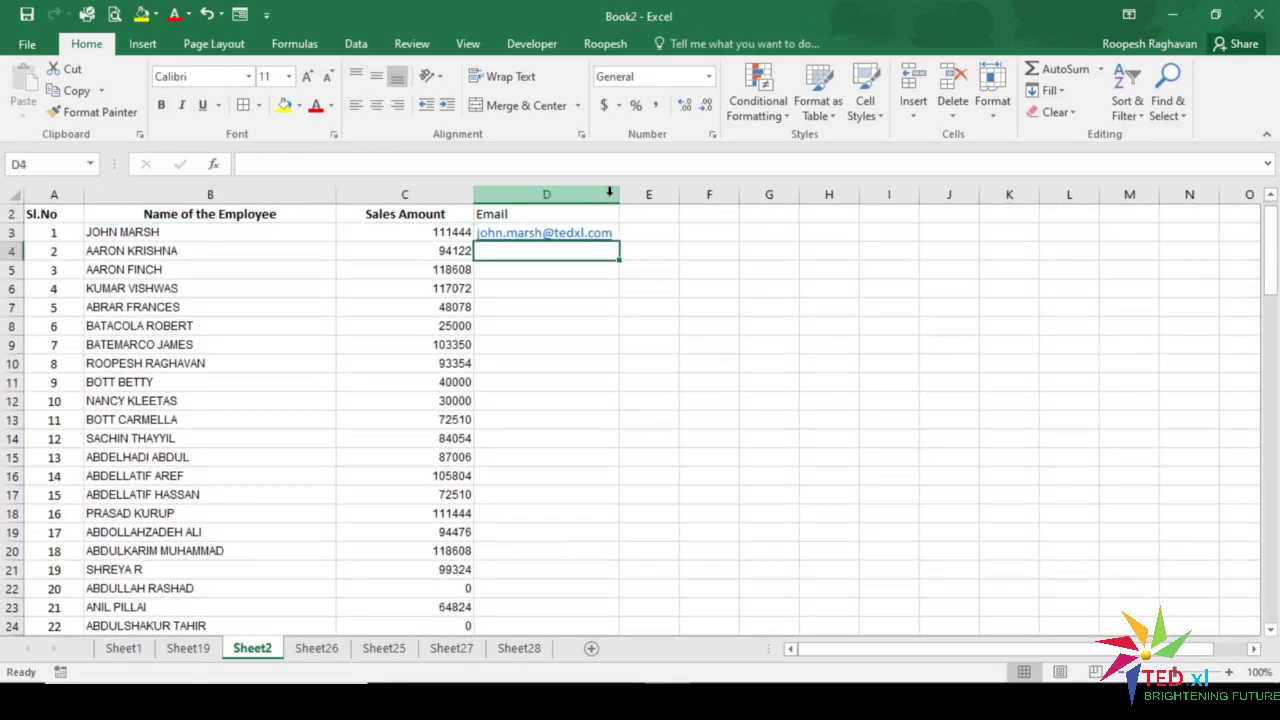
key("Up")
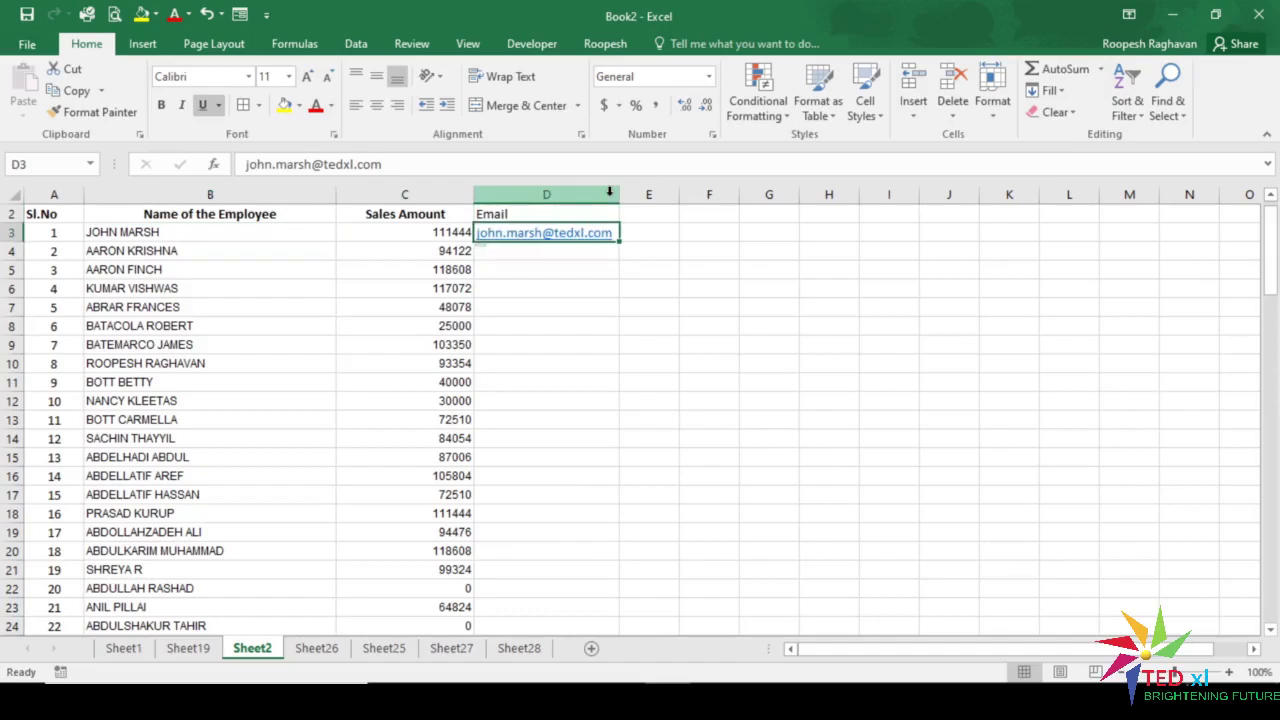
key("Down")
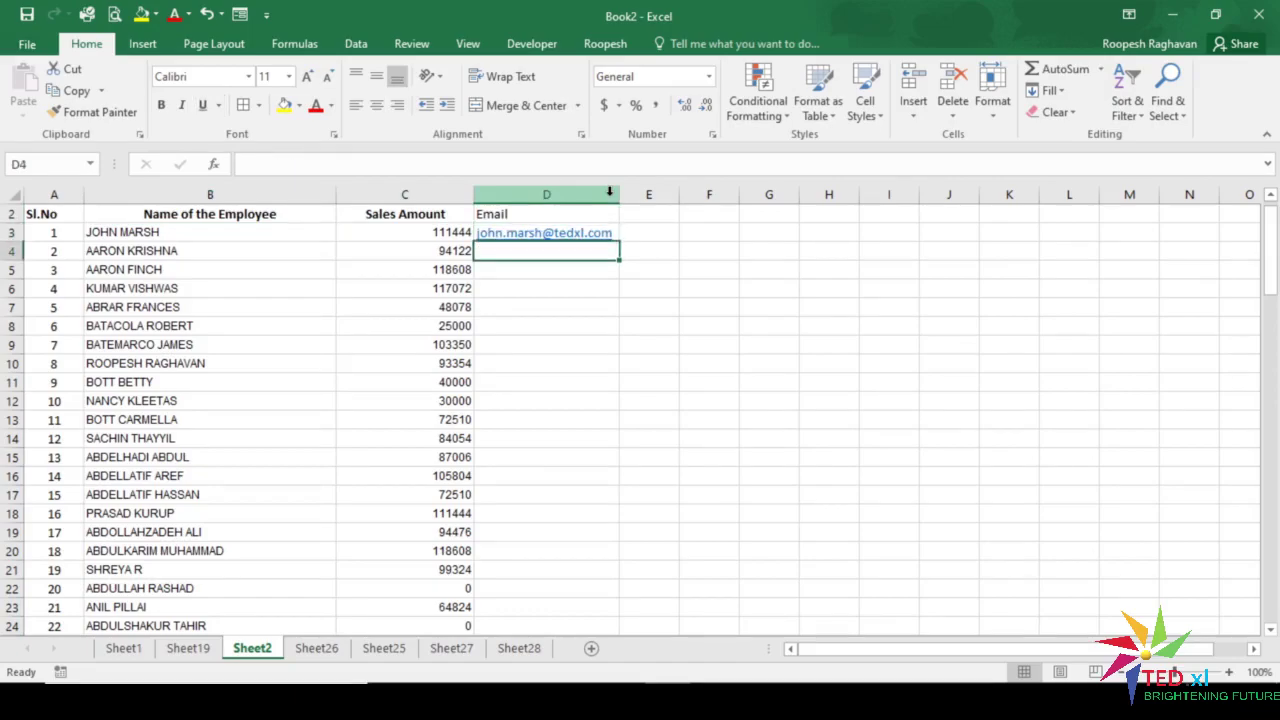
key("Up")
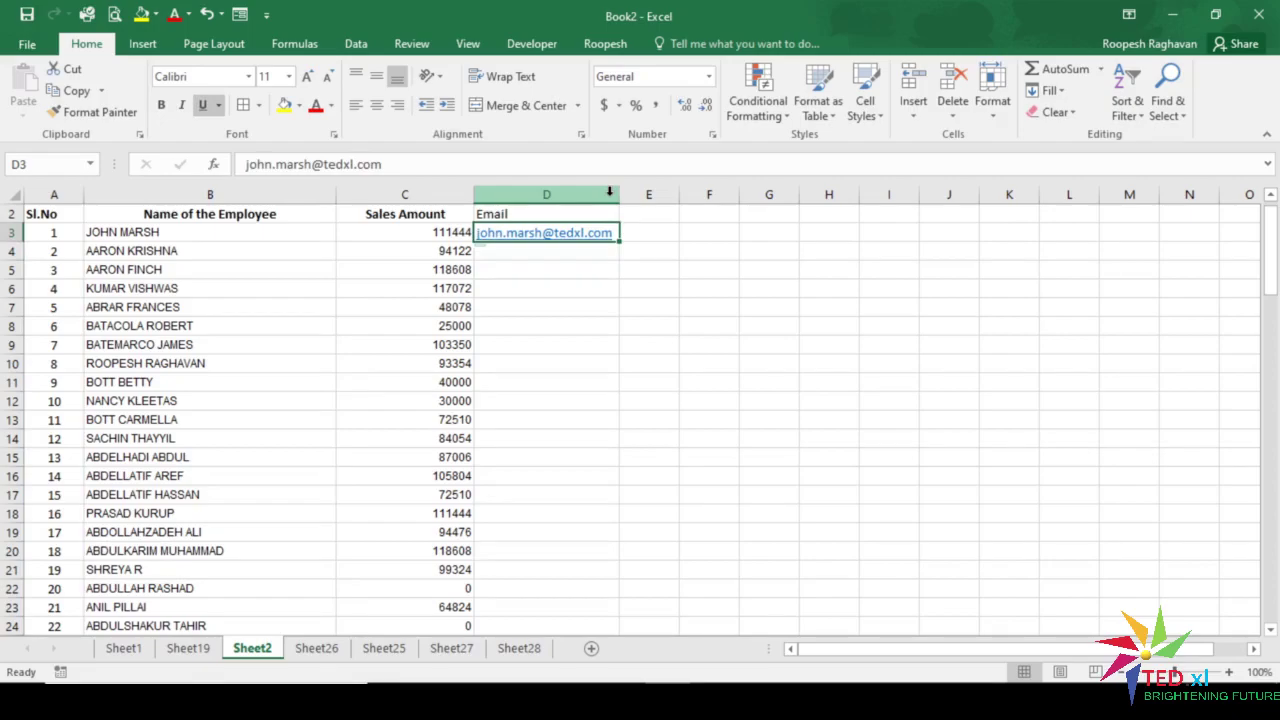
Step: Flash-fill e-mail addresses down column D with Ctrl+E, checking the last one at D54
key("ctrl+e")
key("Left")
key("Left")
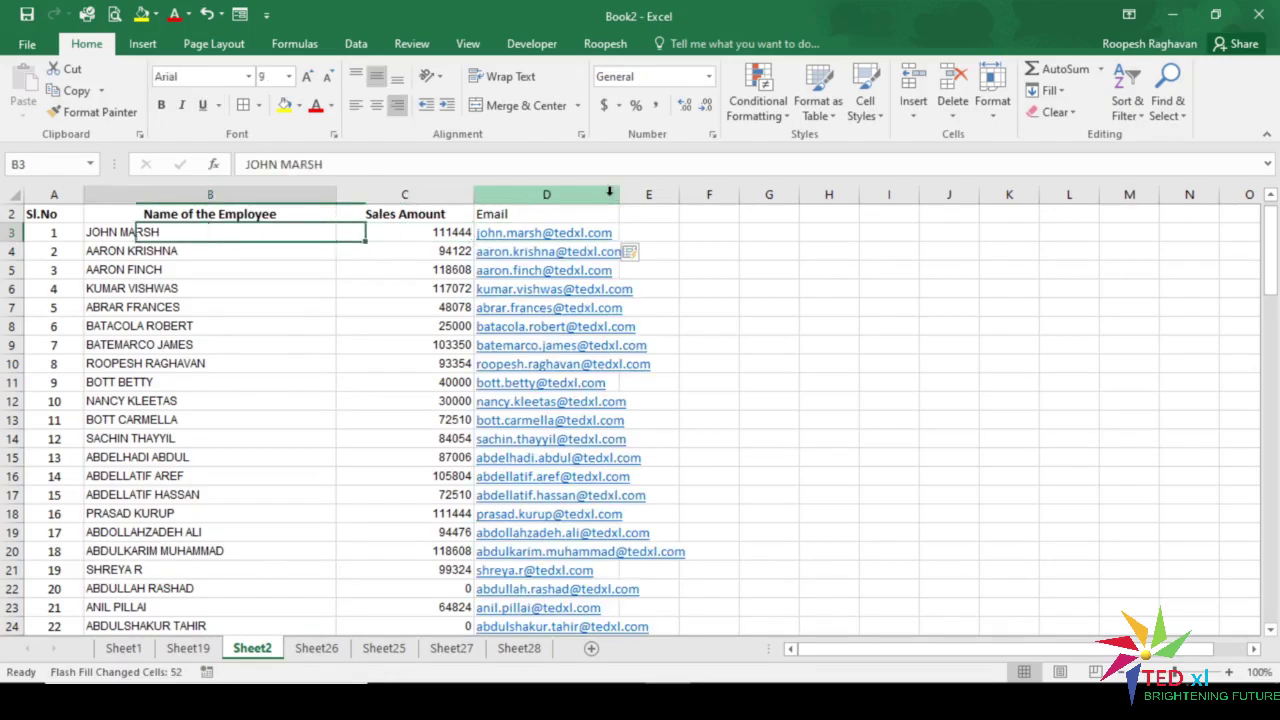
key("Right")
key("Right")
key("Down")
key("Down")
key("Down")
key("Down")
key("Down")
key("Down")
key("Down")
key("Down")
key("Down")
key("Down")
key("Down")
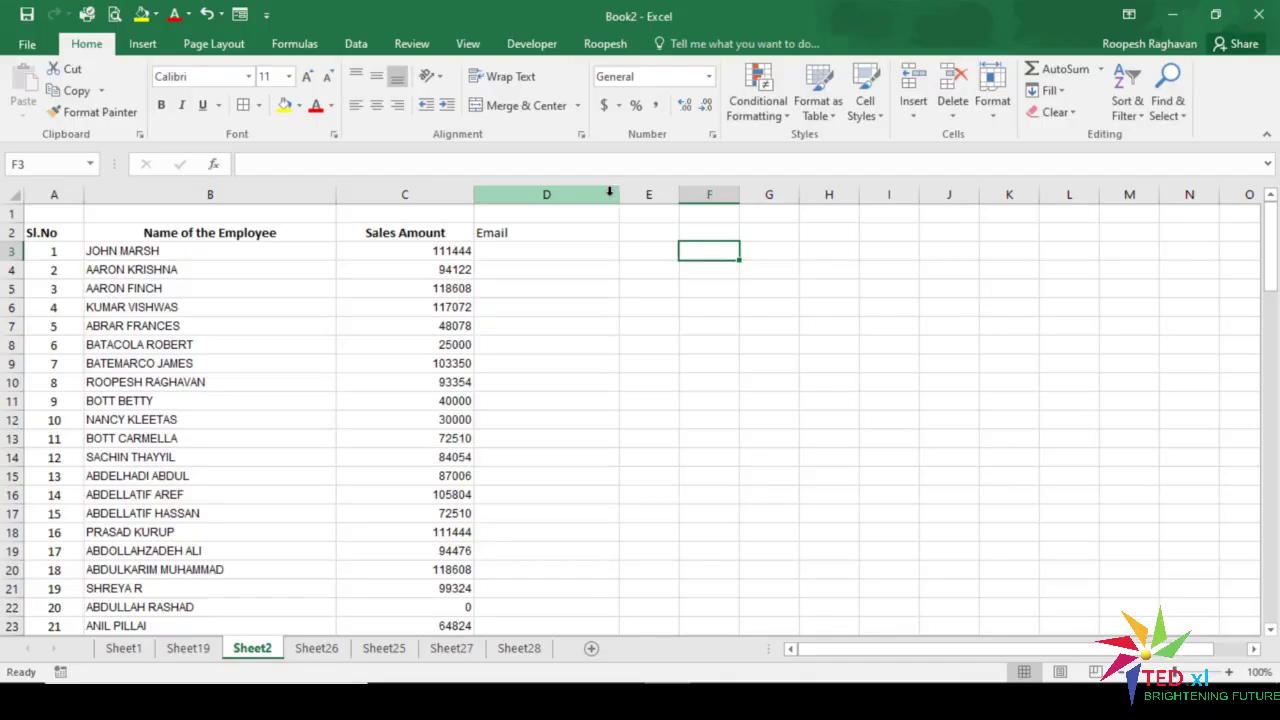
Step: Enter a sample employee name in F3, autofit column F, and fill it down to F19
type("Roopesh R")
key("Return")
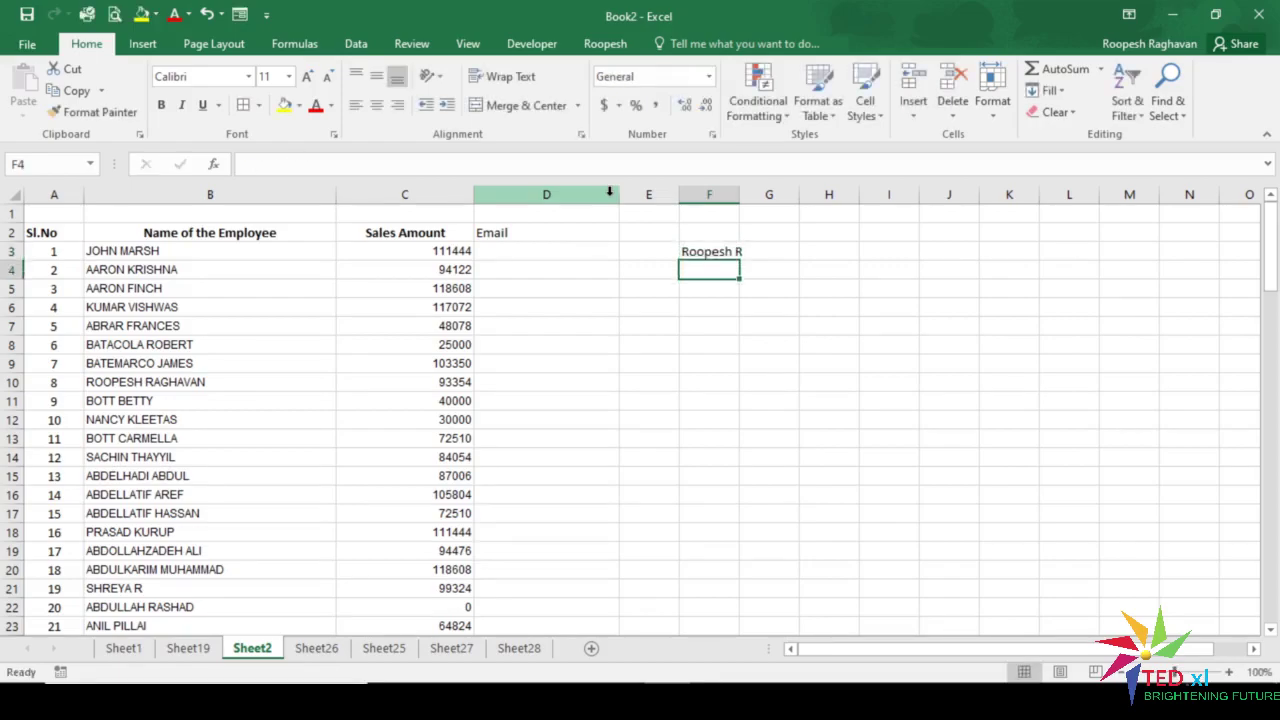
double_click(741, 193)
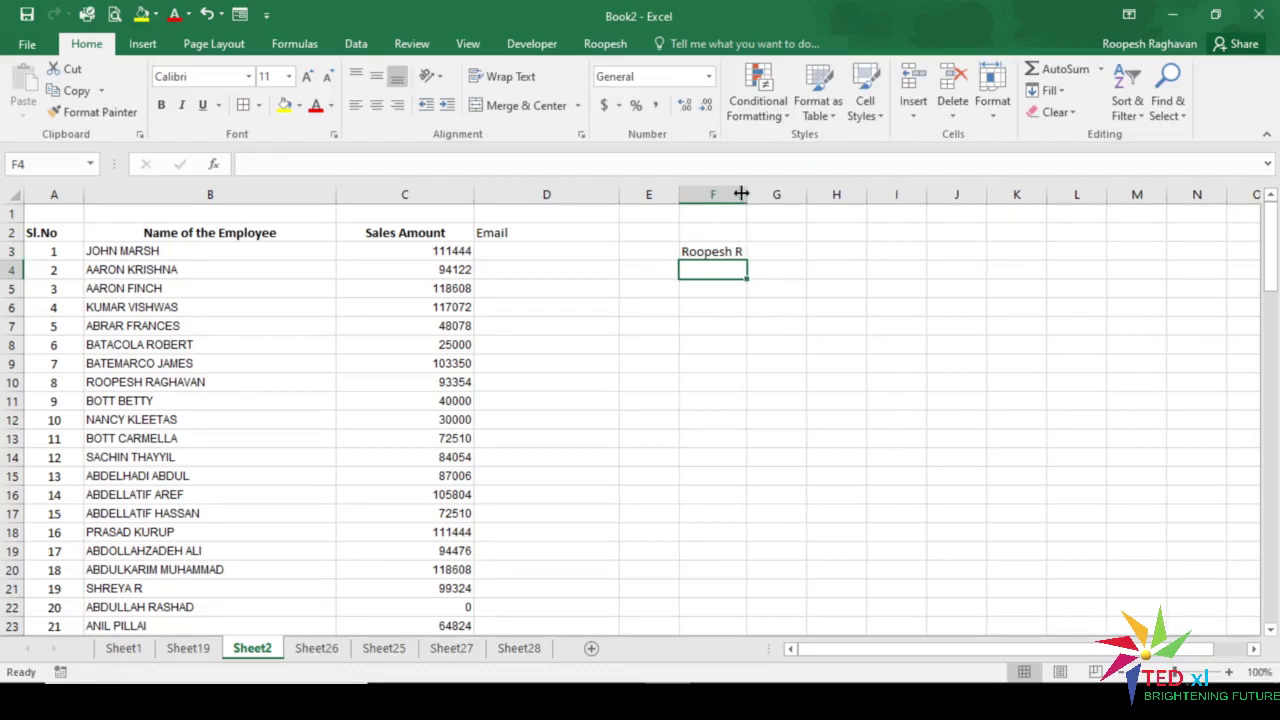
key("ctrl+d")
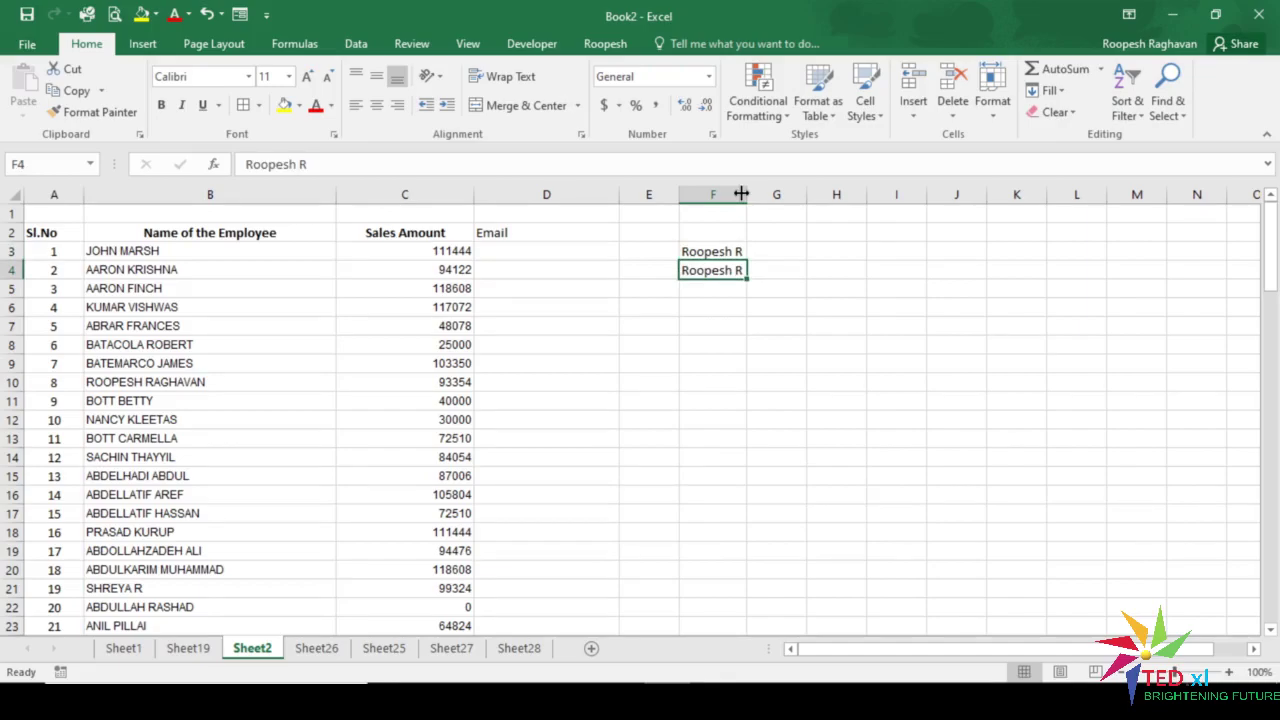
key("shift+Down")
key("shift+Down")
key("shift+Down")
key("shift+Down")
key("shift+Down")
key("shift+Down")
key("shift+Down")
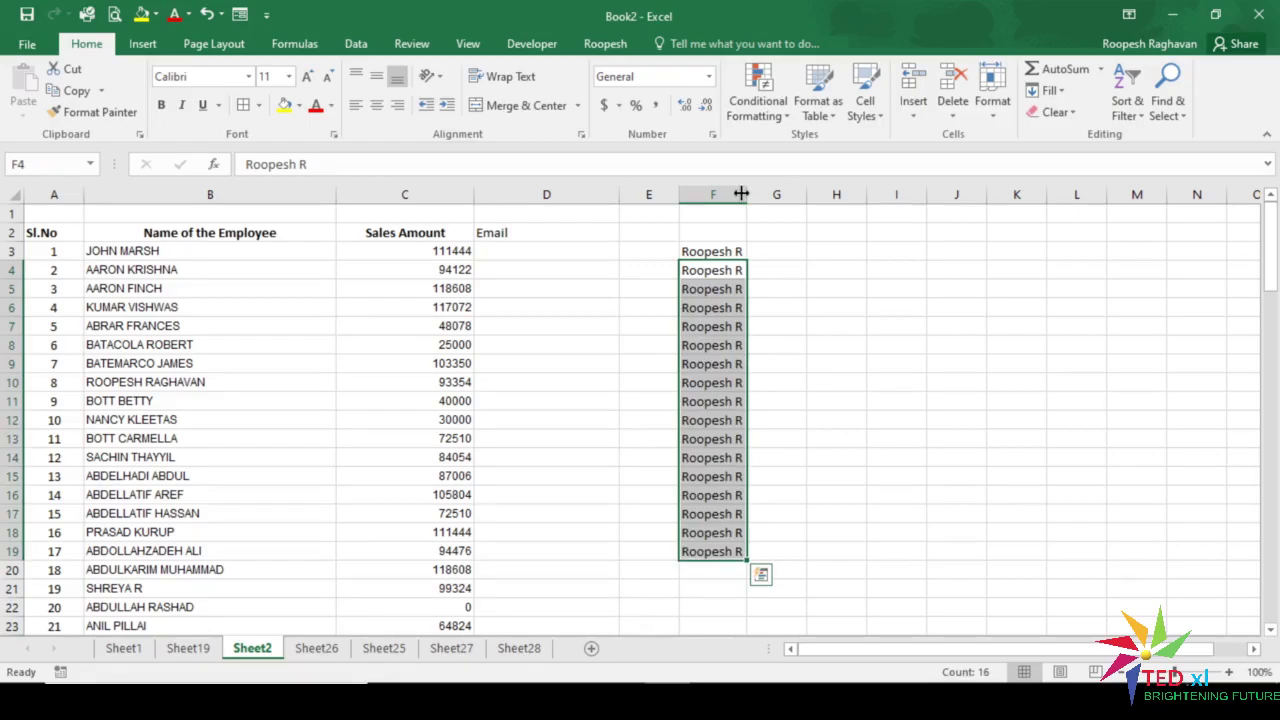
key("shift+Up")
key("shift+Up")
key("shift+Up")
key("shift+Up")
key("shift+Up")
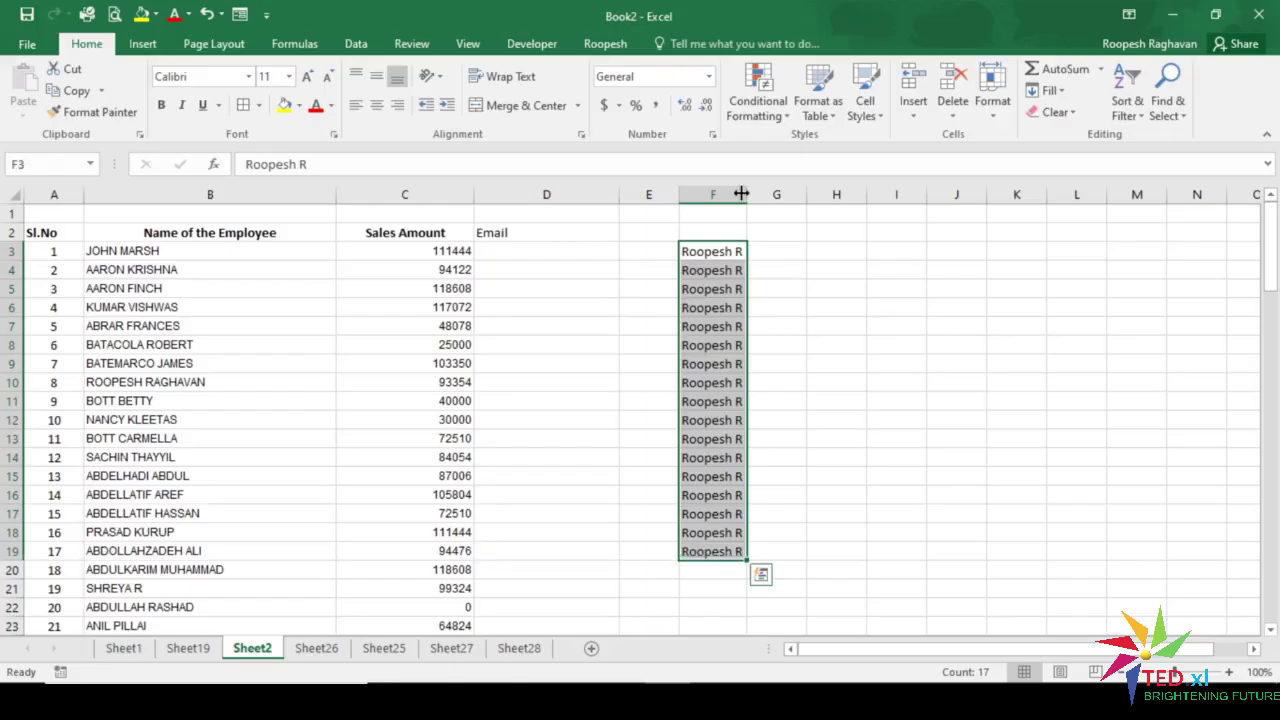
Step: Clear the sample names from F3:F19 and insert today's date, 5/14/2020, fitting column F
key("Delete")
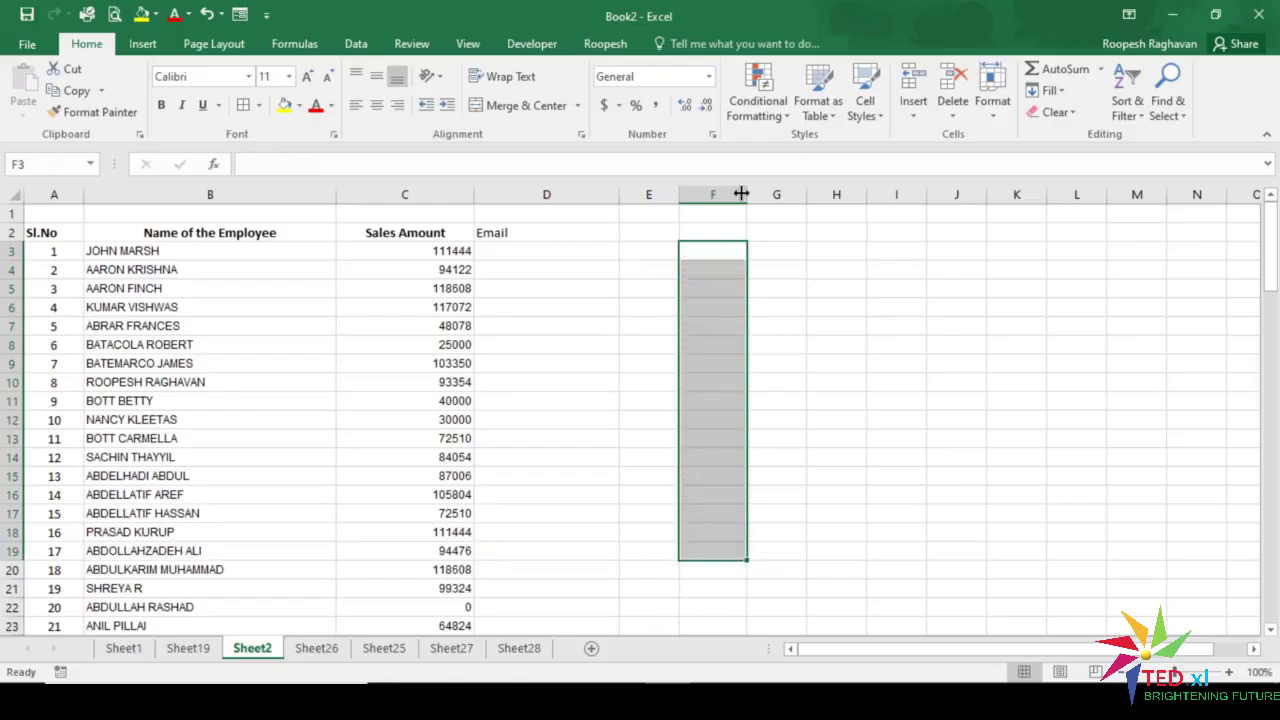
key("Down")
key("Up")
key("Down")
key("Down")
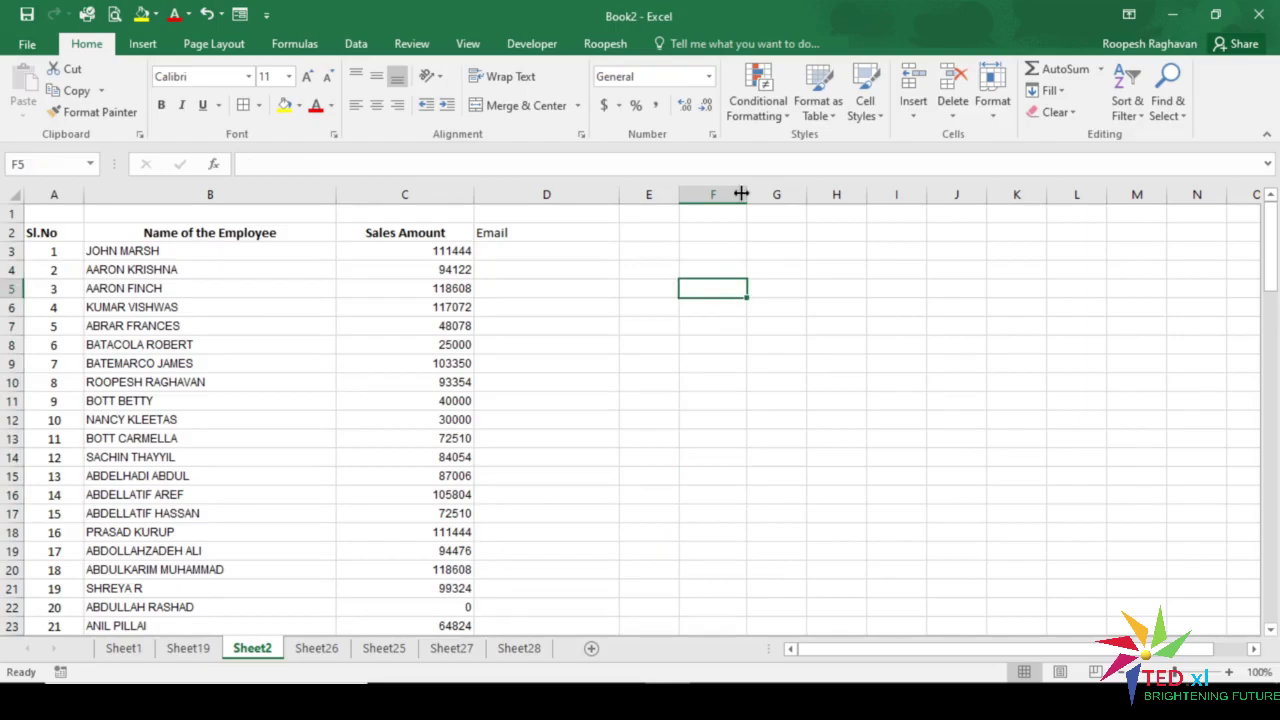
key("ctrl+semicolon")
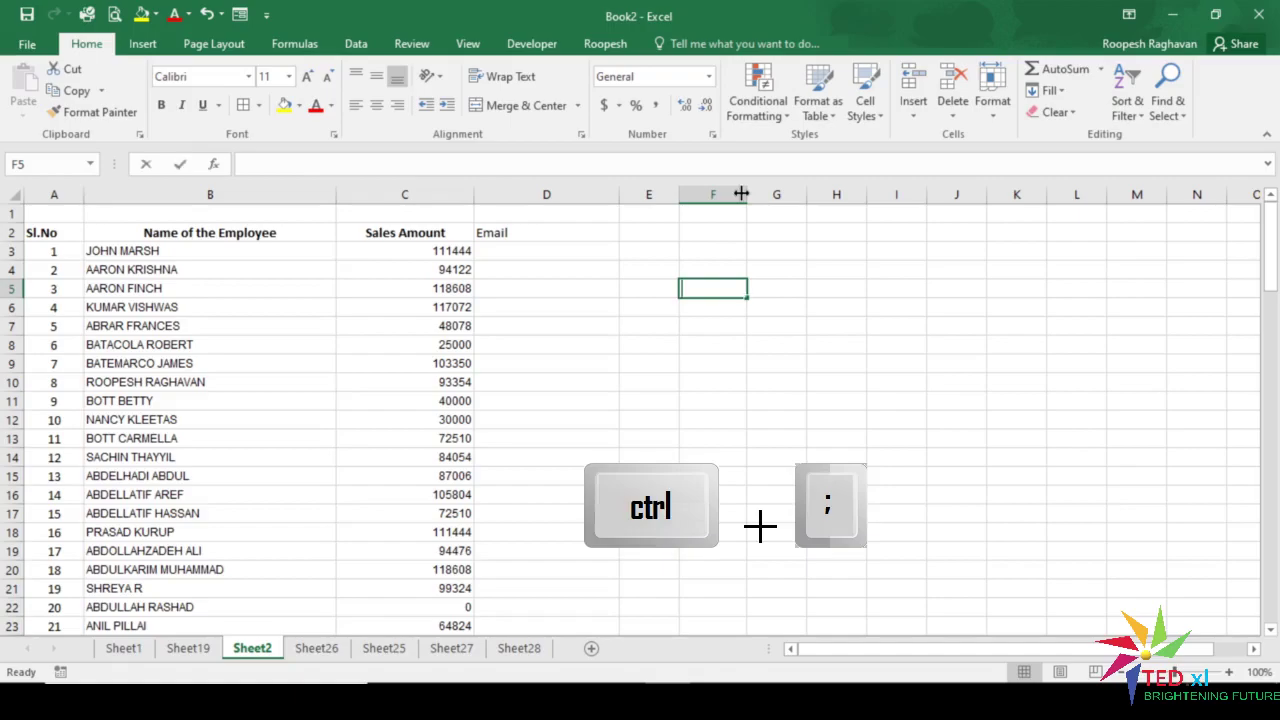
key("Return")
key("Up")
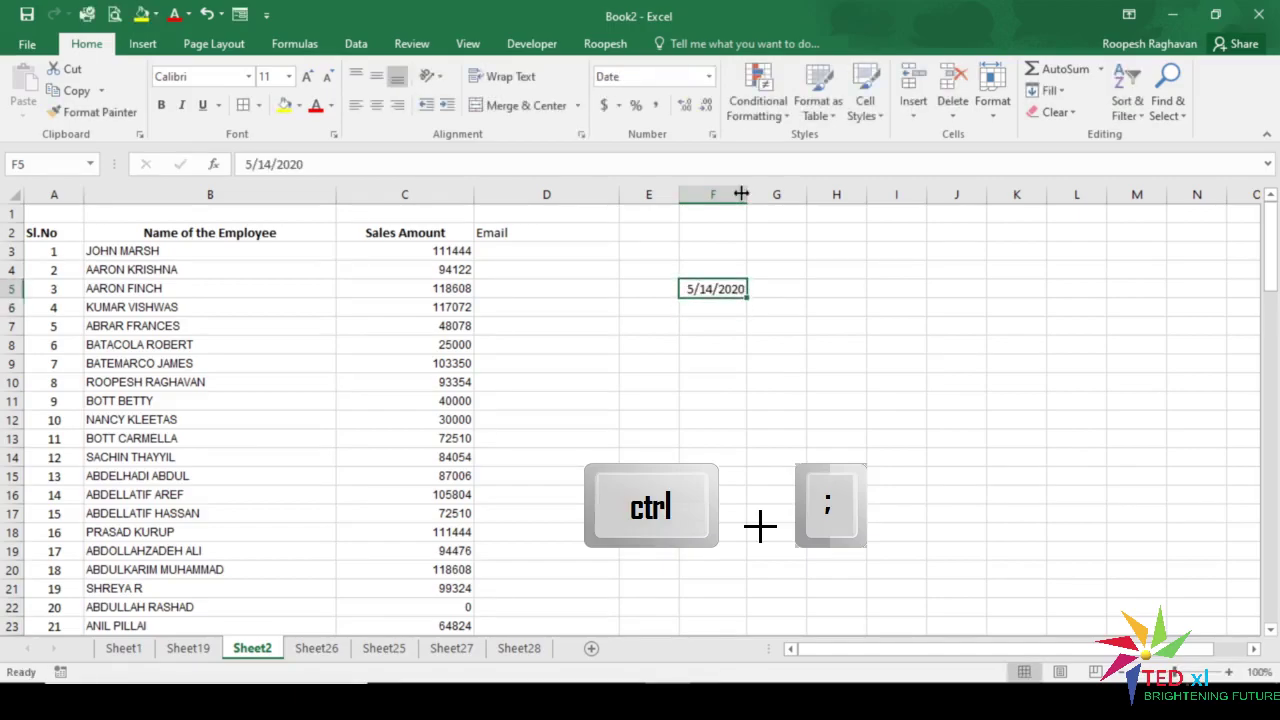
double_click(741, 194)
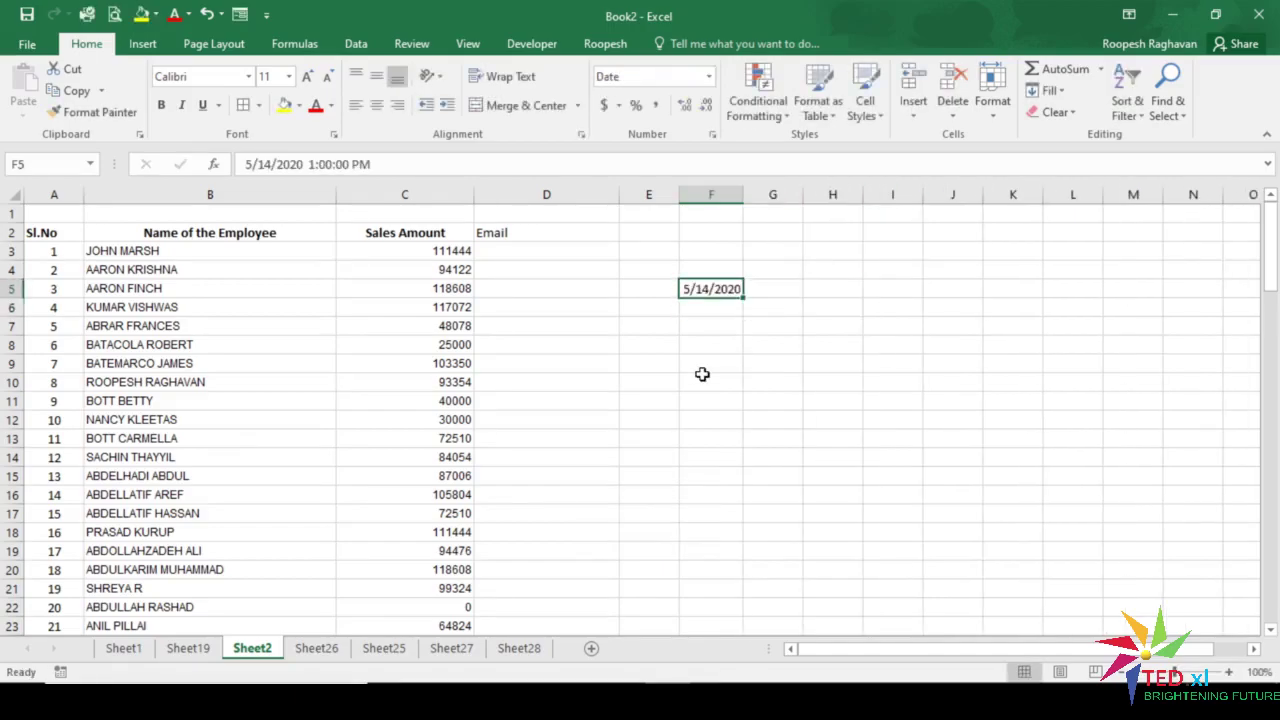
Step: Insert the current time, 1:01 PM, below the date with Ctrl+Shift+;
key("Delete")
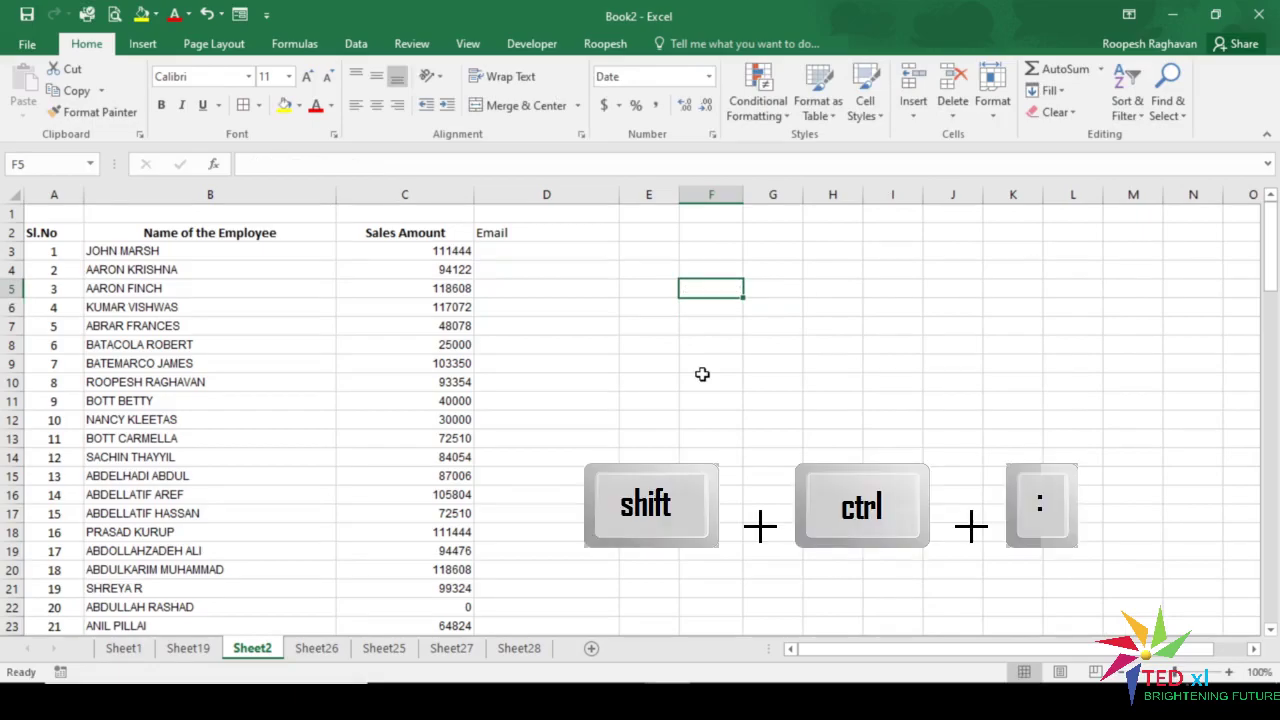
key("ctrl+shift+semicolon")
key("Return")
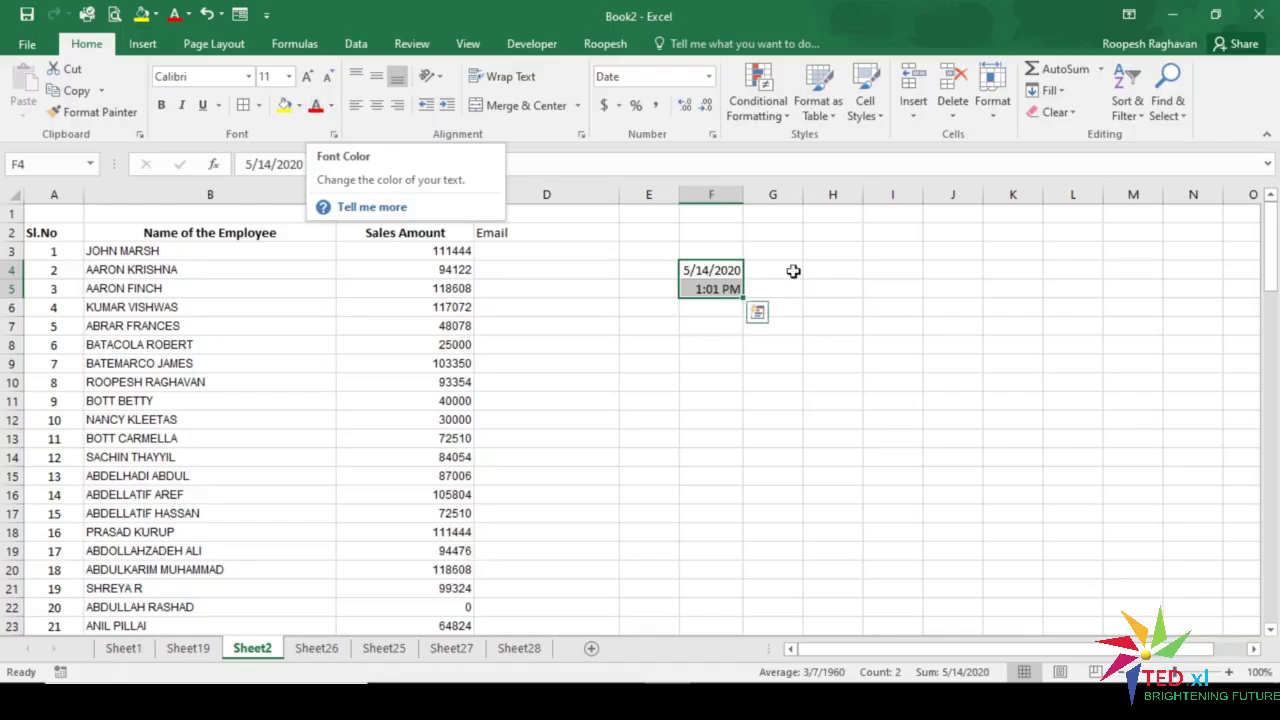
left_click(813, 291)
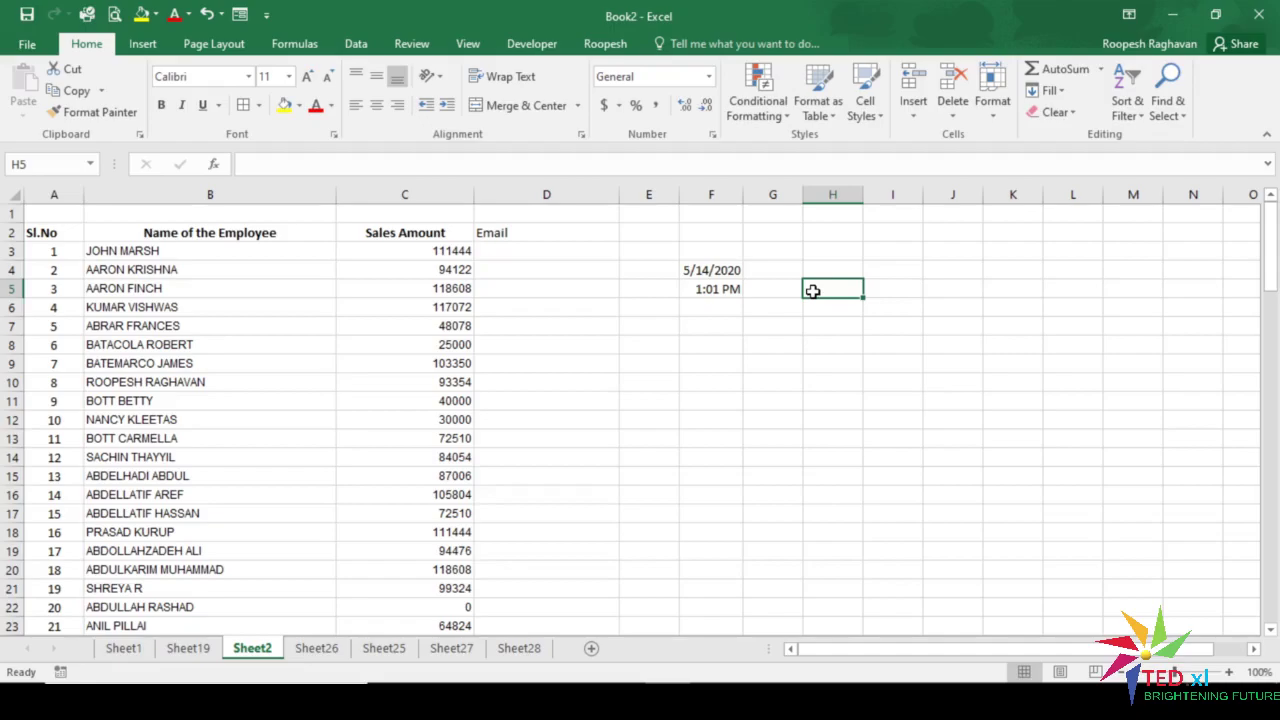
Step: Fill C5 (118608) and F4 (5/14/2020) yellow, then repeat the fill on C11 with F4
left_click(713, 270)
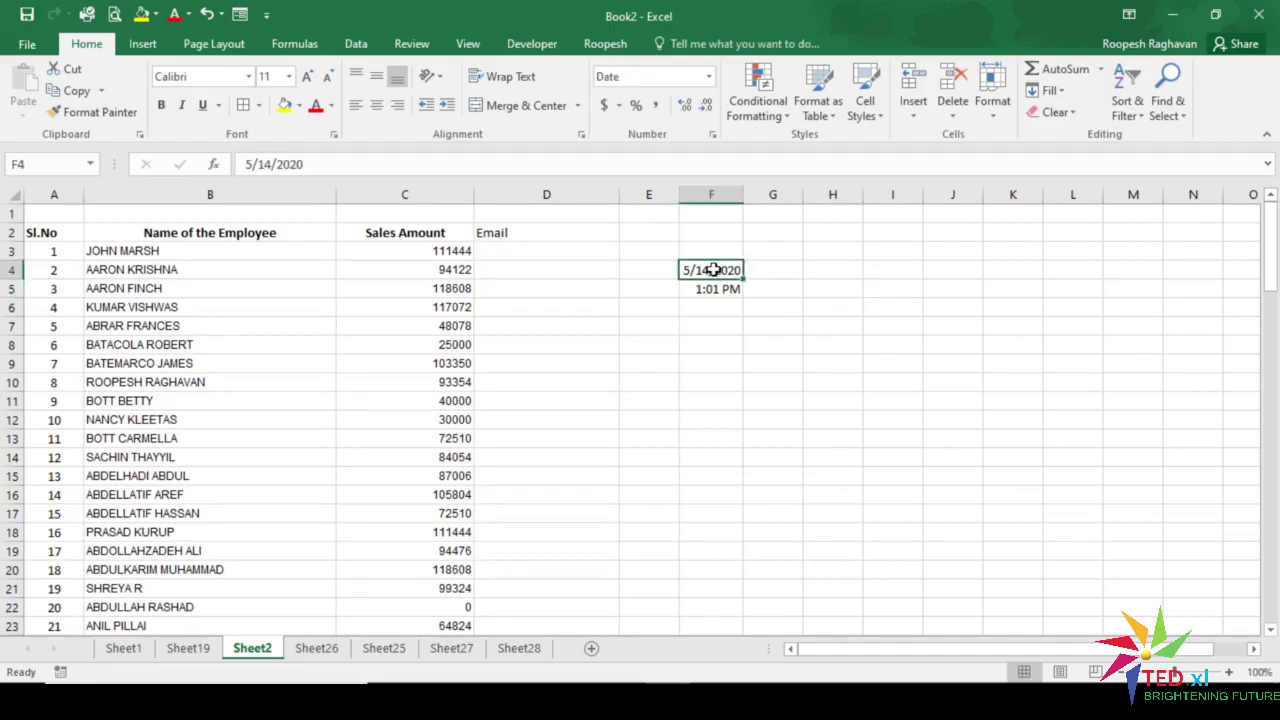
left_click(443, 286)
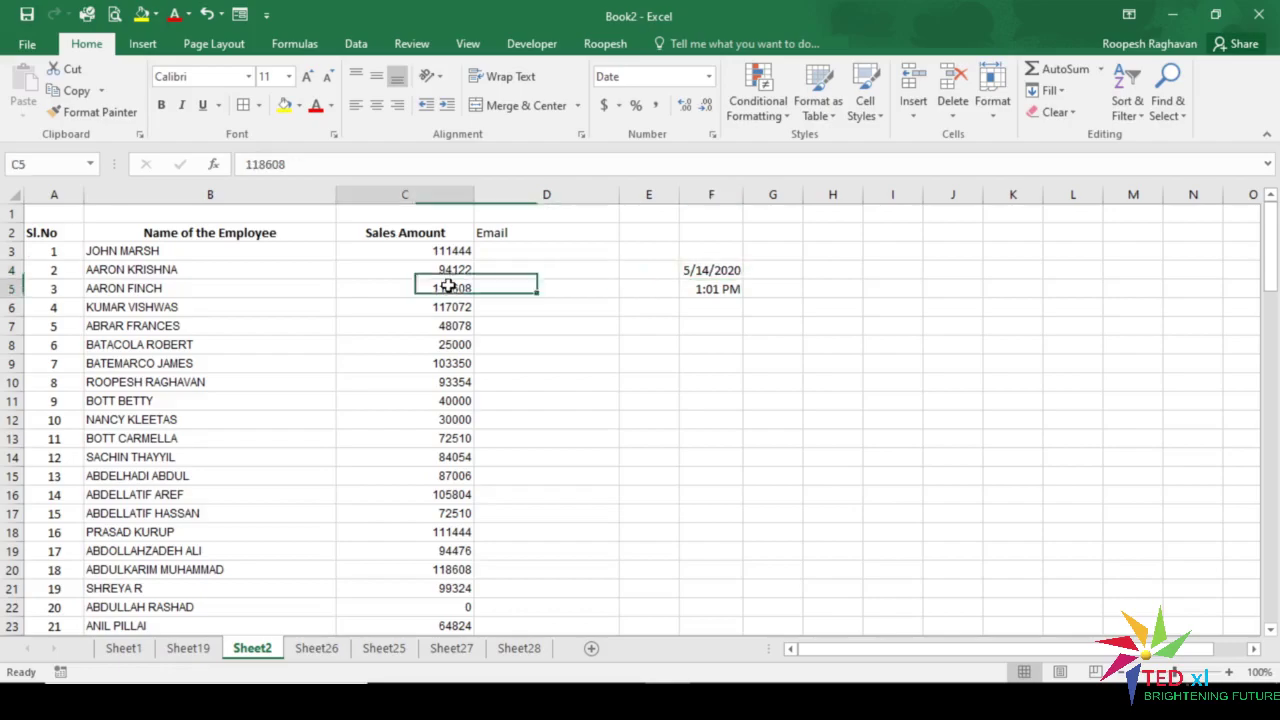
left_click(285, 105)
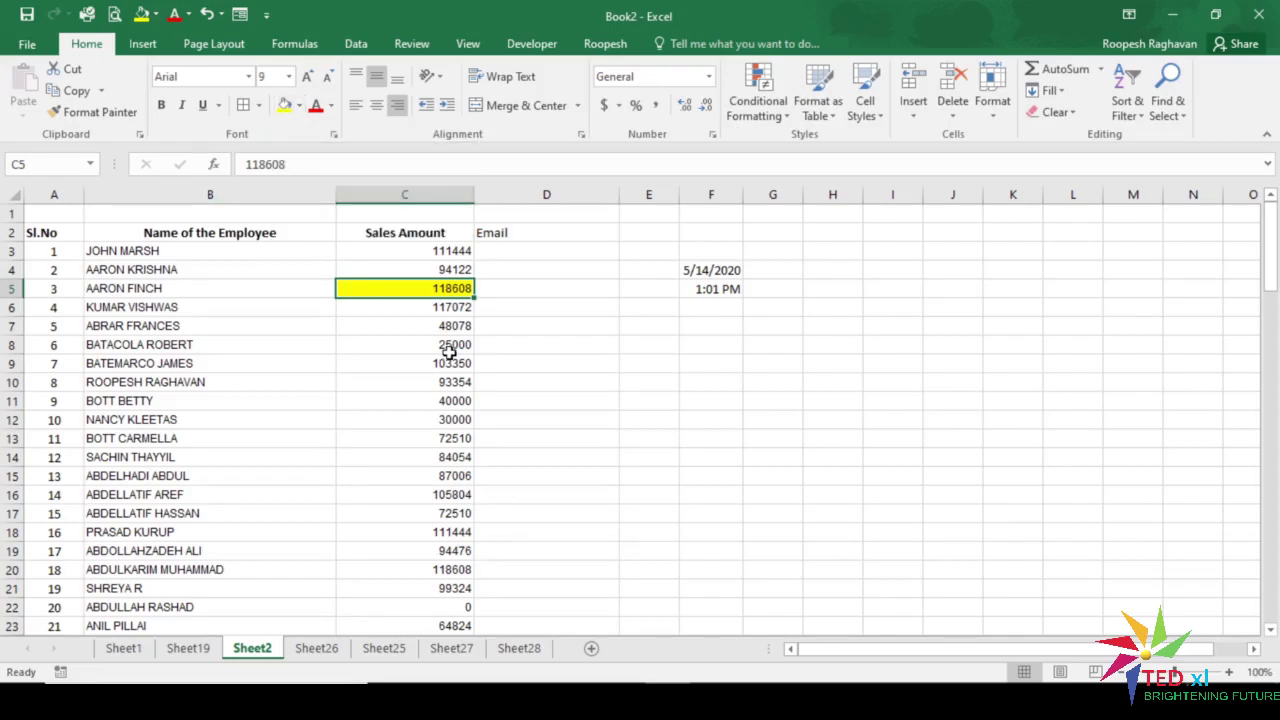
left_click(732, 271)
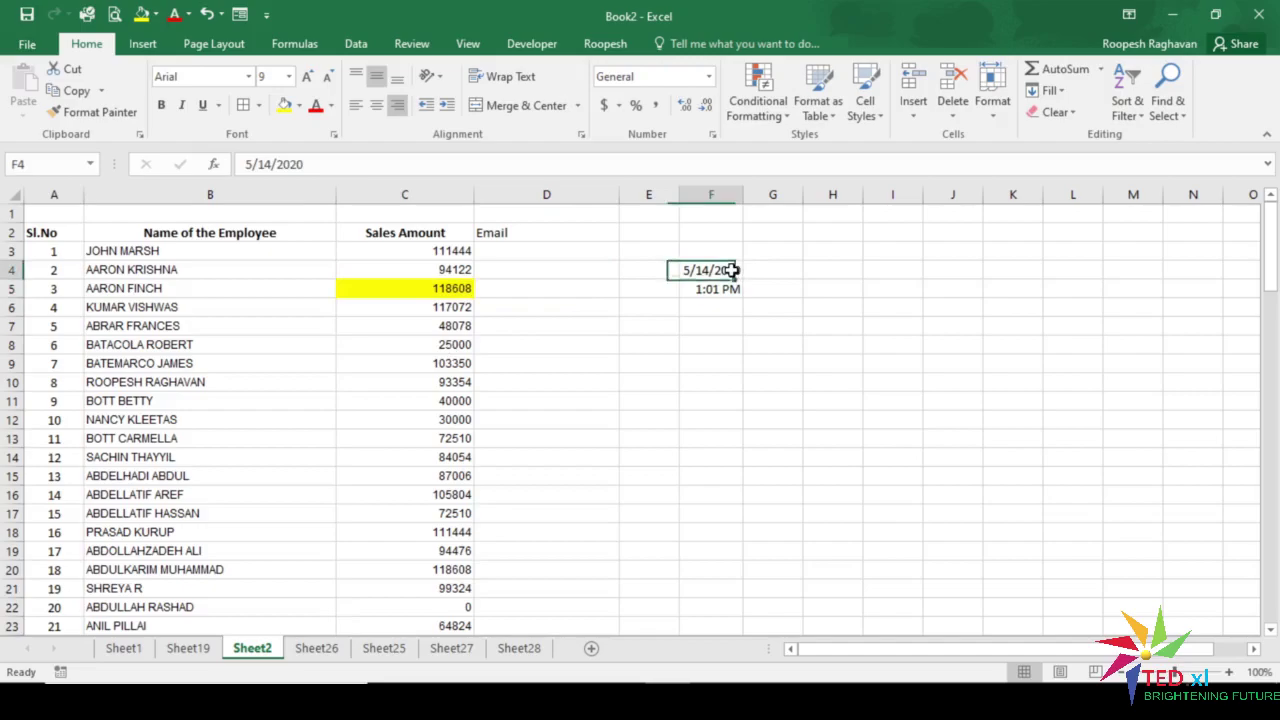
left_click(283, 107)
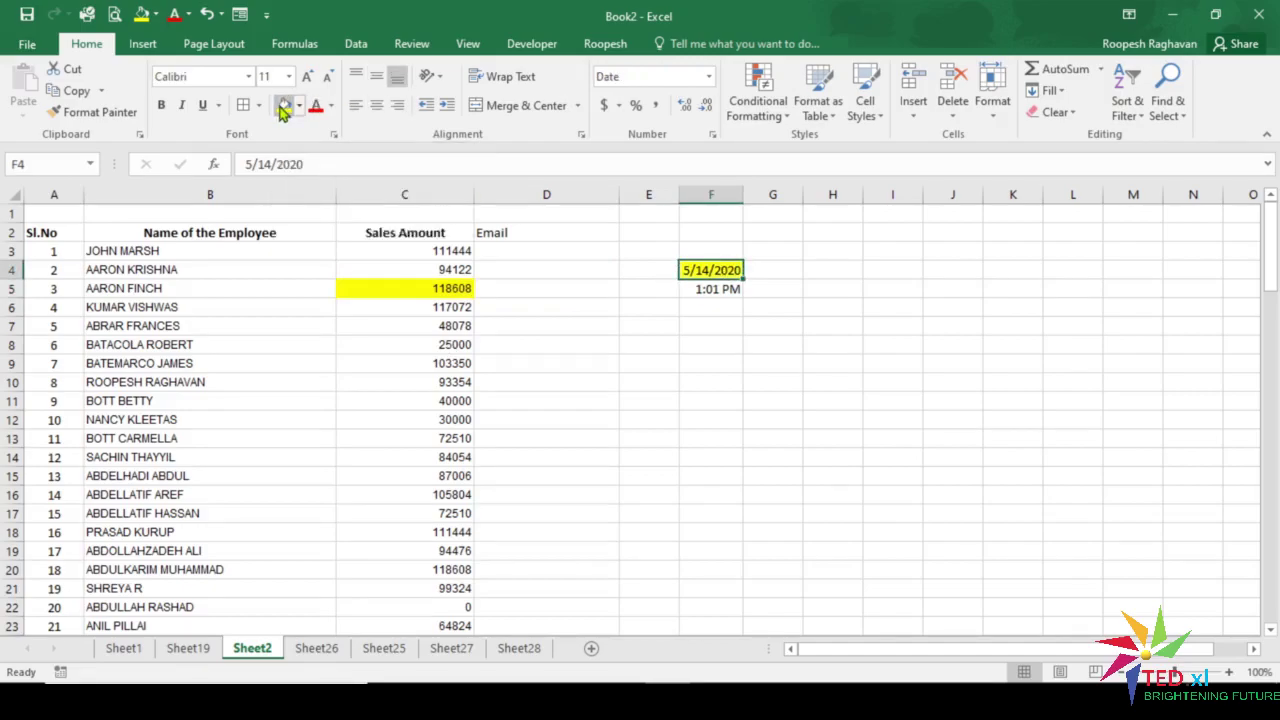
left_click(432, 405)
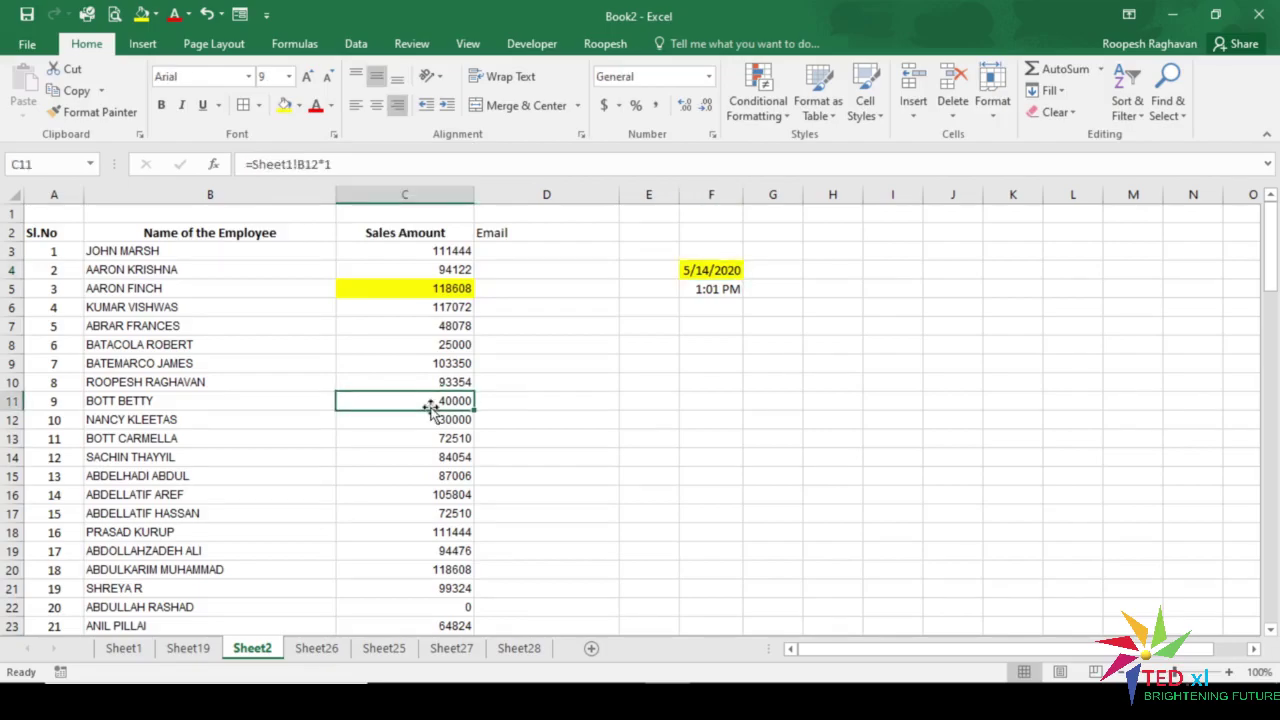
key("F4")
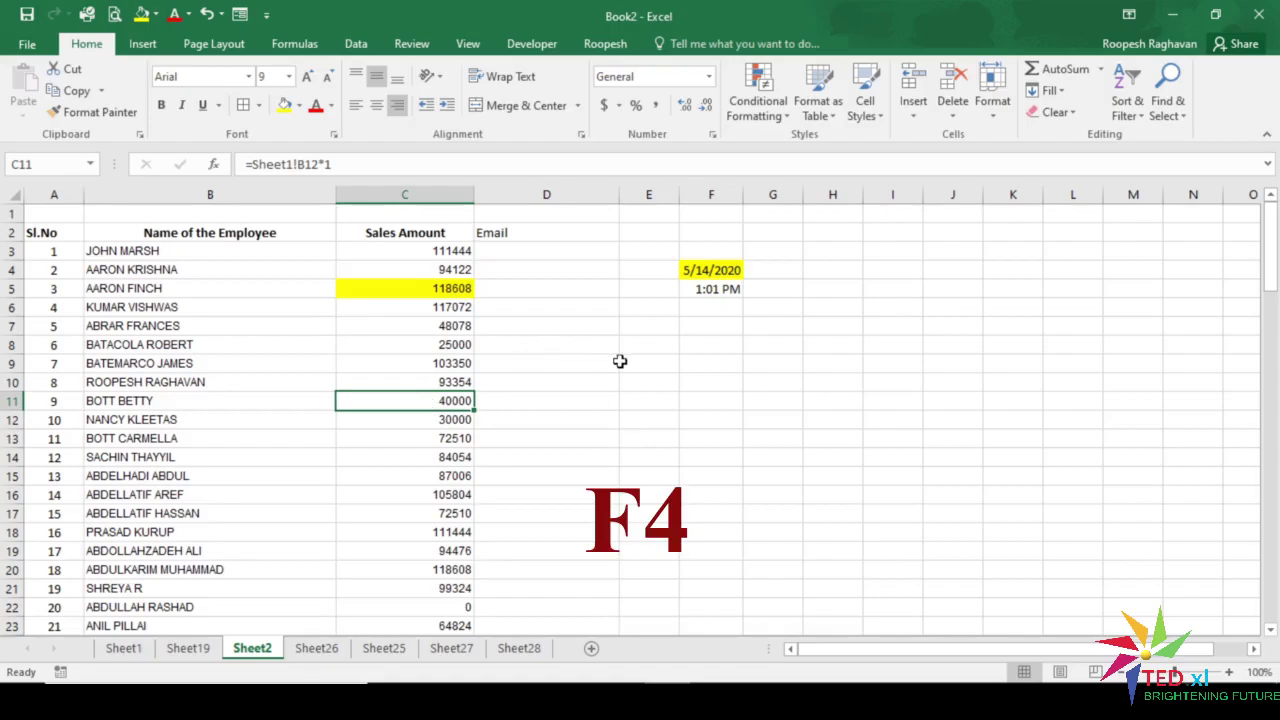
Step: Repeat the yellow fill on C9 (103350) and C17 (72510) with F4
left_click(443, 368)
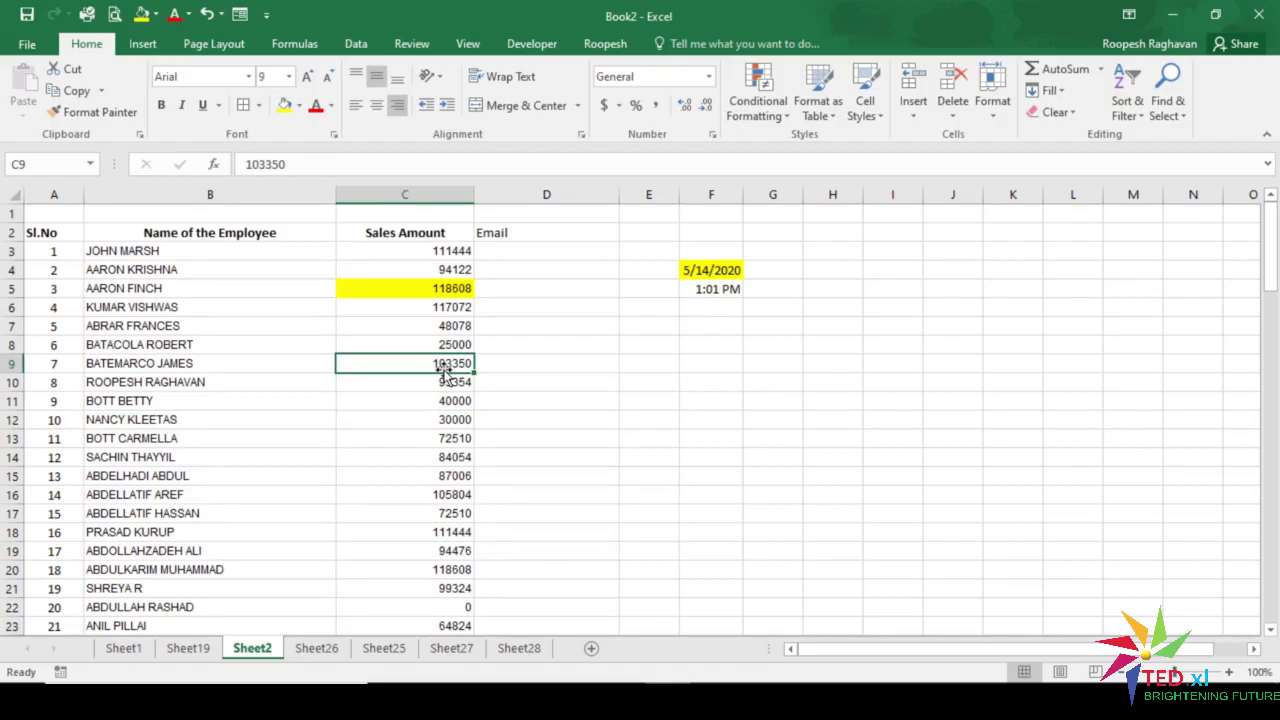
key("F4")
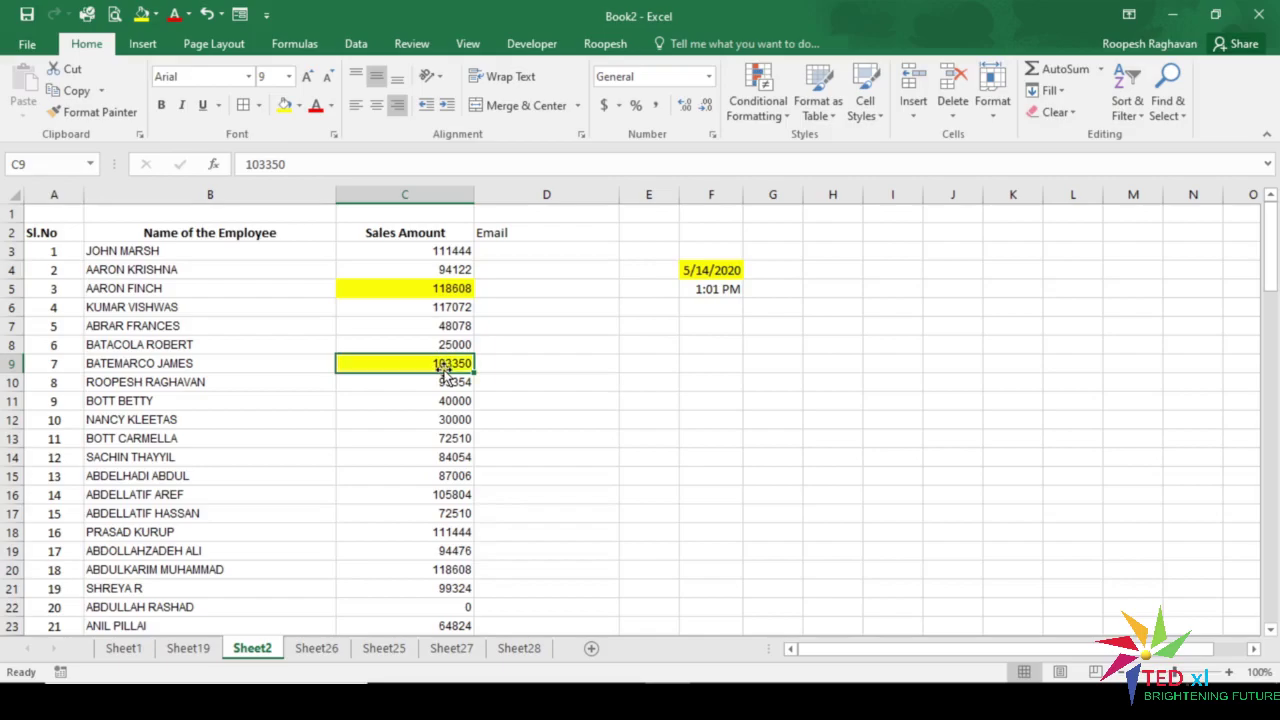
left_click(441, 520)
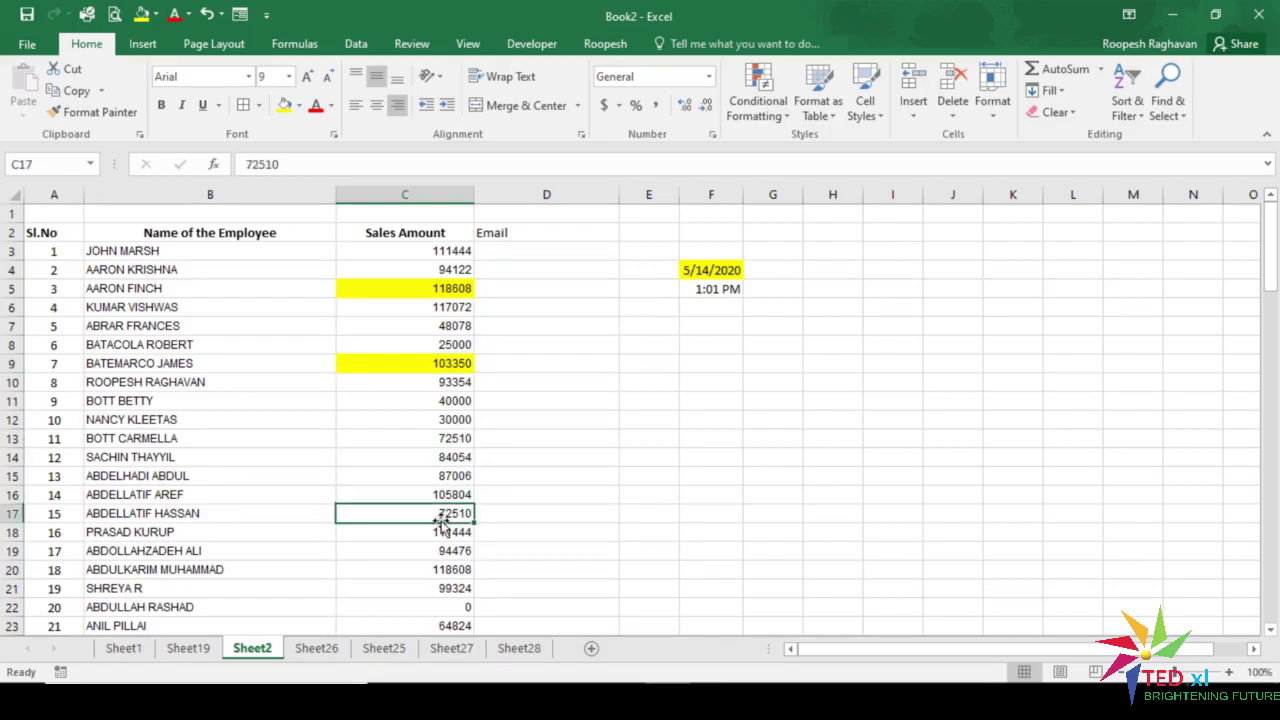
key("F4")
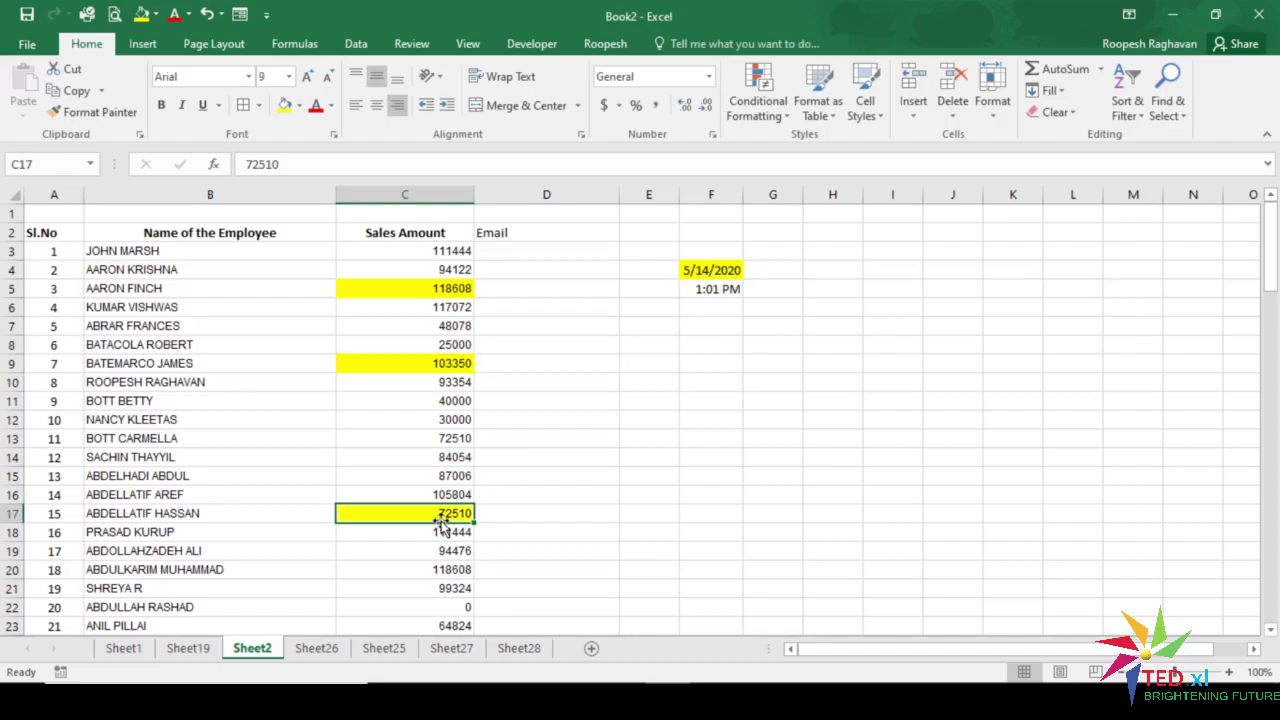
Step: Clear the 84054 amount in C14 and the 40000 amount in C11
key("Up")
key("Up")
key("Up")
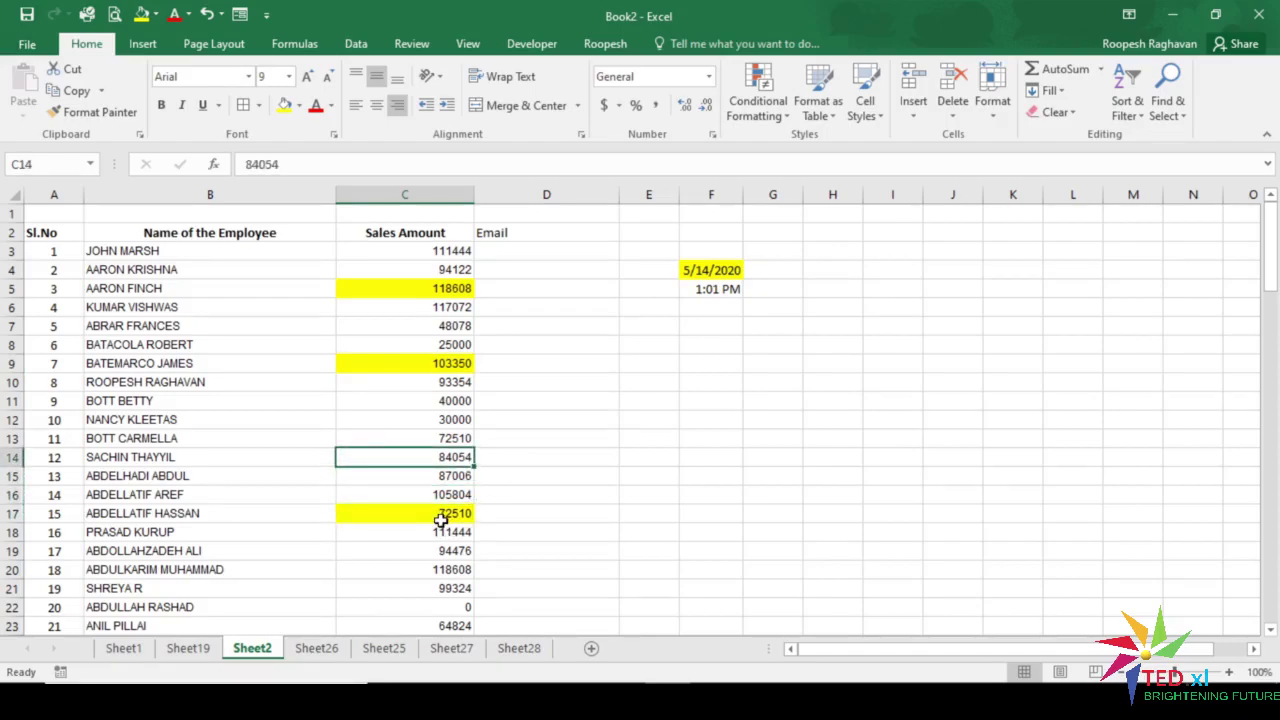
key("Delete")
key("Up")
key("Up")
key("Up")
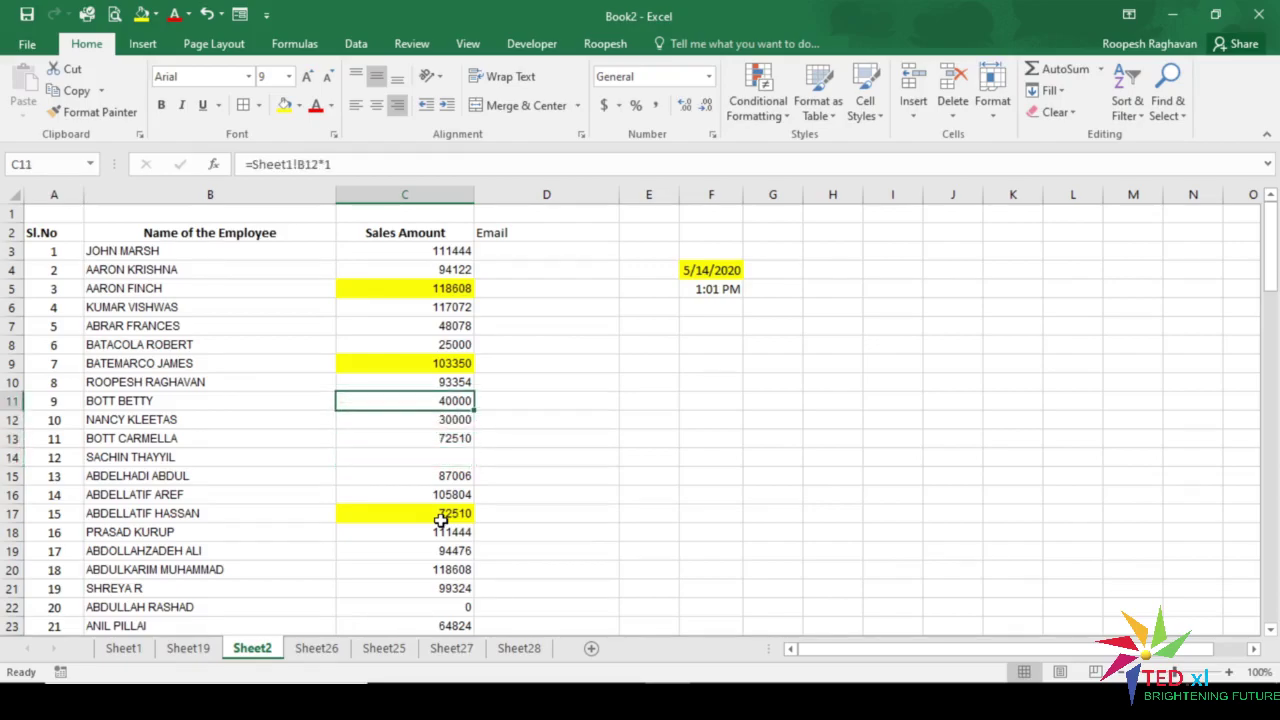
key("Delete")
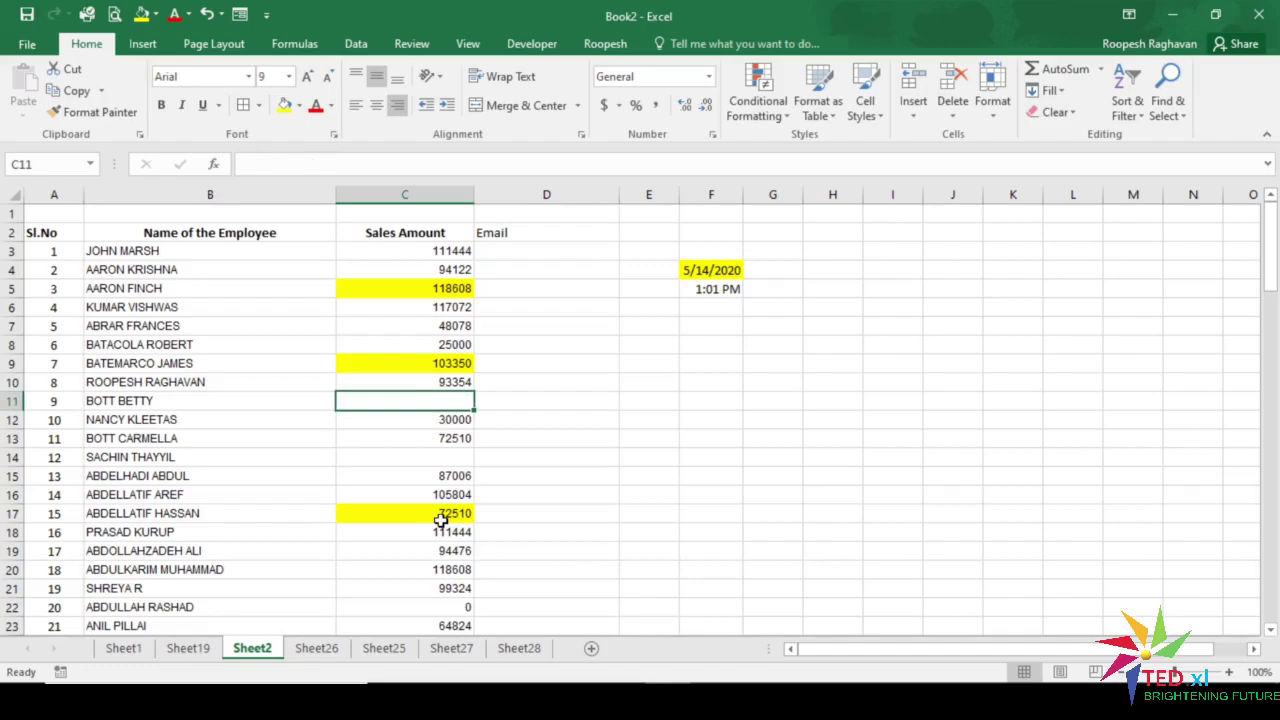